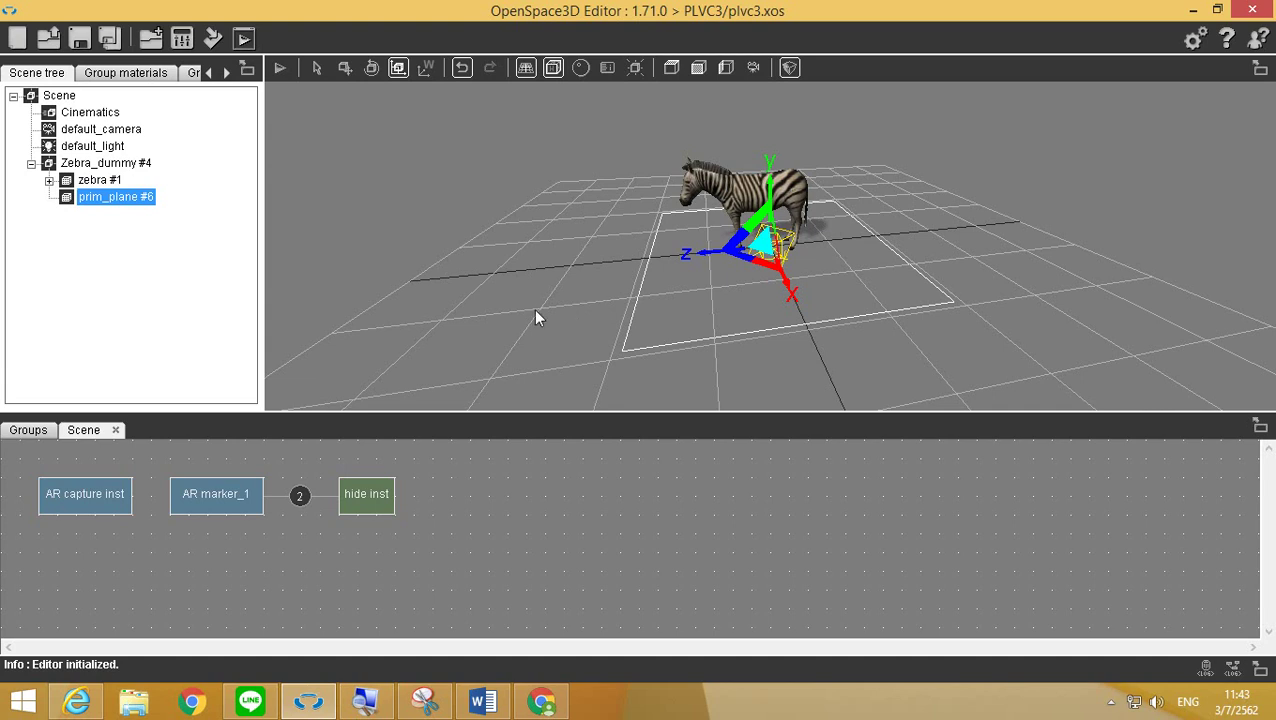
Run the zebra AR scene with the camera to test the marker tracking, and return to editing.
click(279, 68)
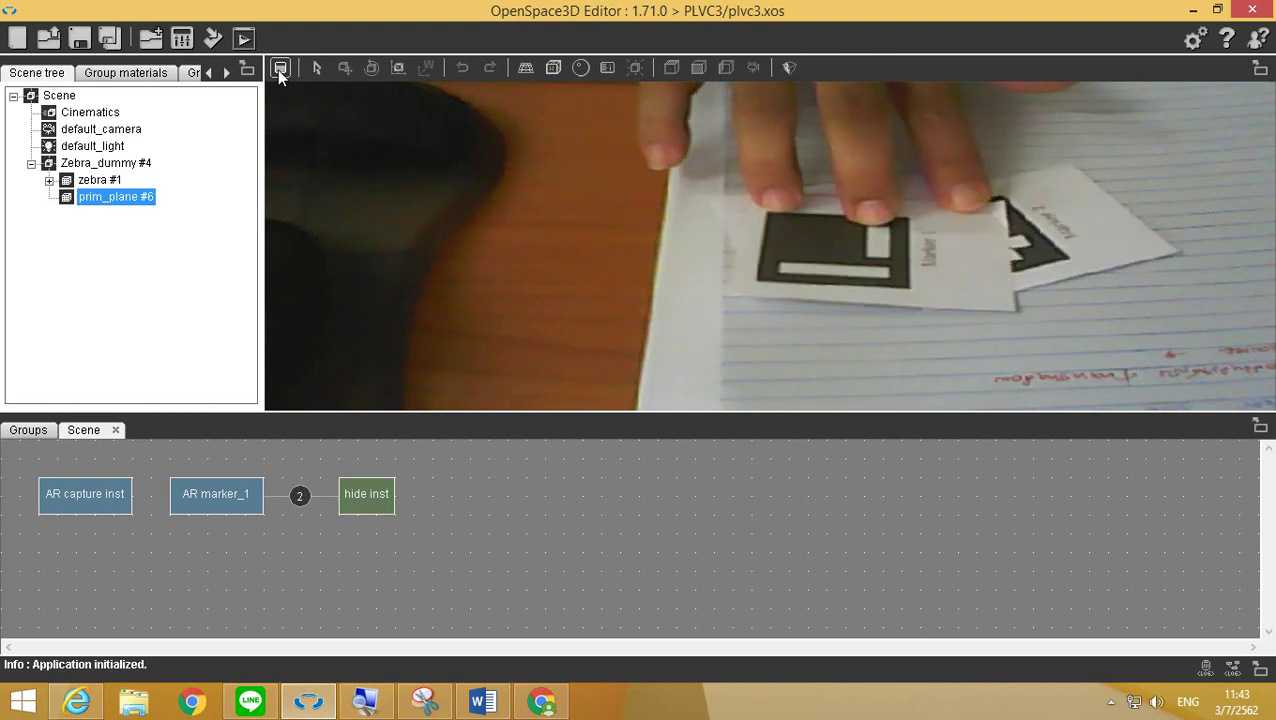
click(279, 68)
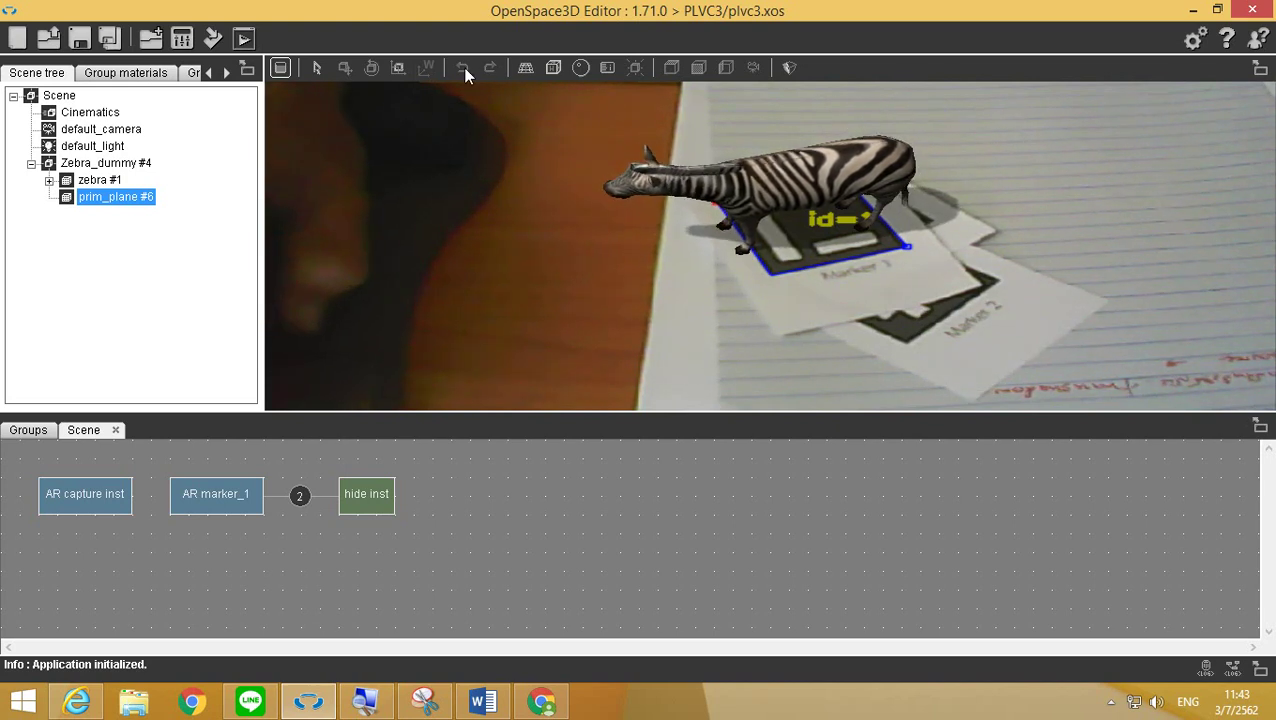
click(281, 67)
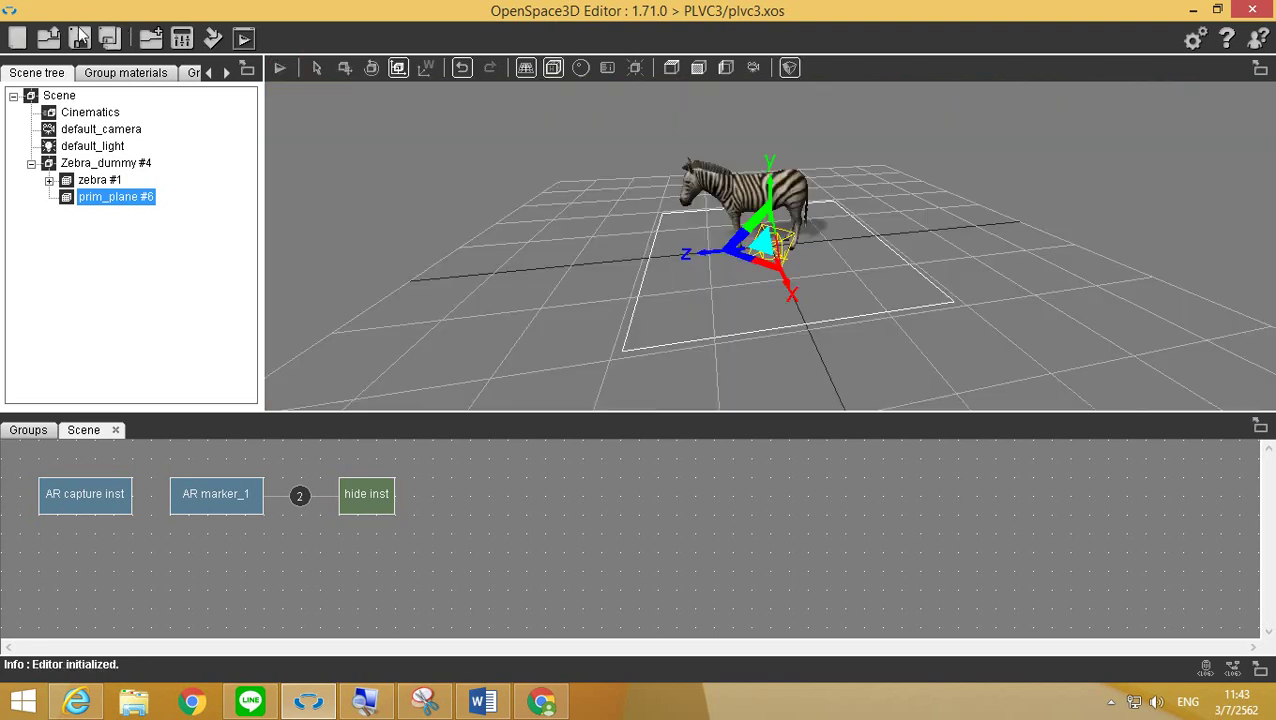
Save the current project and start a new empty one with its Scene group open for editing.
click(81, 39)
click(18, 39)
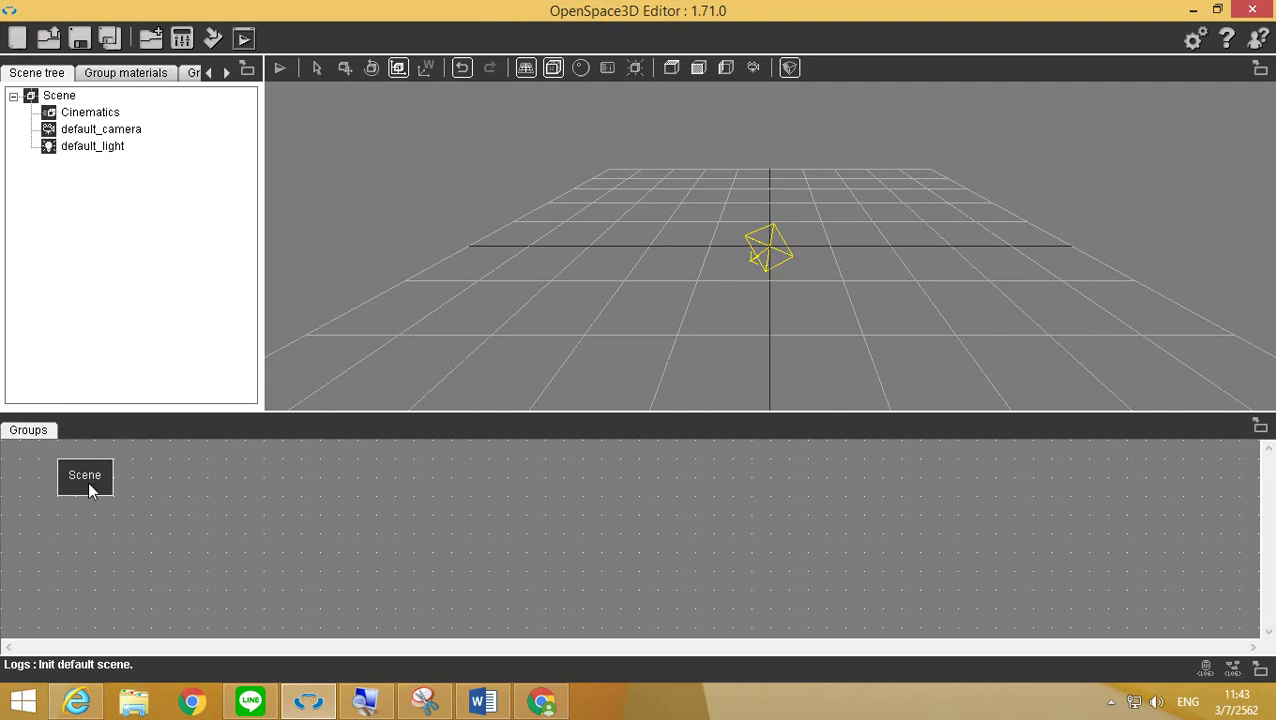
double_click(88, 481)
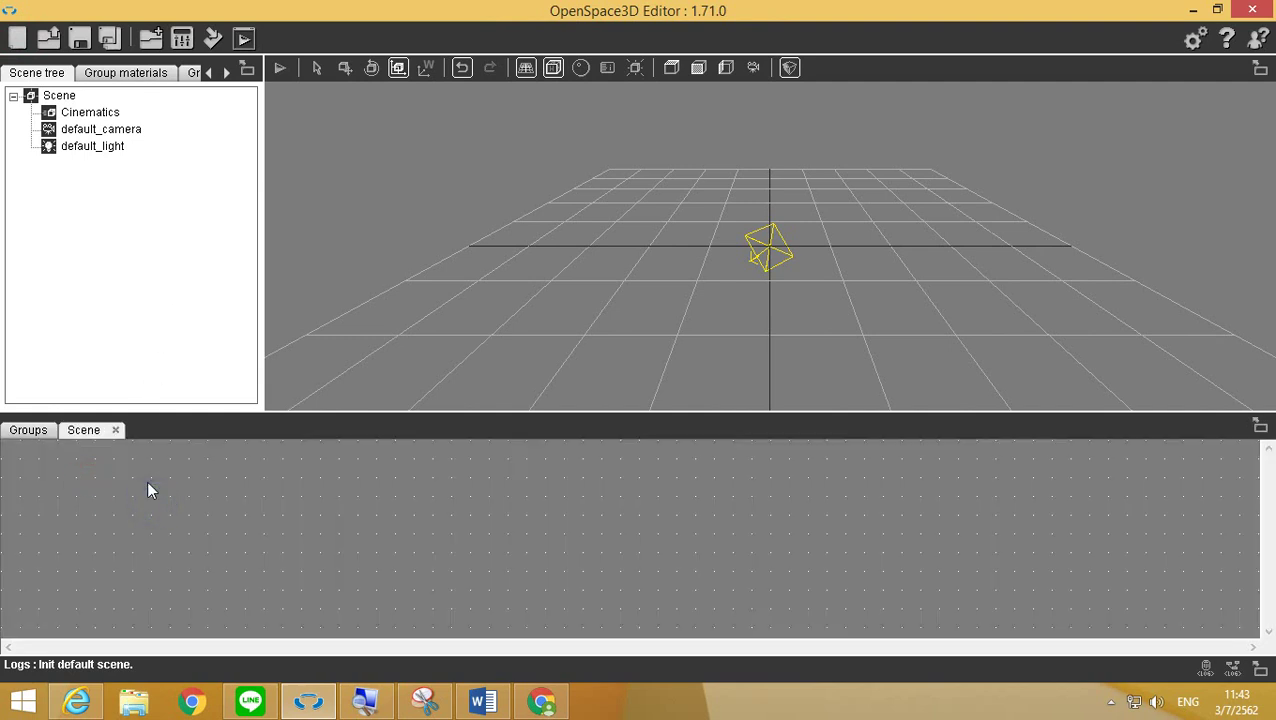
Add an AR capture input plugIT with Show Ar Marker info enabled and place it near the left edge of the Scene group.
right_click(148, 480)
mouse_move(242, 427)
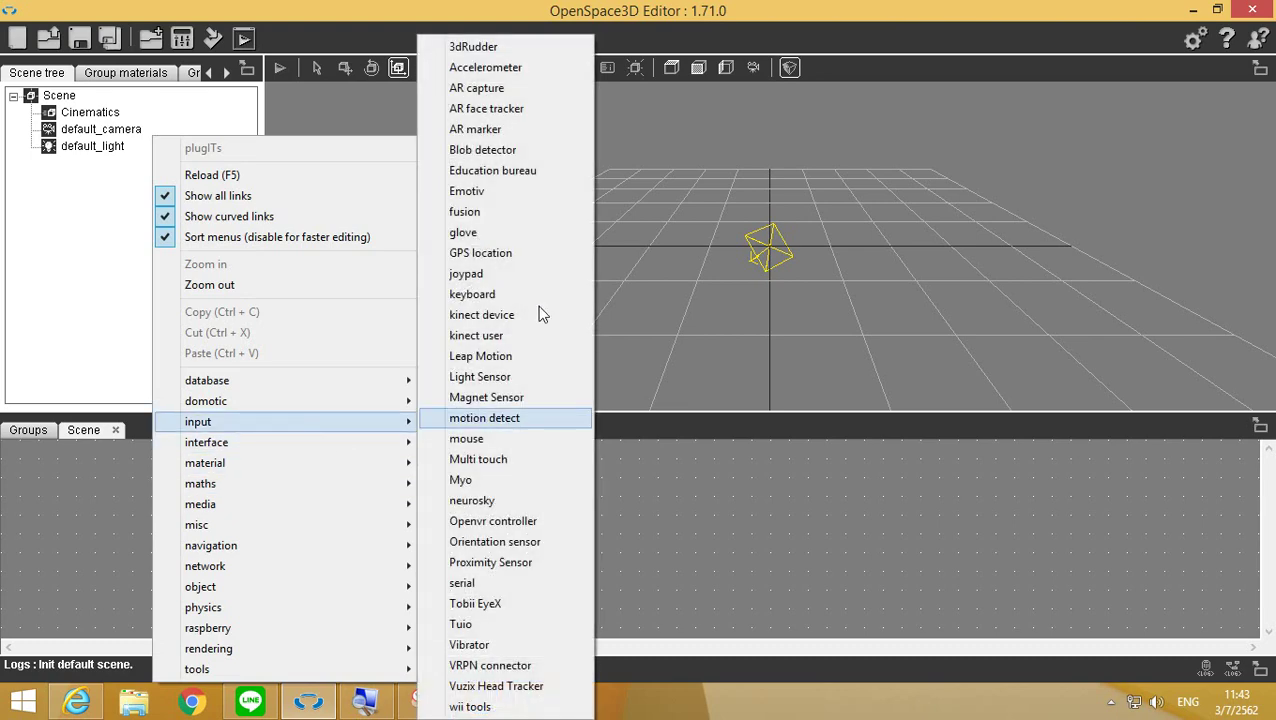
click(517, 93)
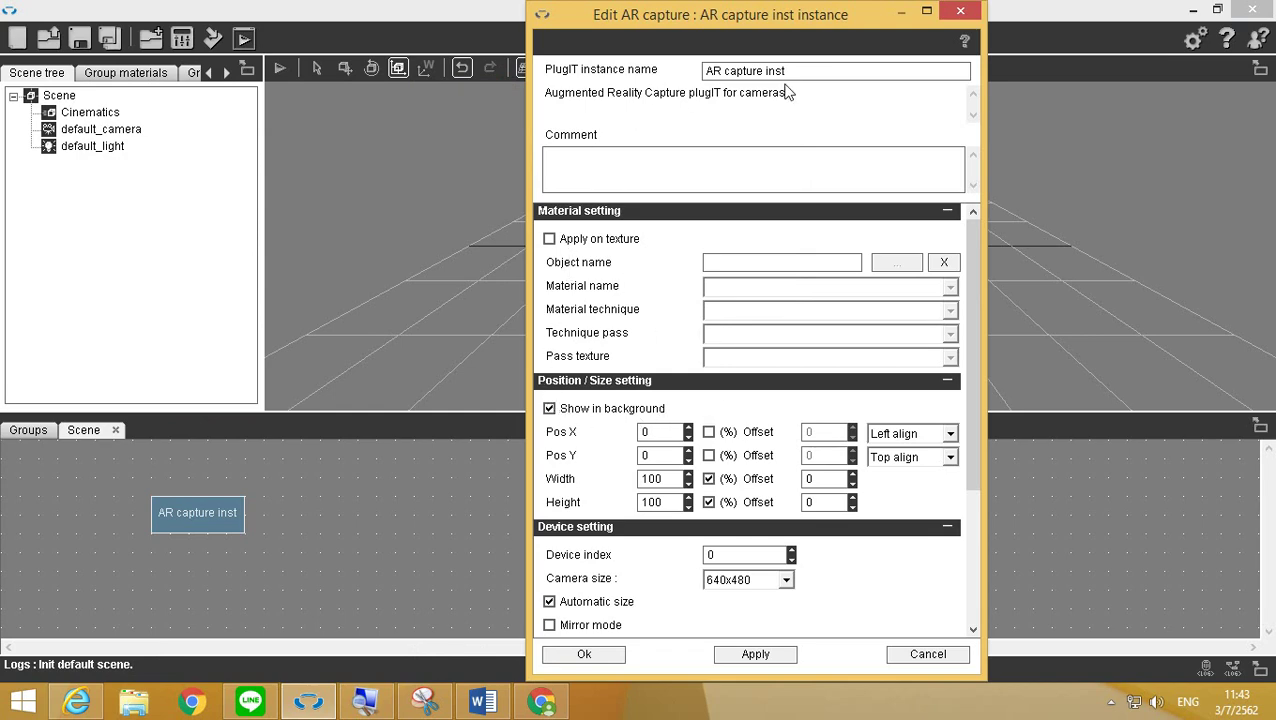
drag(976, 245, 976, 375)
click(549, 485)
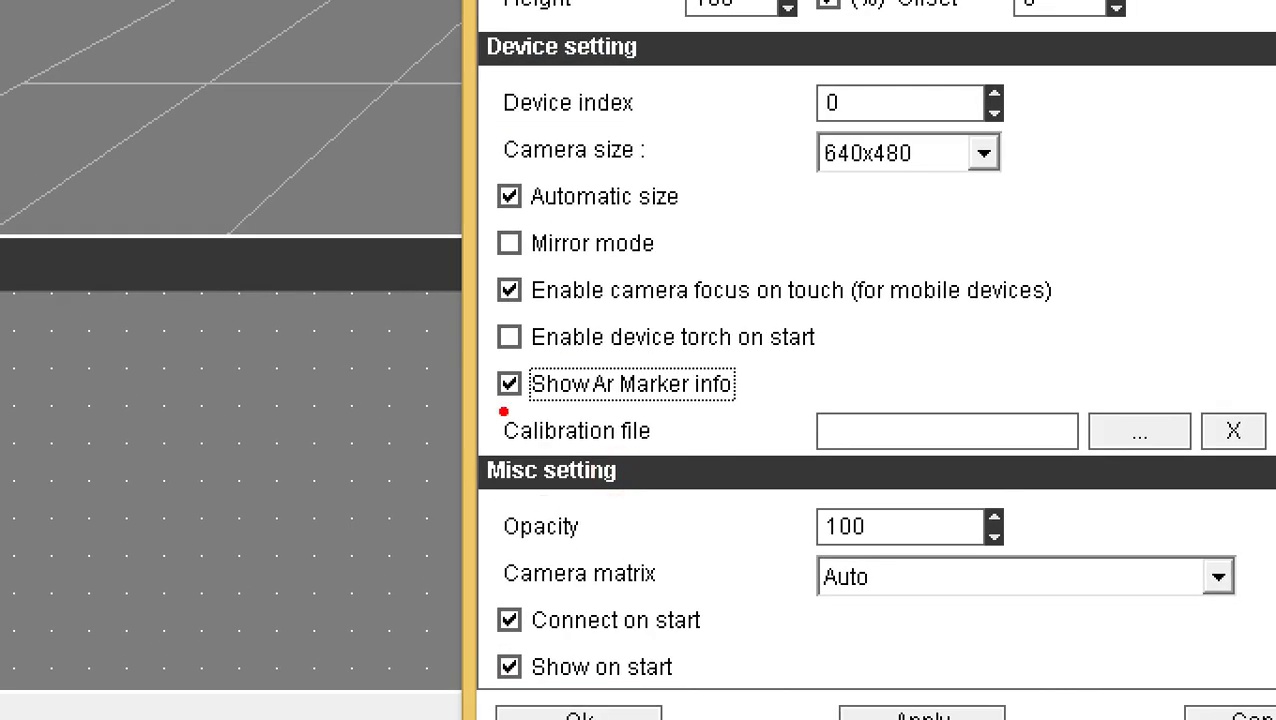
drag(542, 502, 685, 515)
mouse_move(790, 445)
mouse_down()
mouse_move(766, 350)
mouse_move(506, 330)
mouse_move(484, 368)
mouse_up()
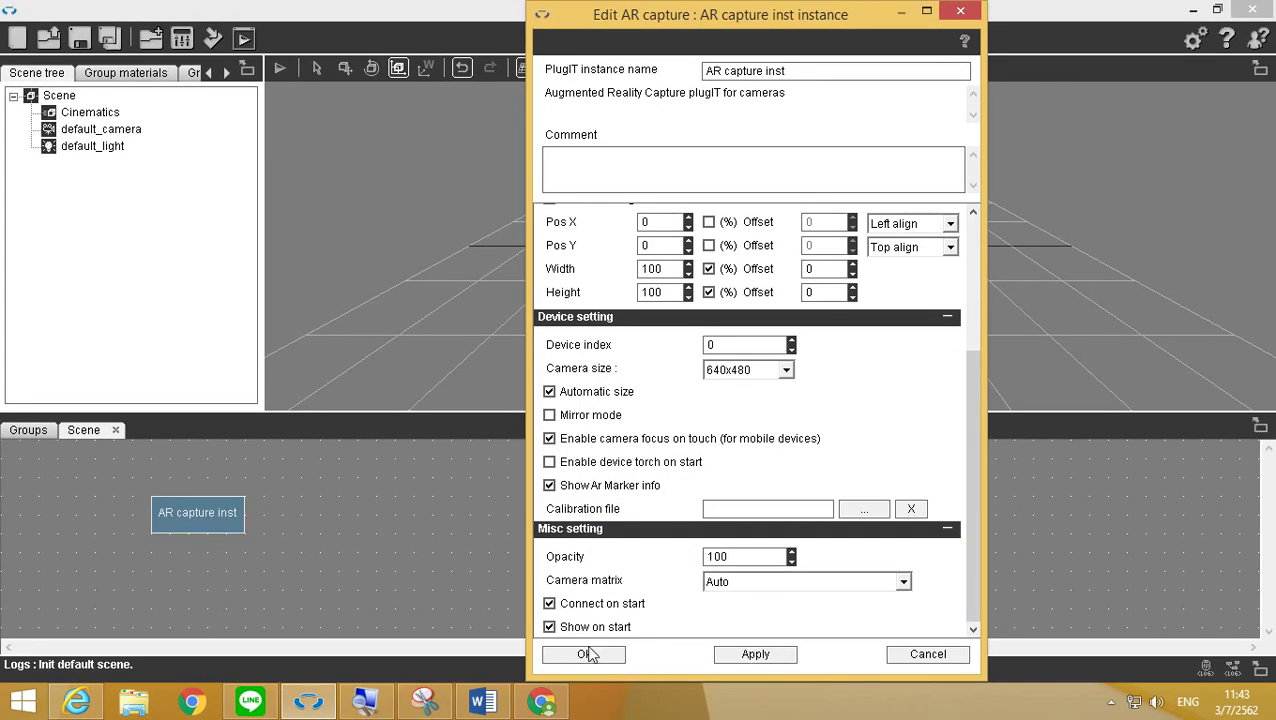
click(590, 654)
drag(220, 520, 108, 523)
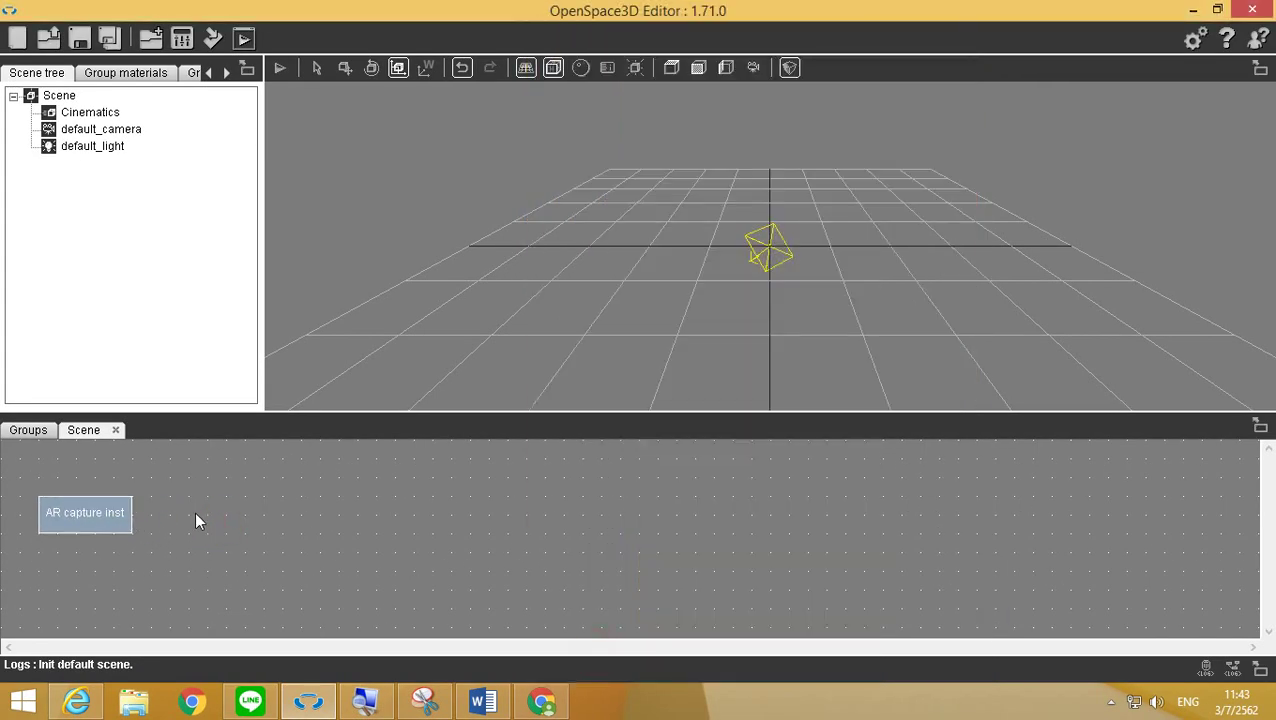
Add an AR marker input plugIT beside the AR capture, named AR marker_1, with marker id 1.
right_click(196, 516)
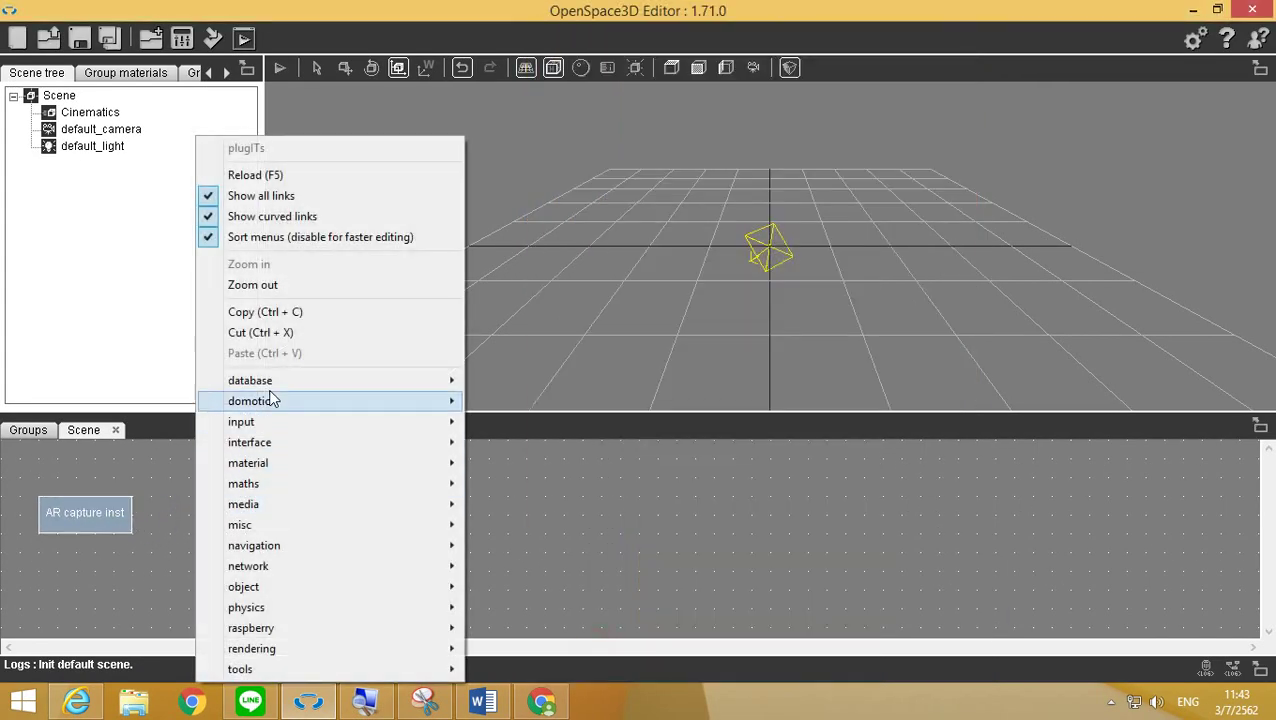
mouse_move(290, 423)
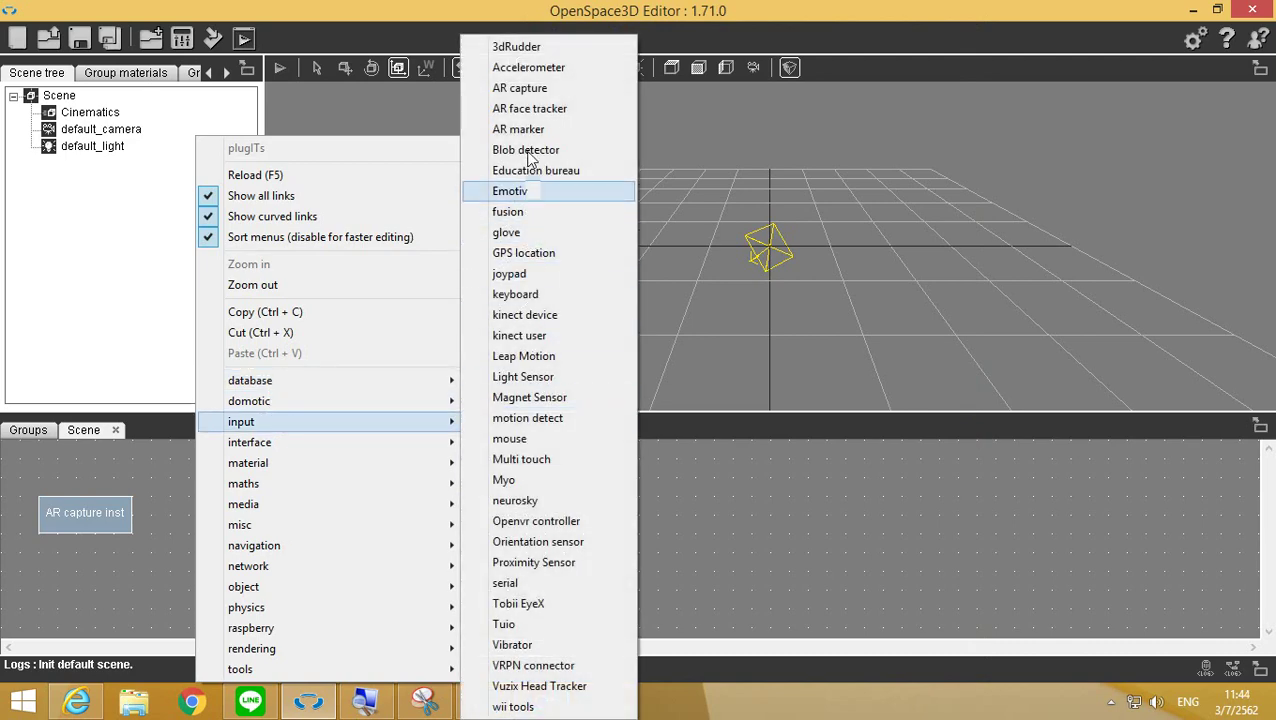
click(538, 130)
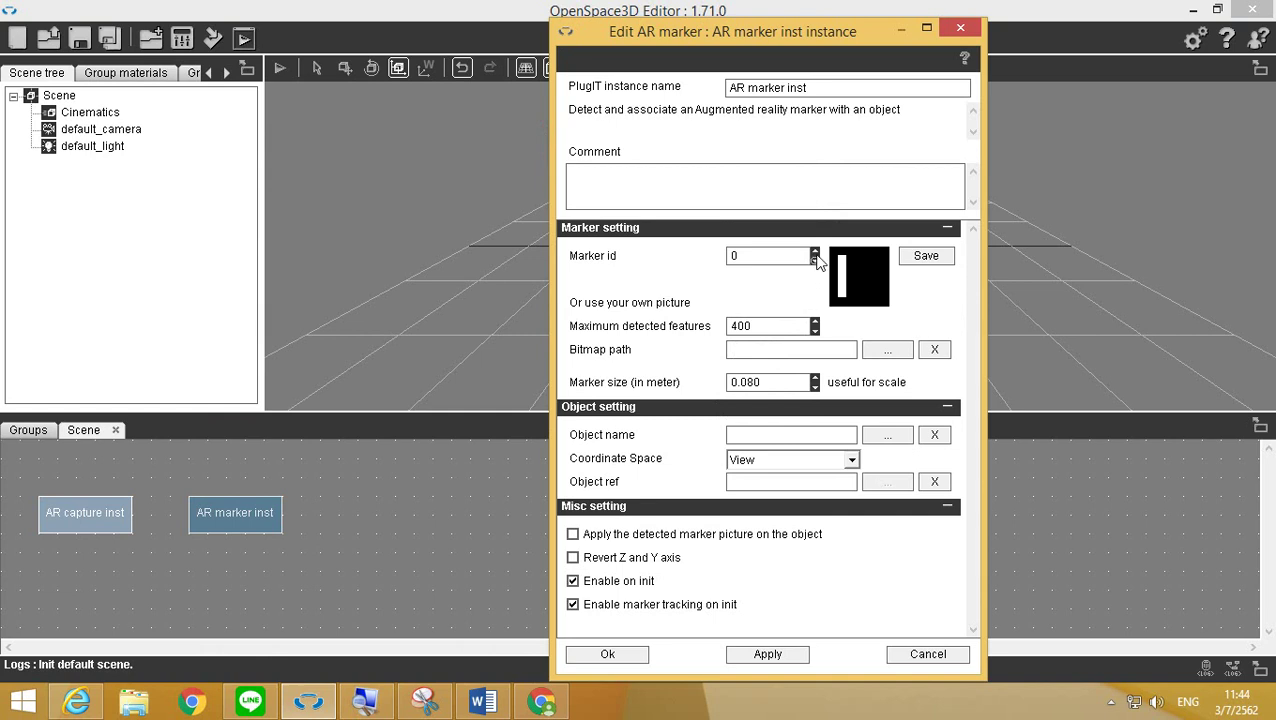
click(815, 252)
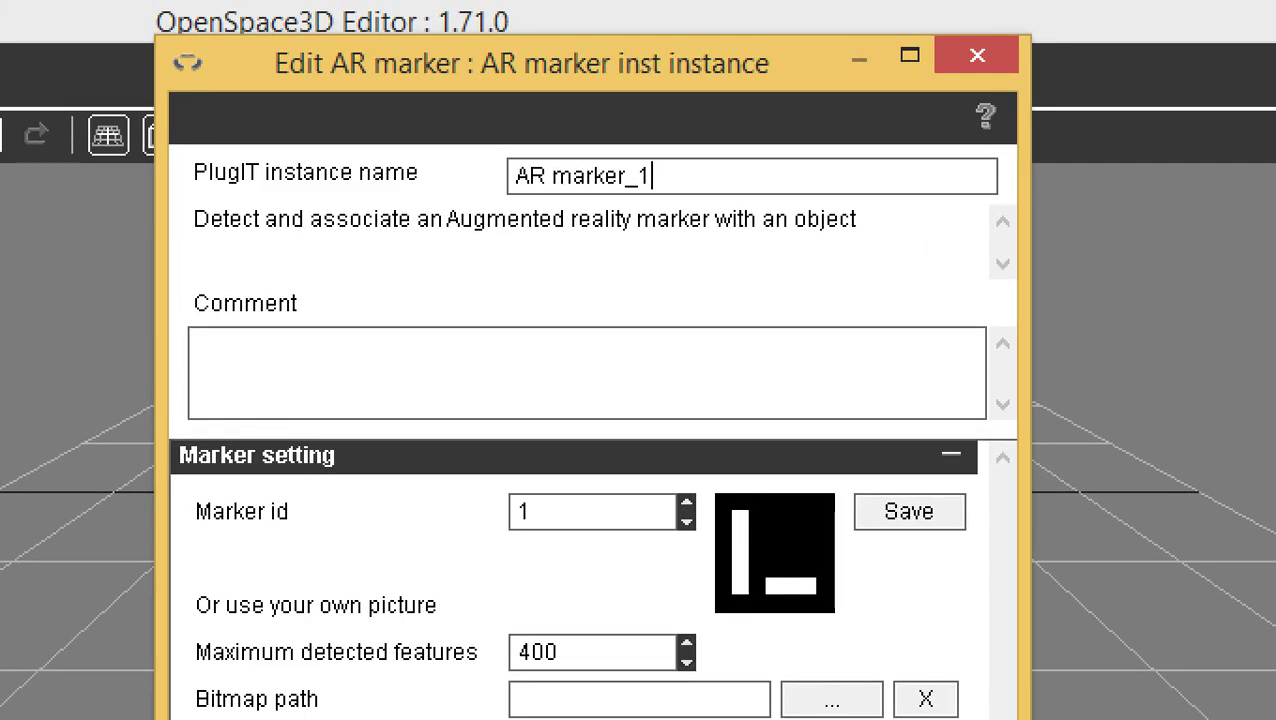
mouse_move(512, 186)
mouse_down()
mouse_move(692, 250)
mouse_move(767, 180)
mouse_move(670, 112)
mouse_move(540, 182)
mouse_up()
mouse_move(607, 475)
mouse_down()
mouse_move(569, 569)
mouse_move(670, 493)
mouse_up()
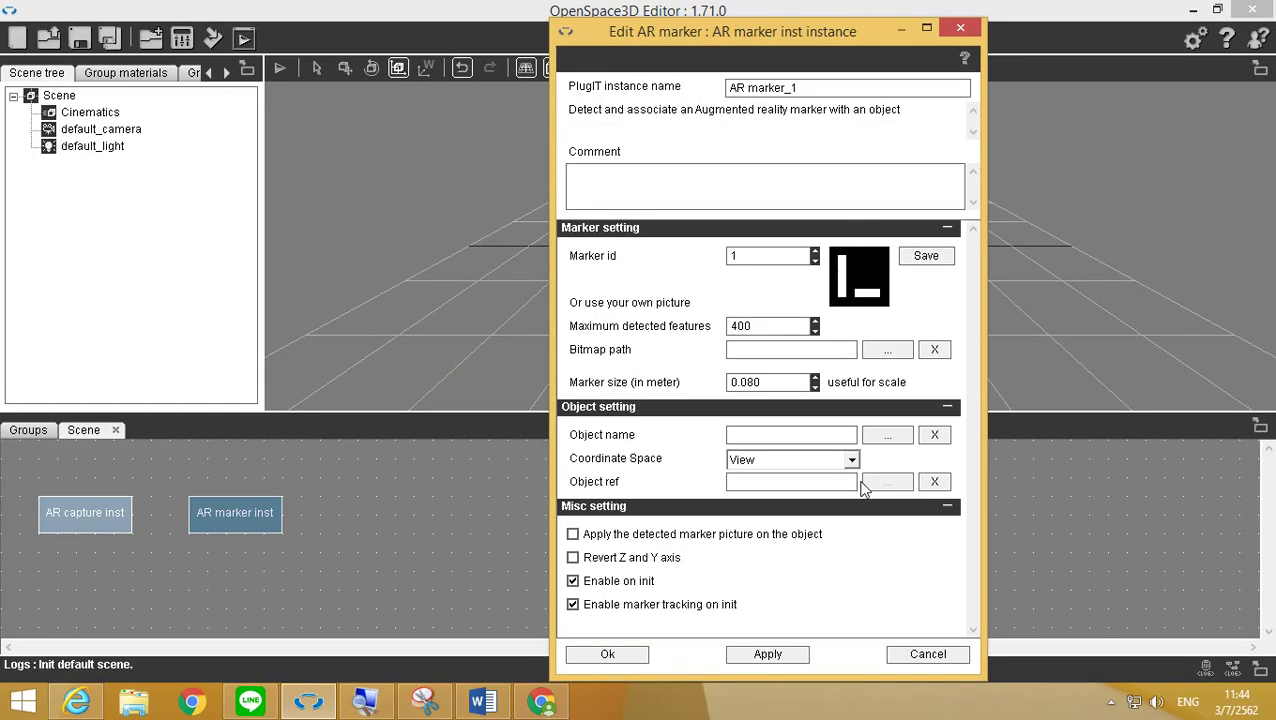
click(607, 654)
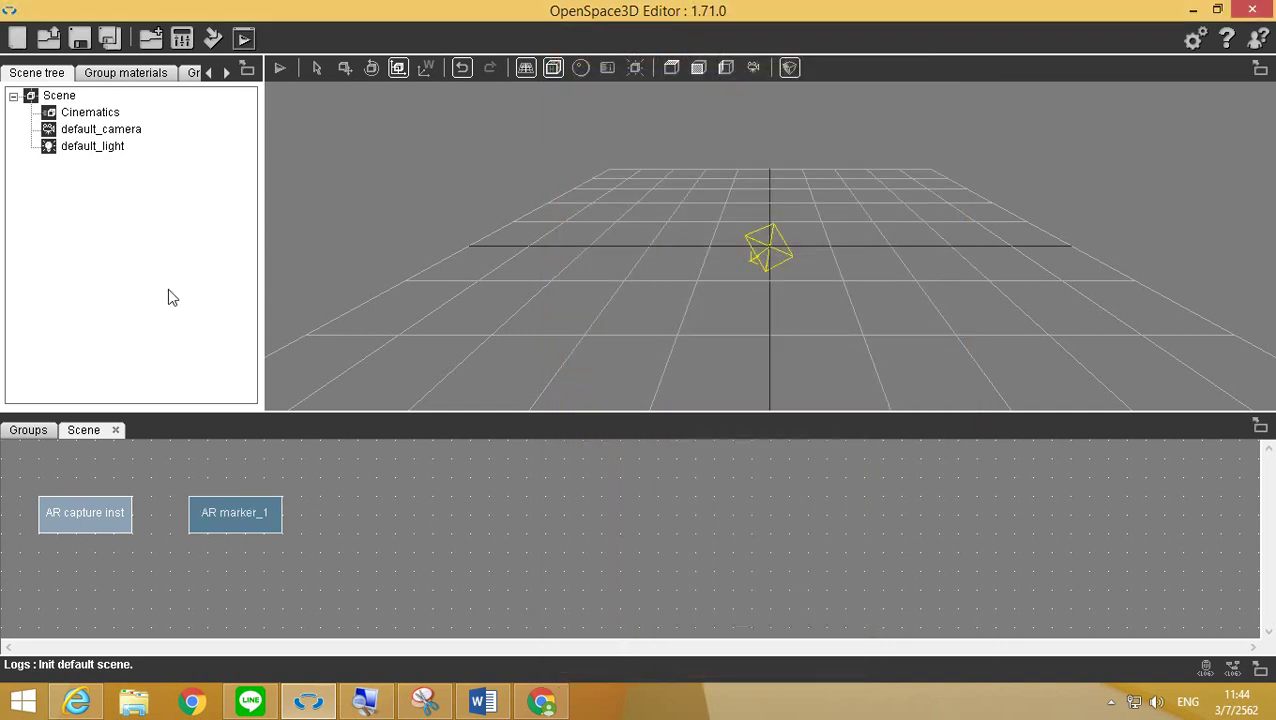
Start an import into the Scene node using the Standard file formats option.
click(57, 98)
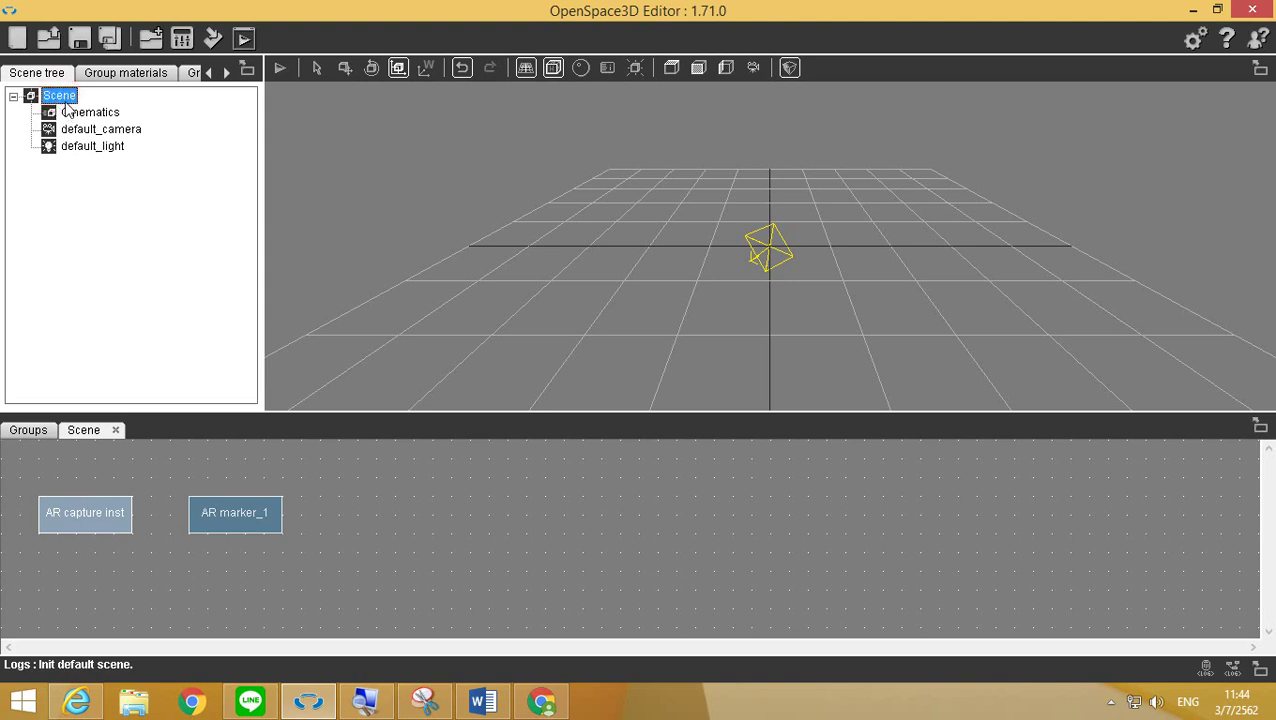
right_click(64, 102)
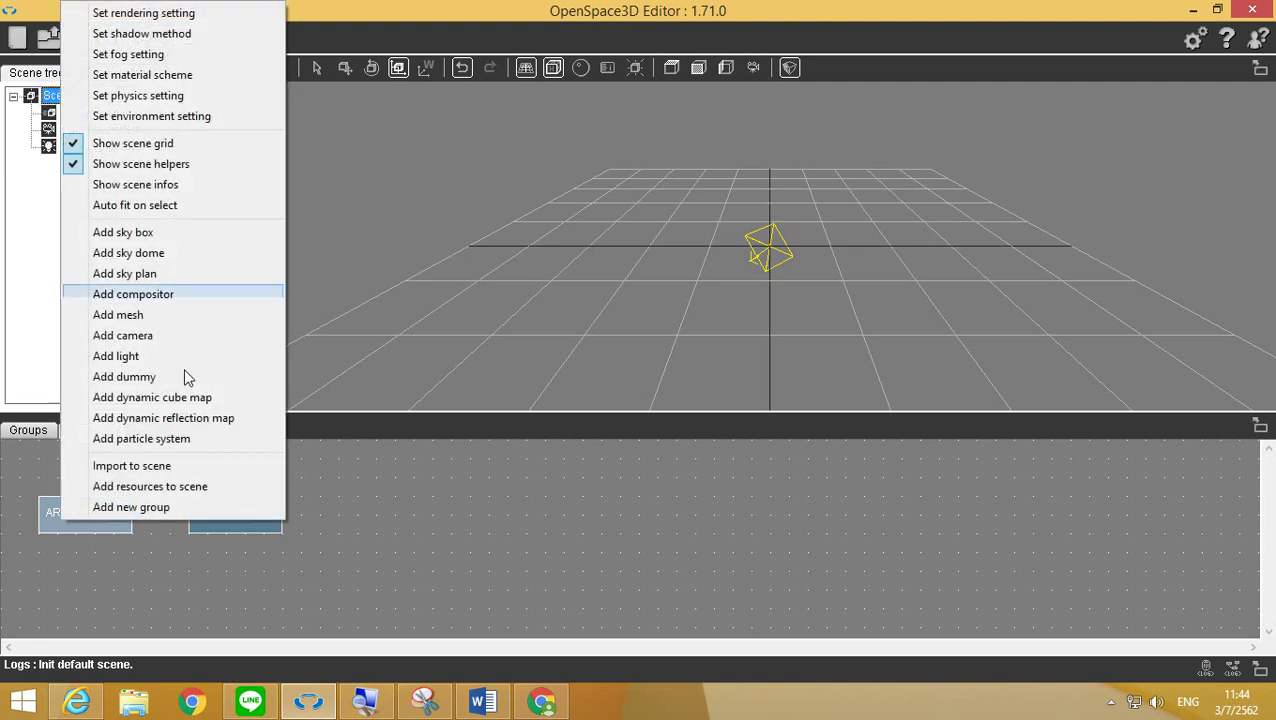
click(155, 474)
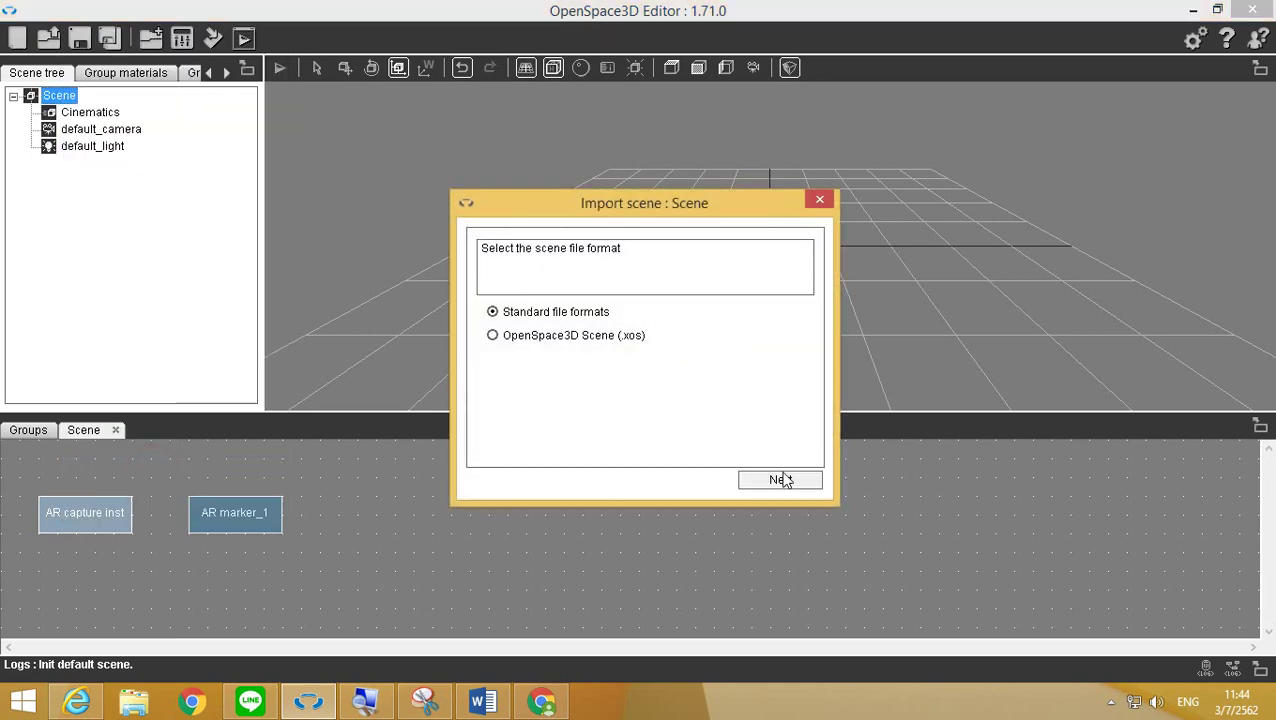
click(781, 480)
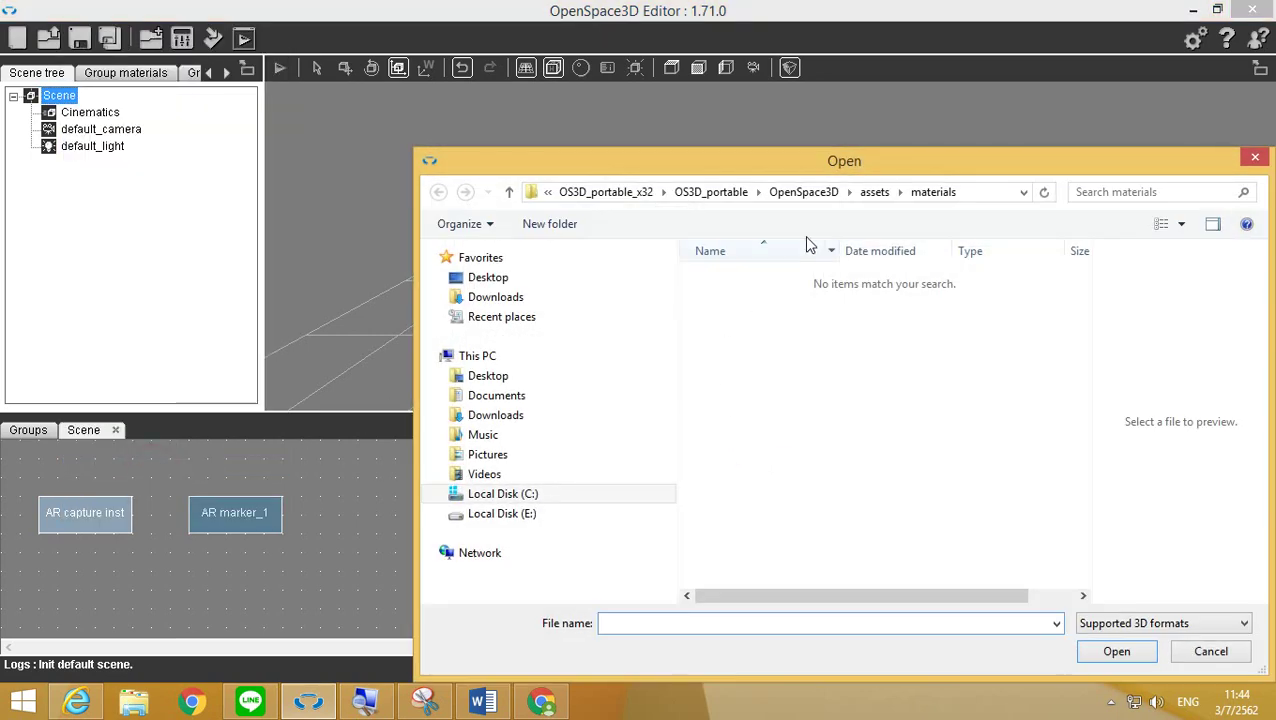
Browse from the OpenSpace3D folder to assets/models/library/Kingdom_Animalia/Zebra for the model to import.
click(804, 191)
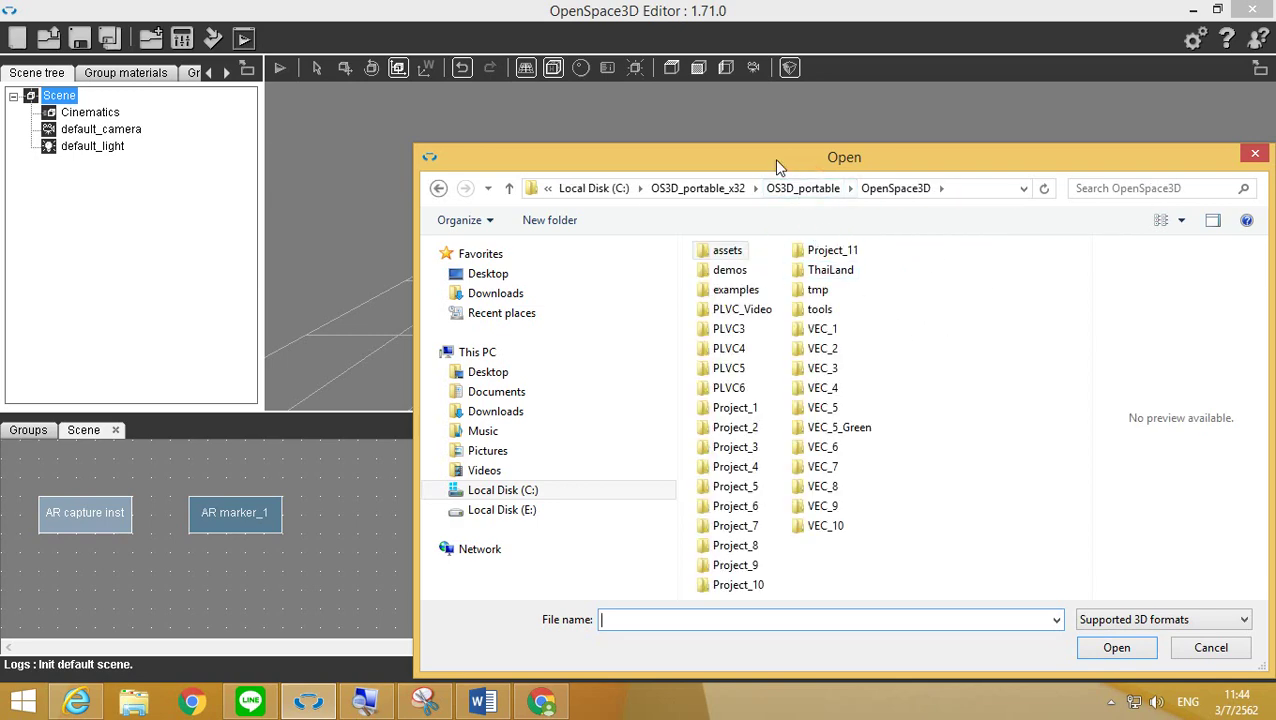
drag(778, 165, 639, 141)
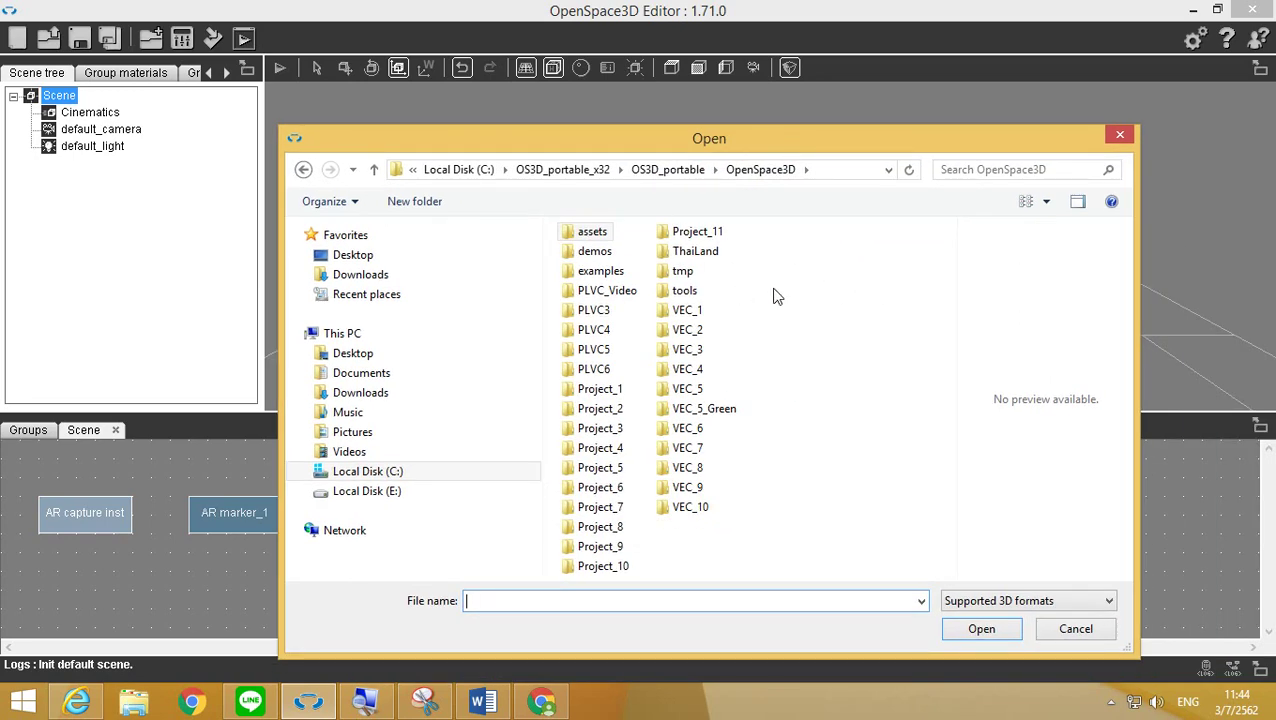
double_click(591, 232)
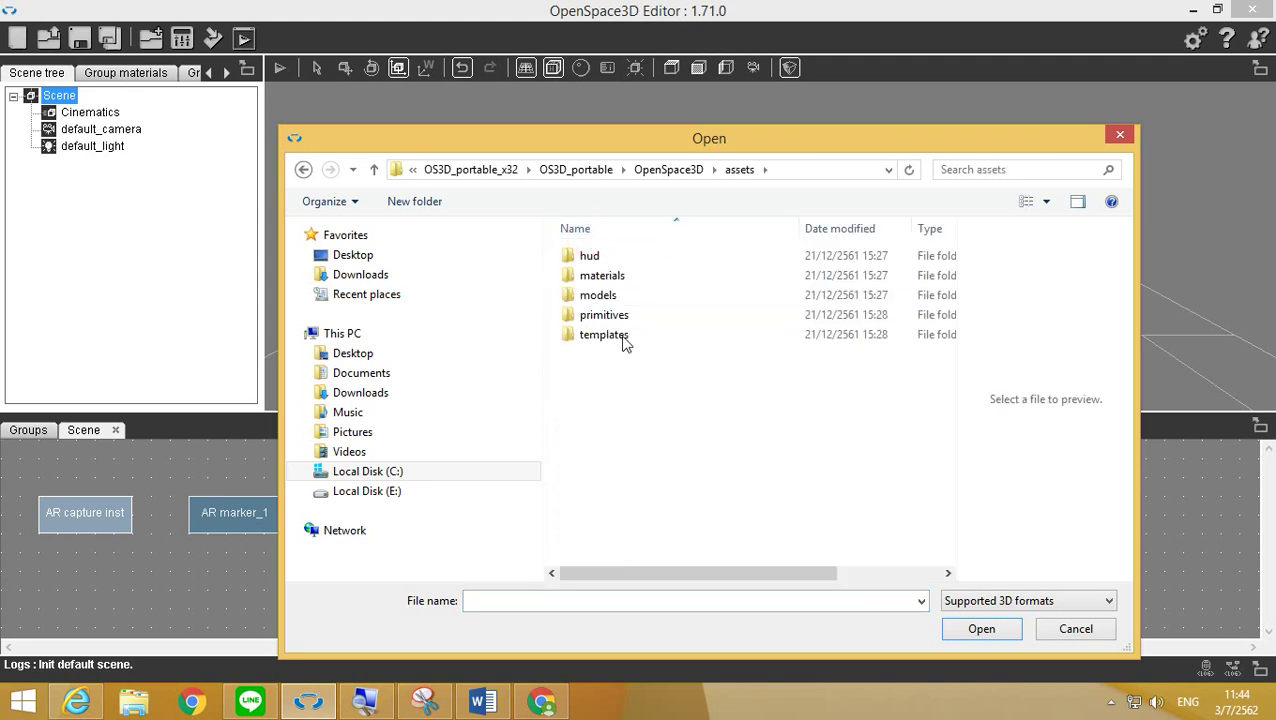
double_click(620, 293)
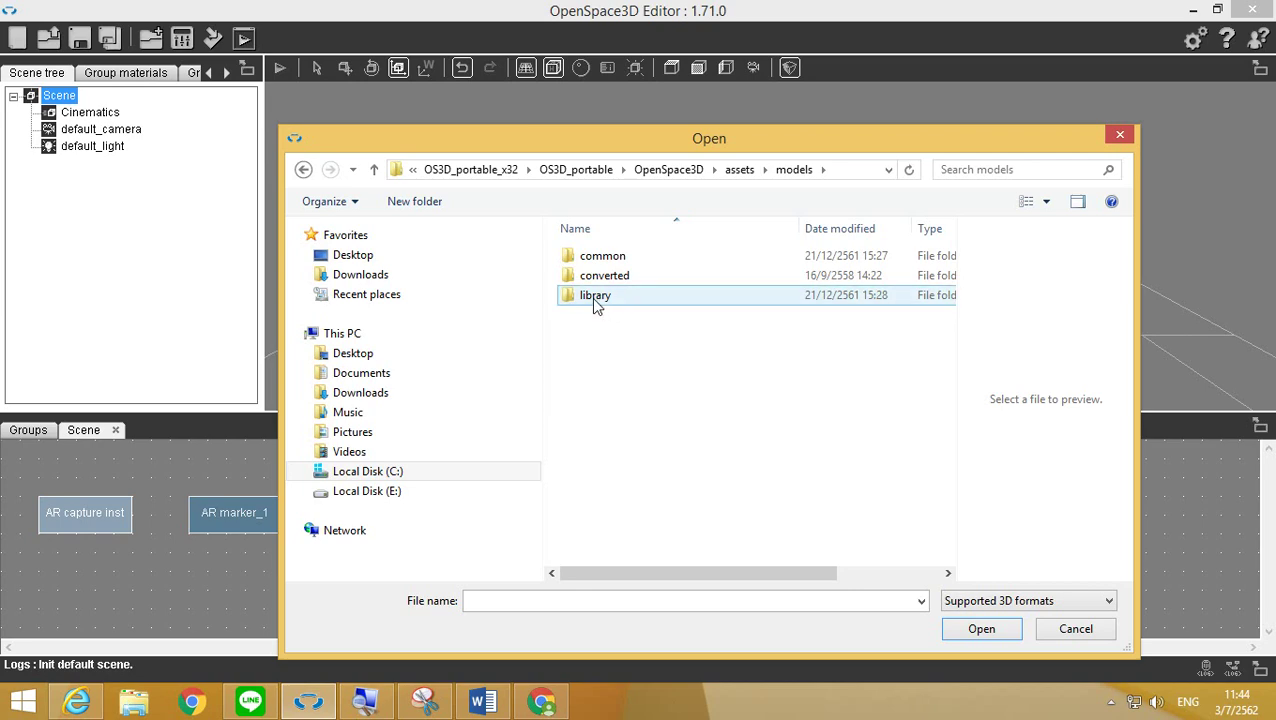
double_click(594, 296)
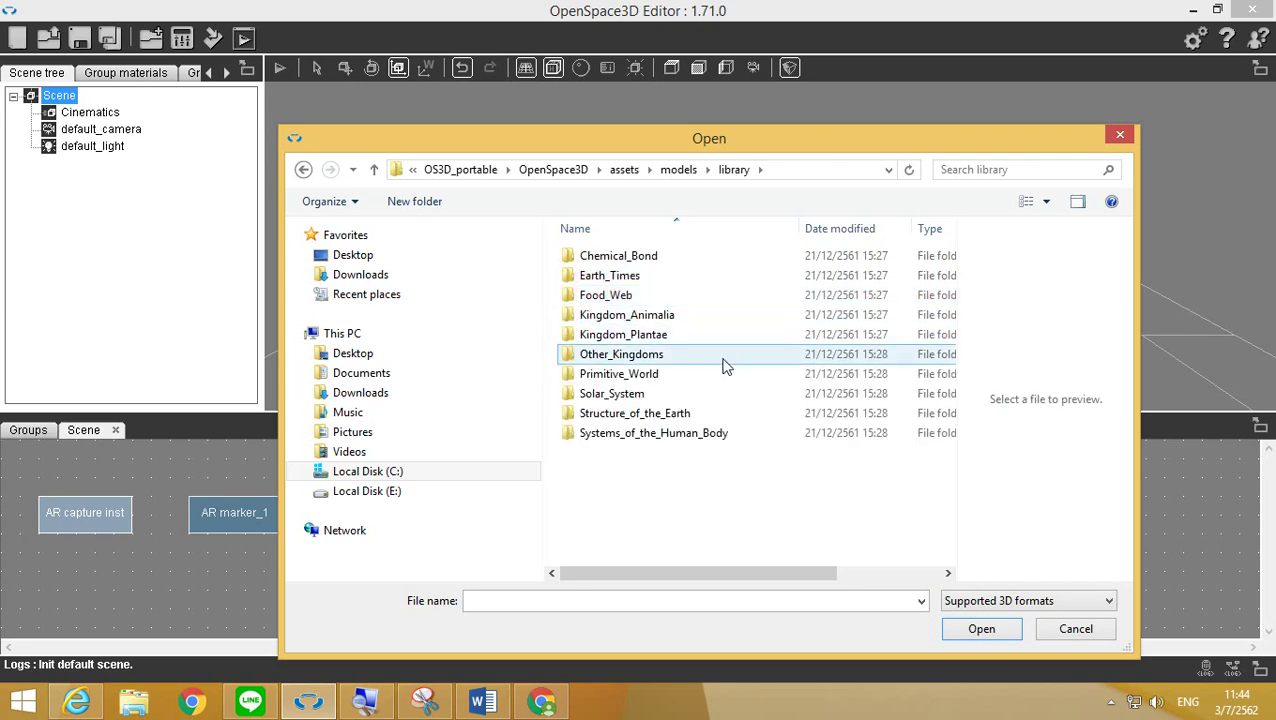
mouse_move(636, 322)
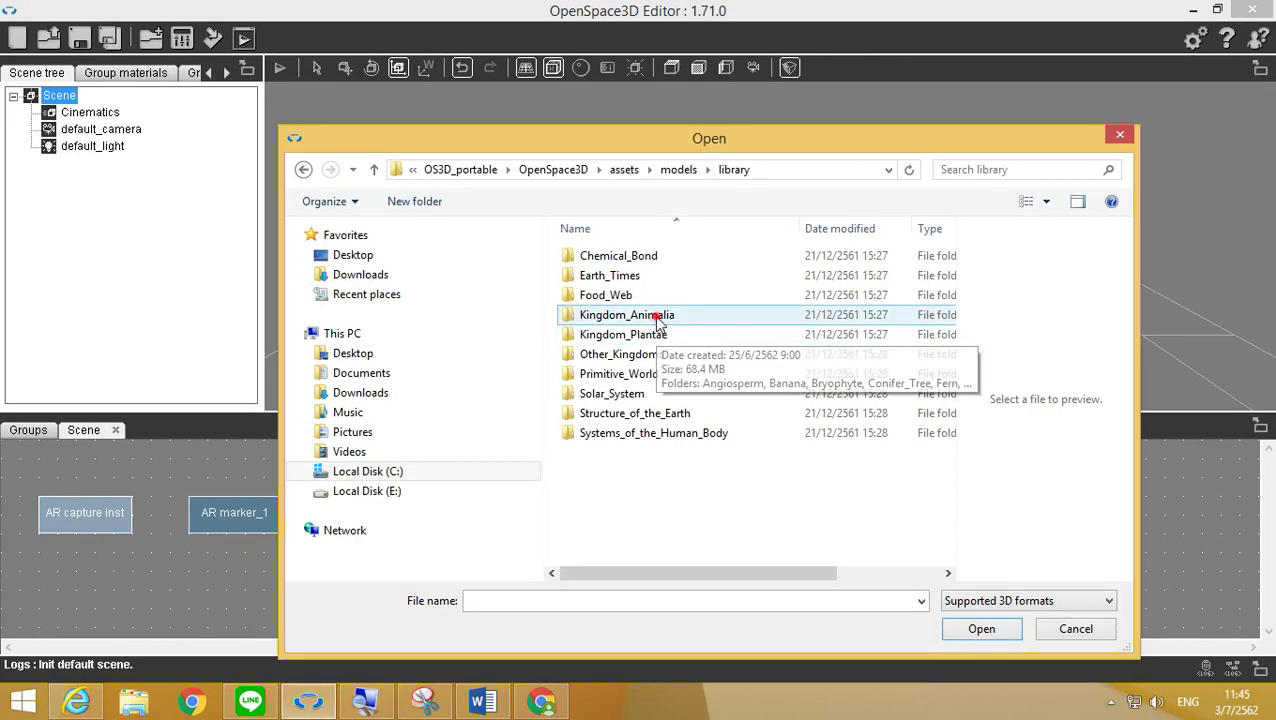
double_click(673, 357)
drag(948, 273, 950, 490)
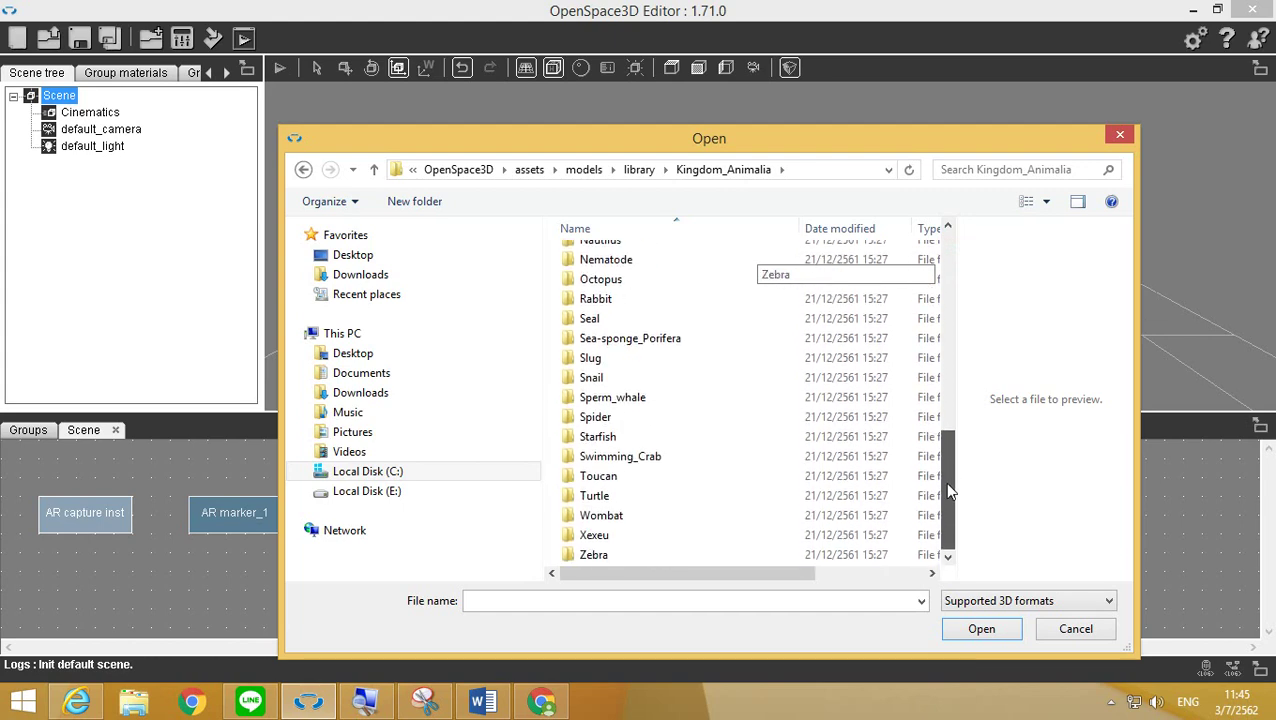
double_click(601, 555)
Import Zebra.mesh into the scene with the proposed zebra resource directory.
click(612, 256)
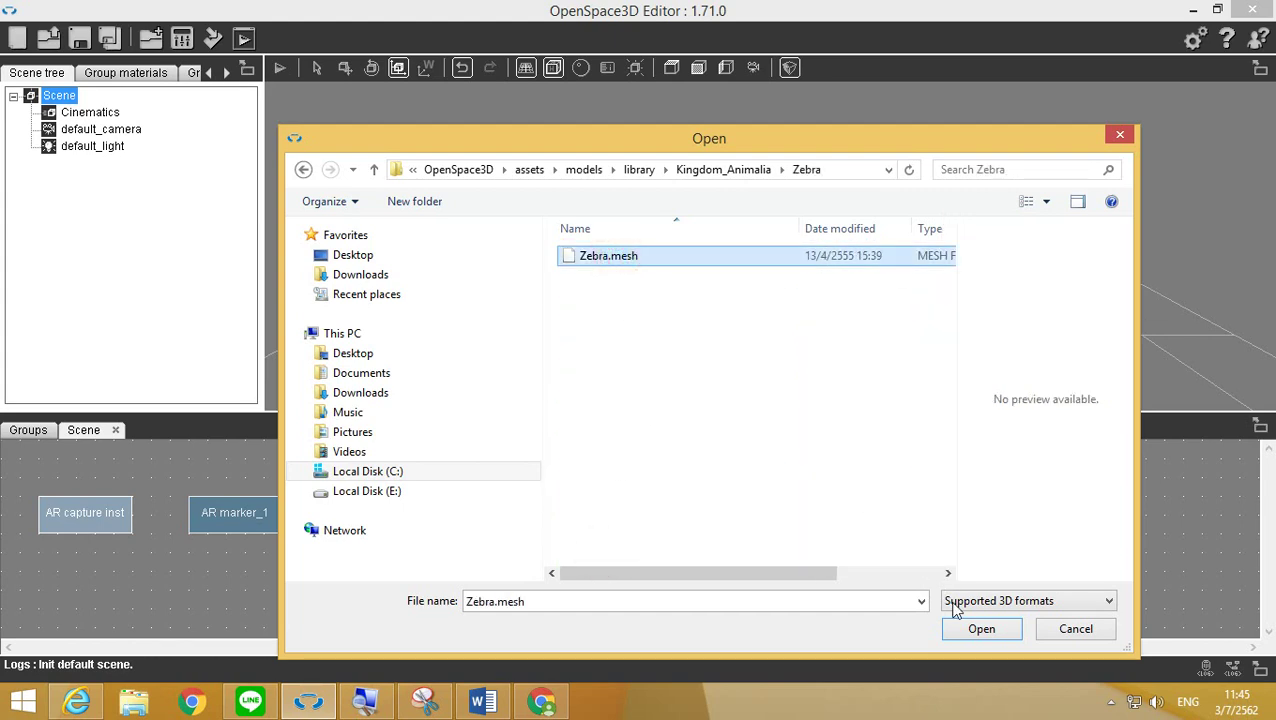
click(970, 630)
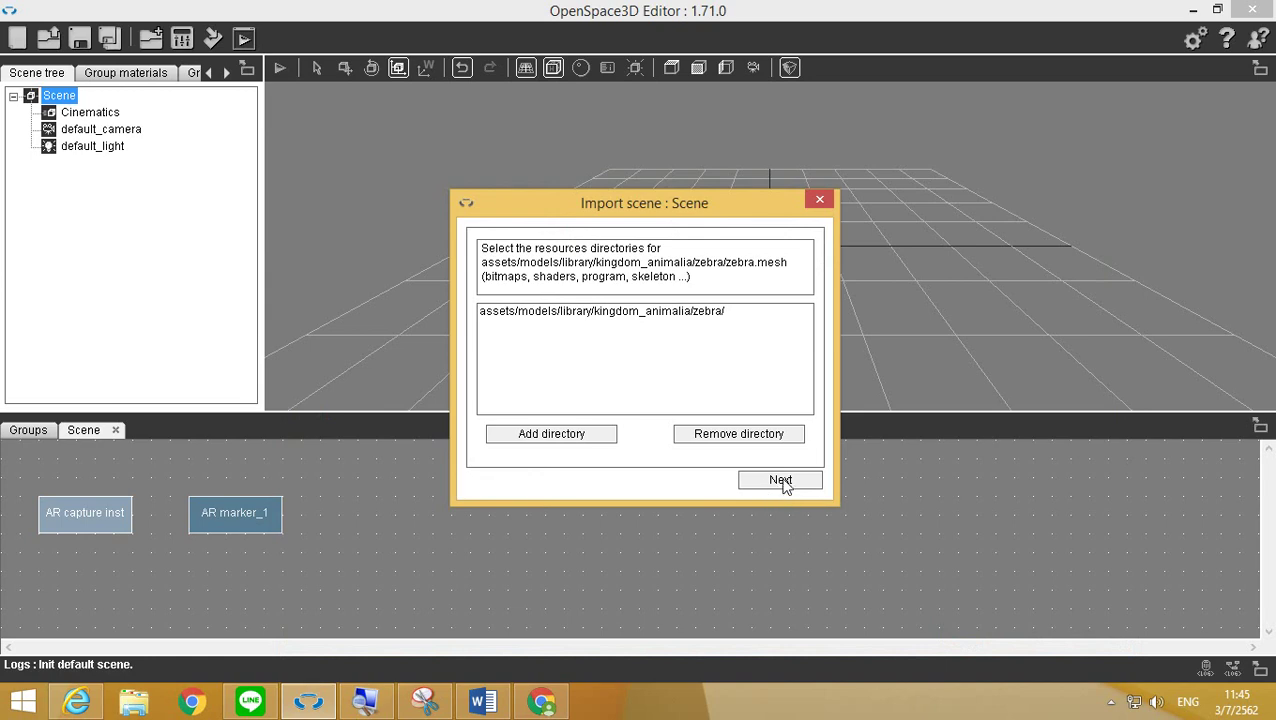
click(781, 481)
click(781, 481)
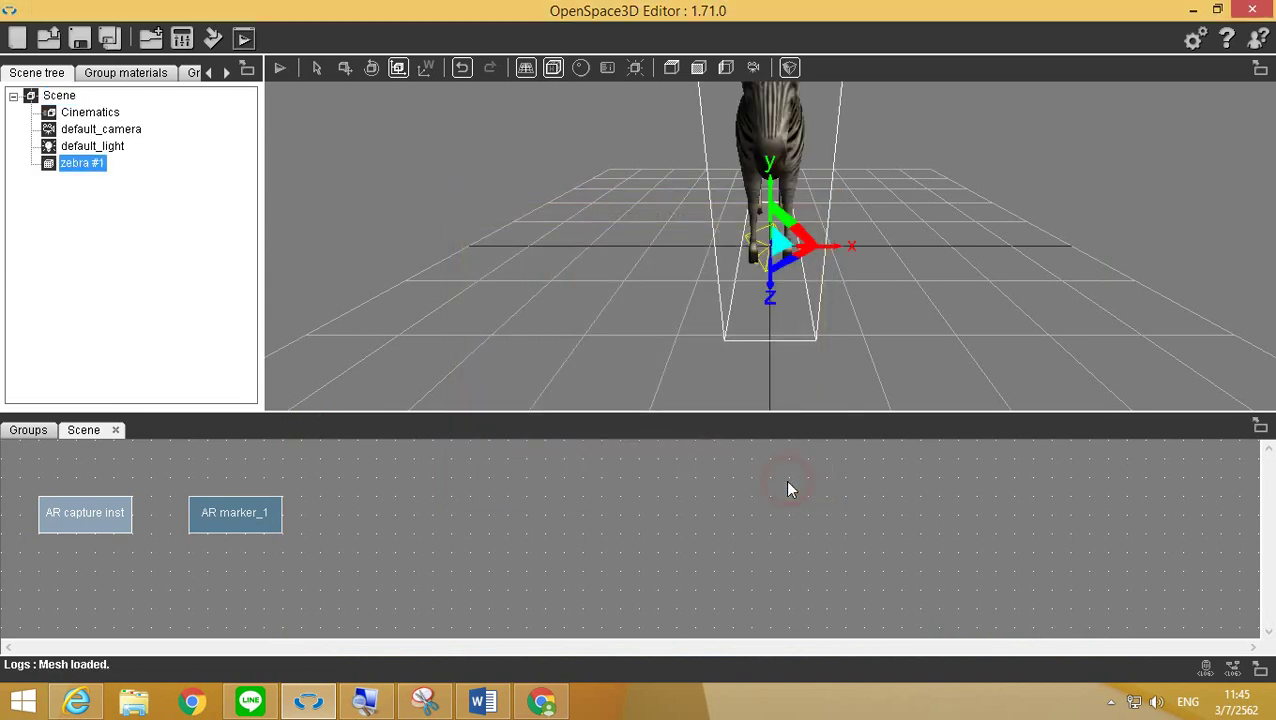
Scale the imported zebra mesh uniformly with a ratio of 50%.
middle_drag(941, 258, 813, 282)
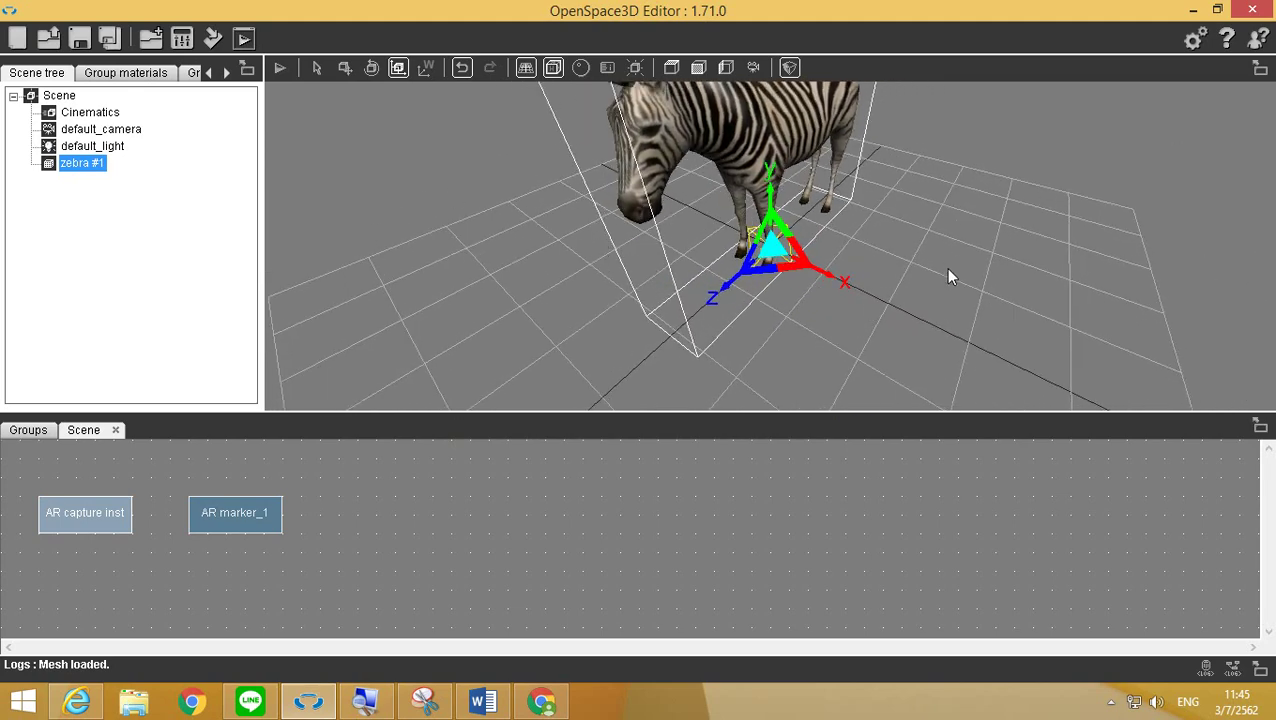
right_click(88, 165)
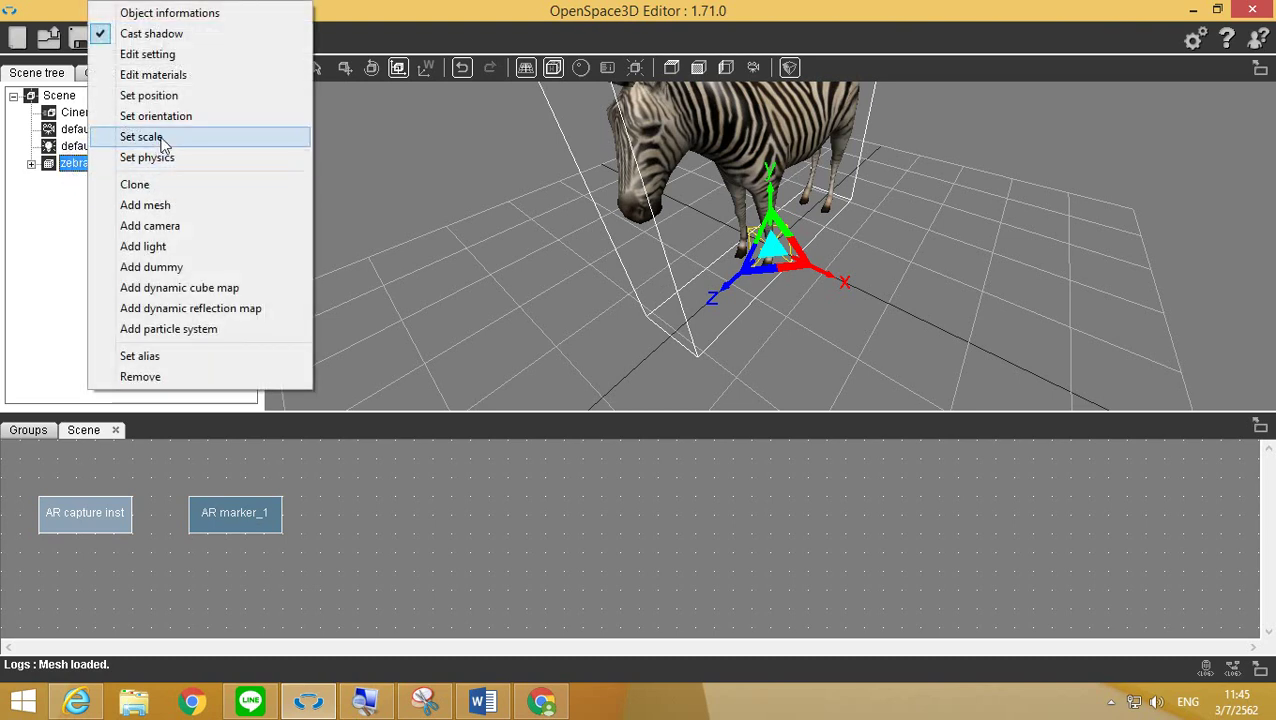
click(161, 140)
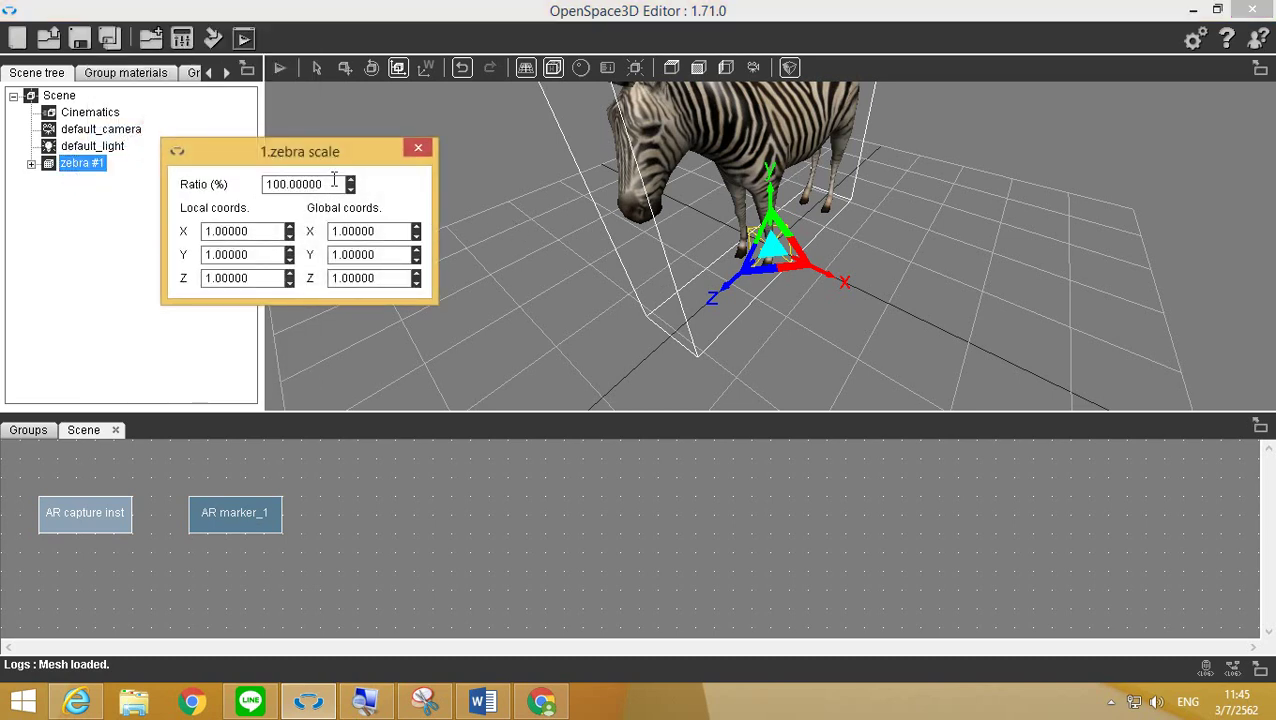
drag(334, 182, 186, 178)
text(50)
key(Return)
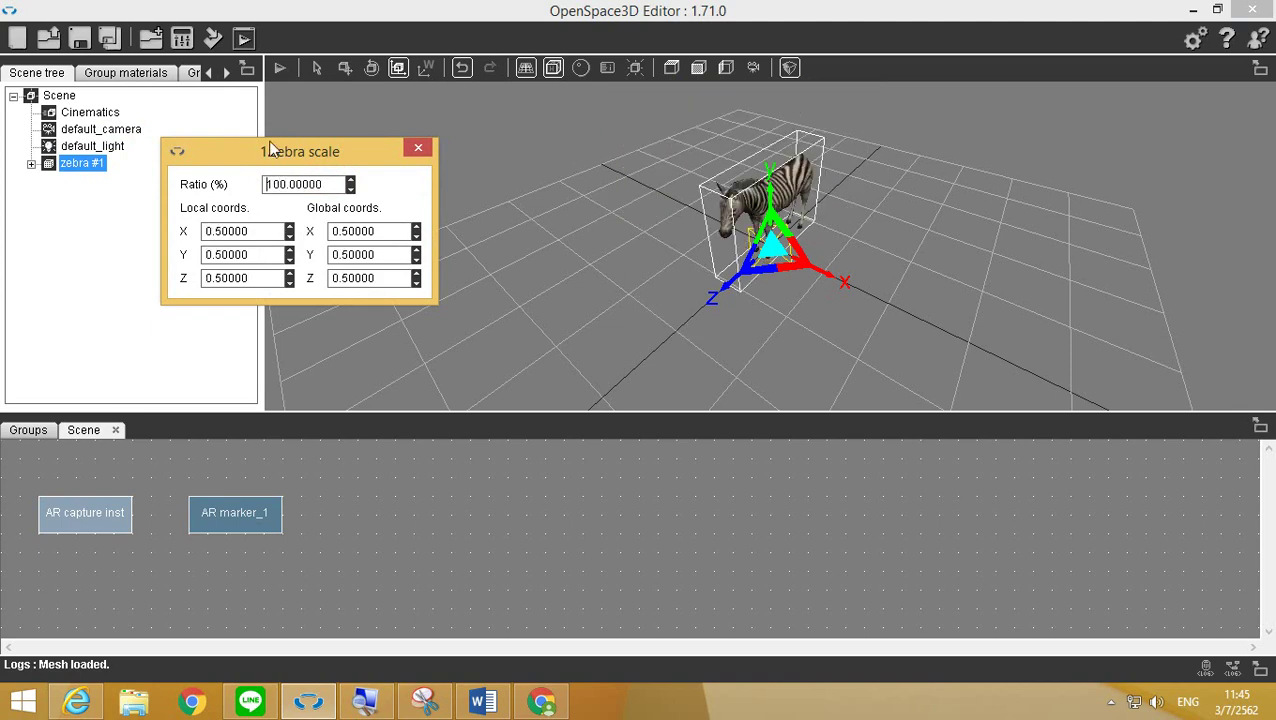
drag(843, 330, 940, 320)
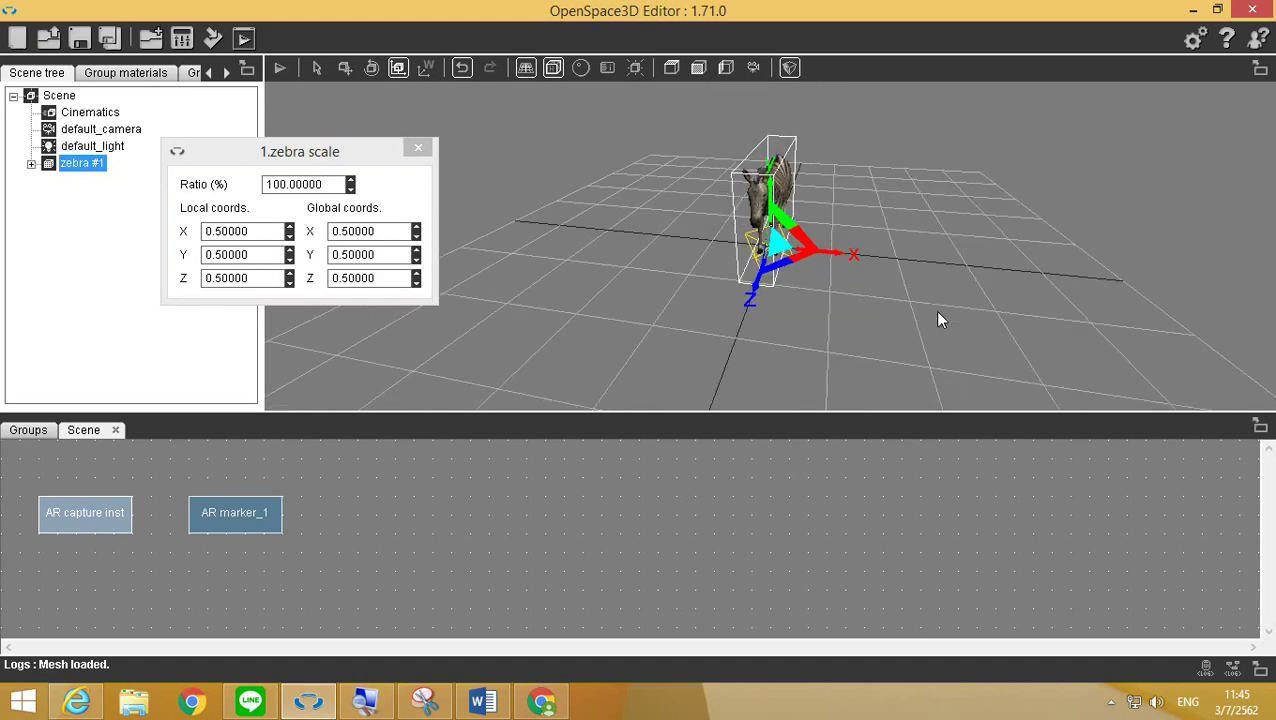
Finish scaling the zebra and test-run the scene to preview the model over the camera view.
click(419, 146)
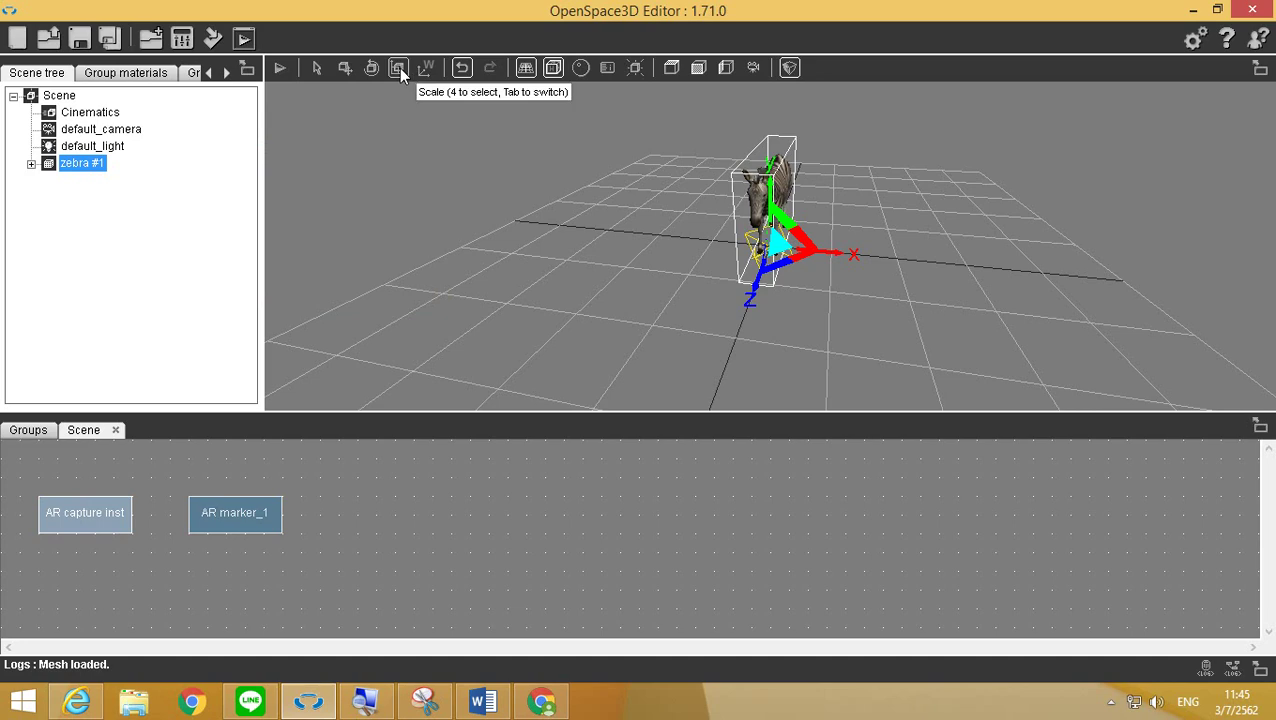
click(398, 68)
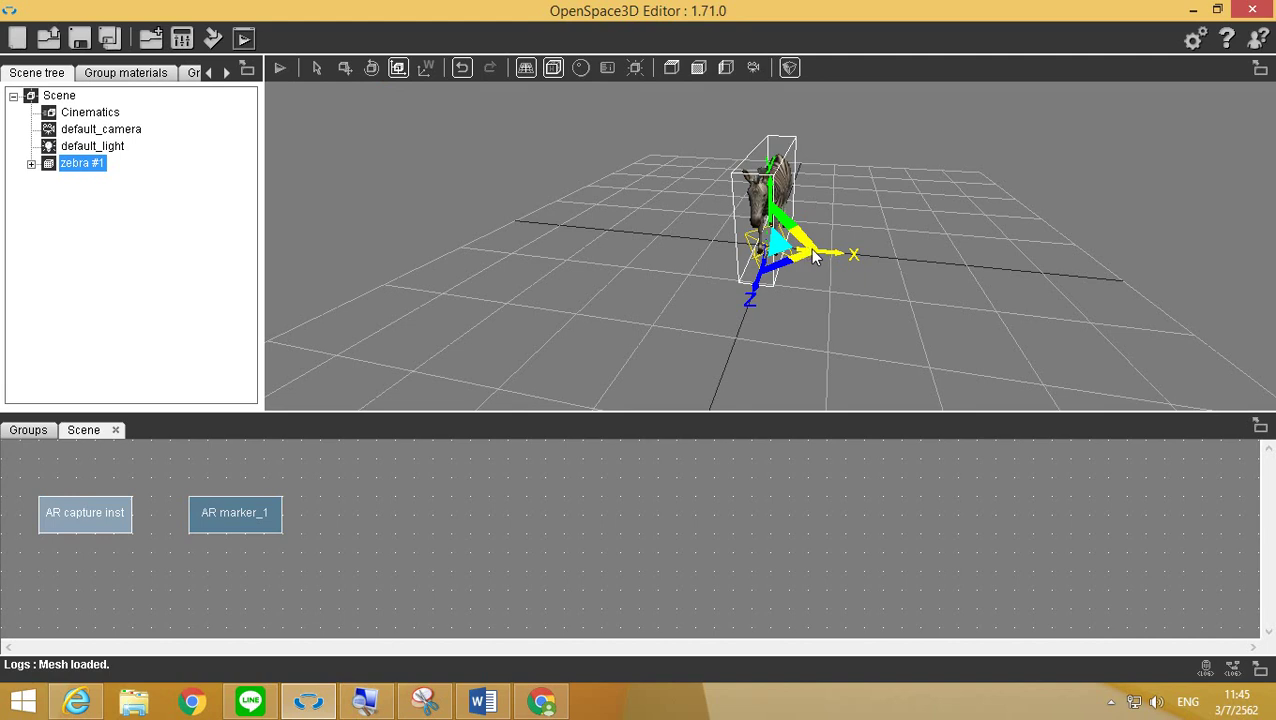
drag(812, 257, 789, 305)
click(281, 68)
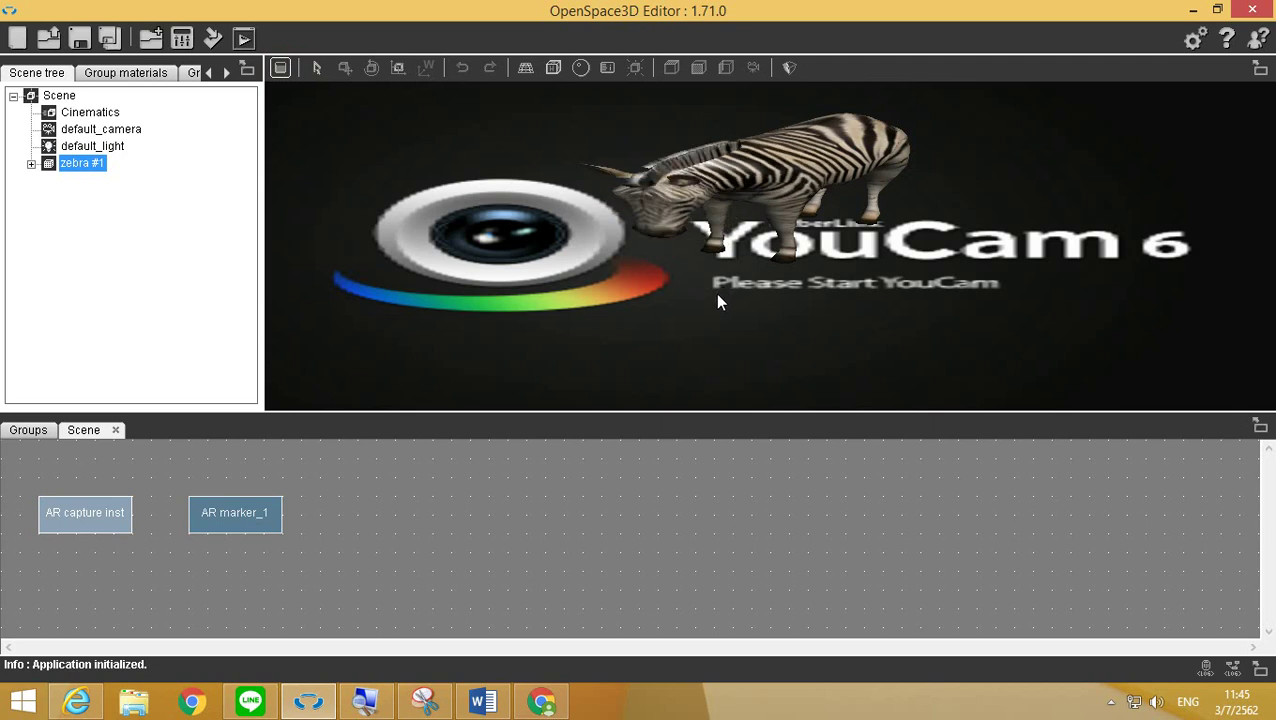
click(280, 68)
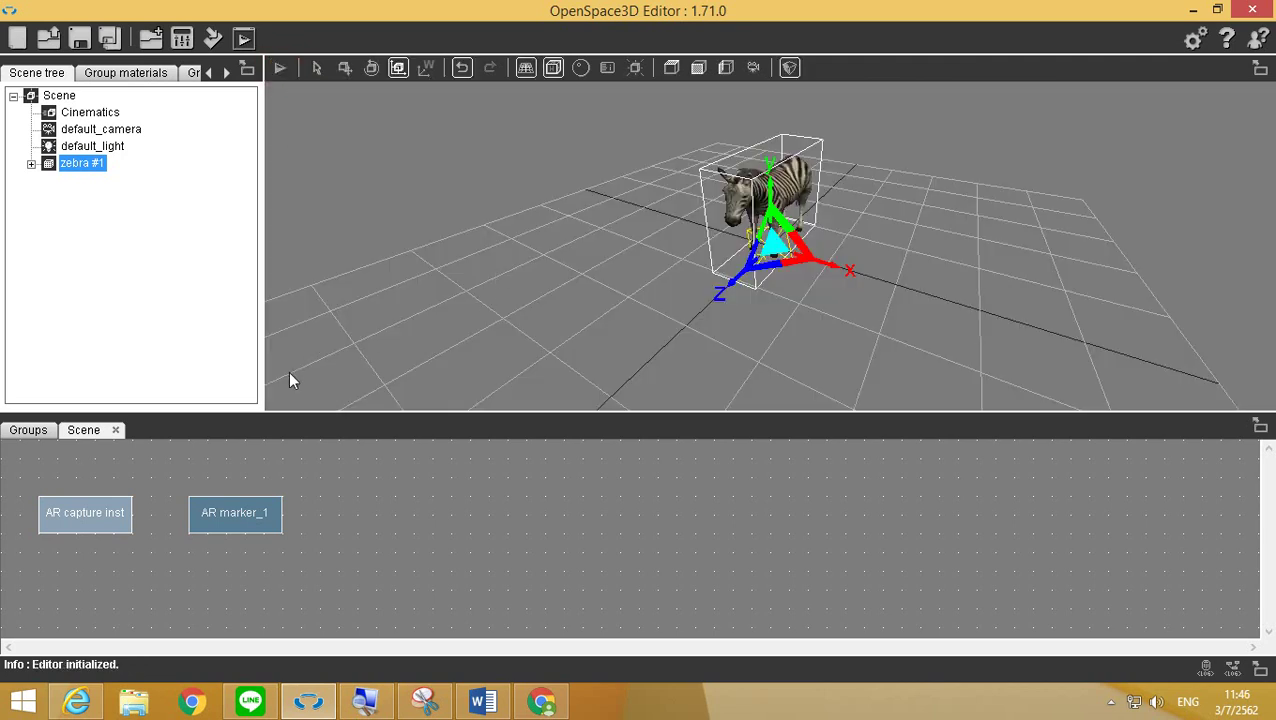
Change the camera device index of the AR capture inst plugIT and test-run the scene with marker 1.
double_click(85, 522)
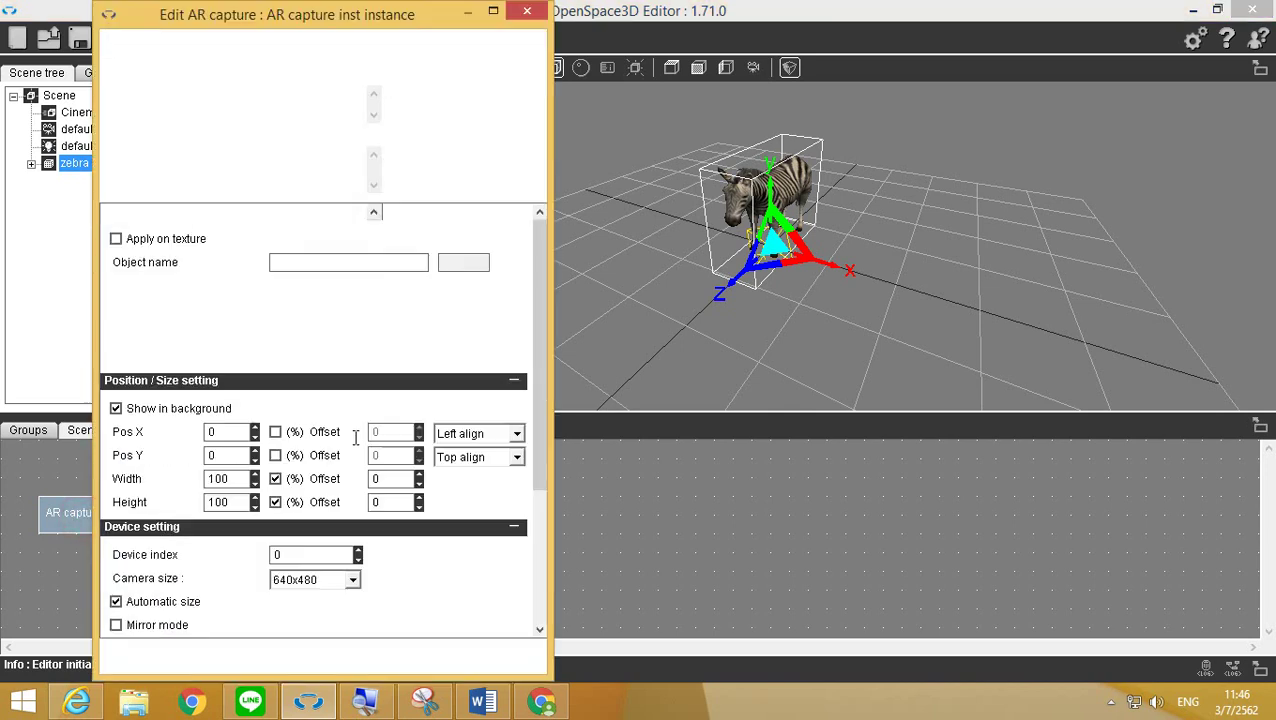
click(358, 559)
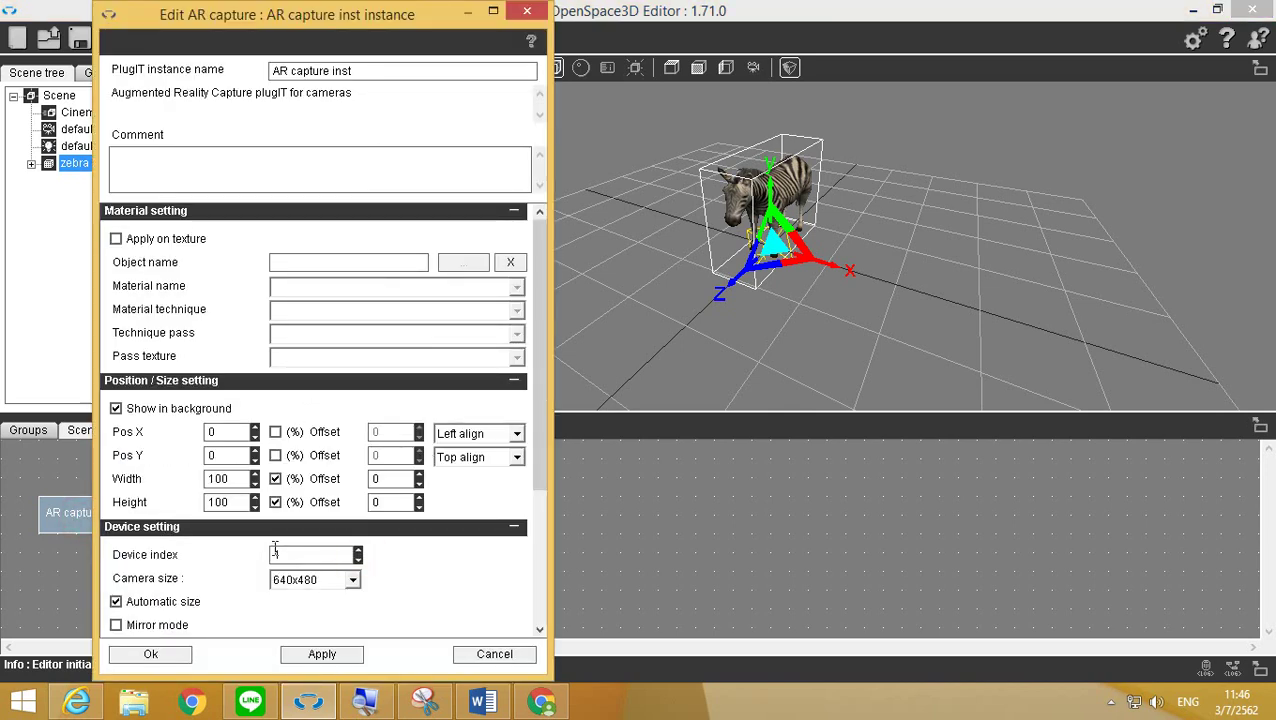
click(151, 654)
click(281, 68)
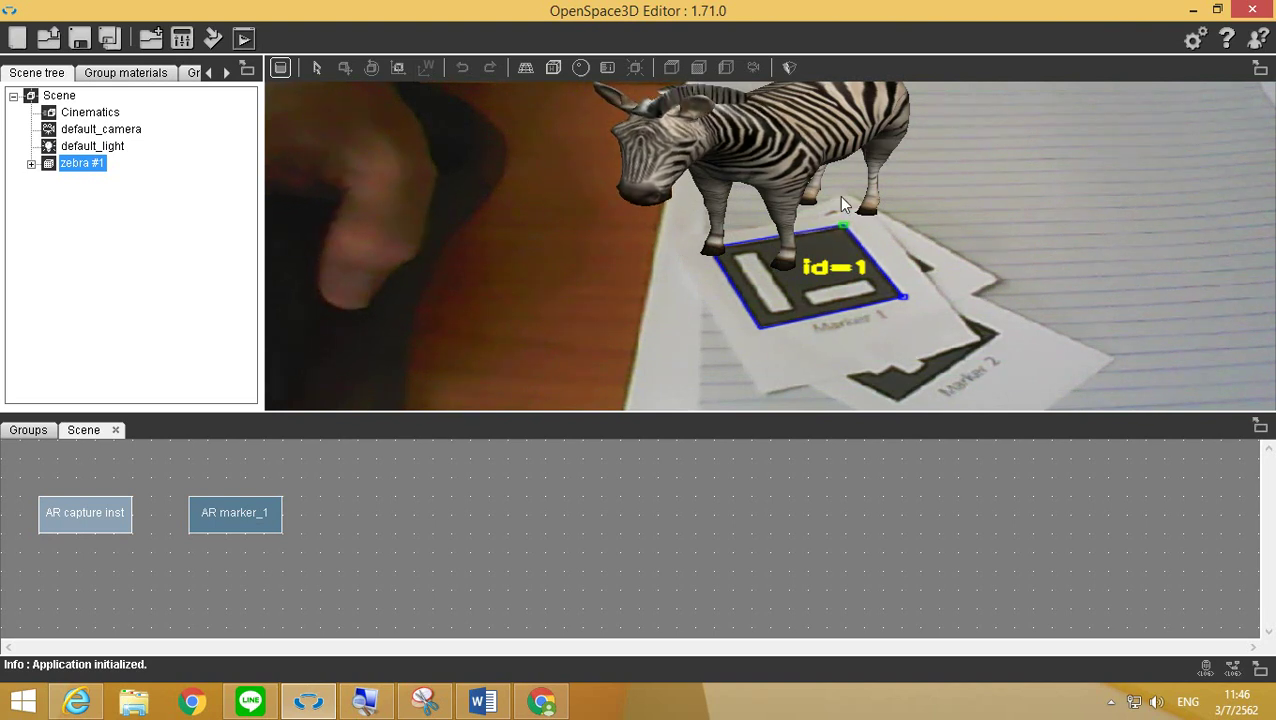
click(279, 68)
Enable looping for the zebra's default_skl #2 skeletal animation and check its playback in the 3D view.
click(31, 164)
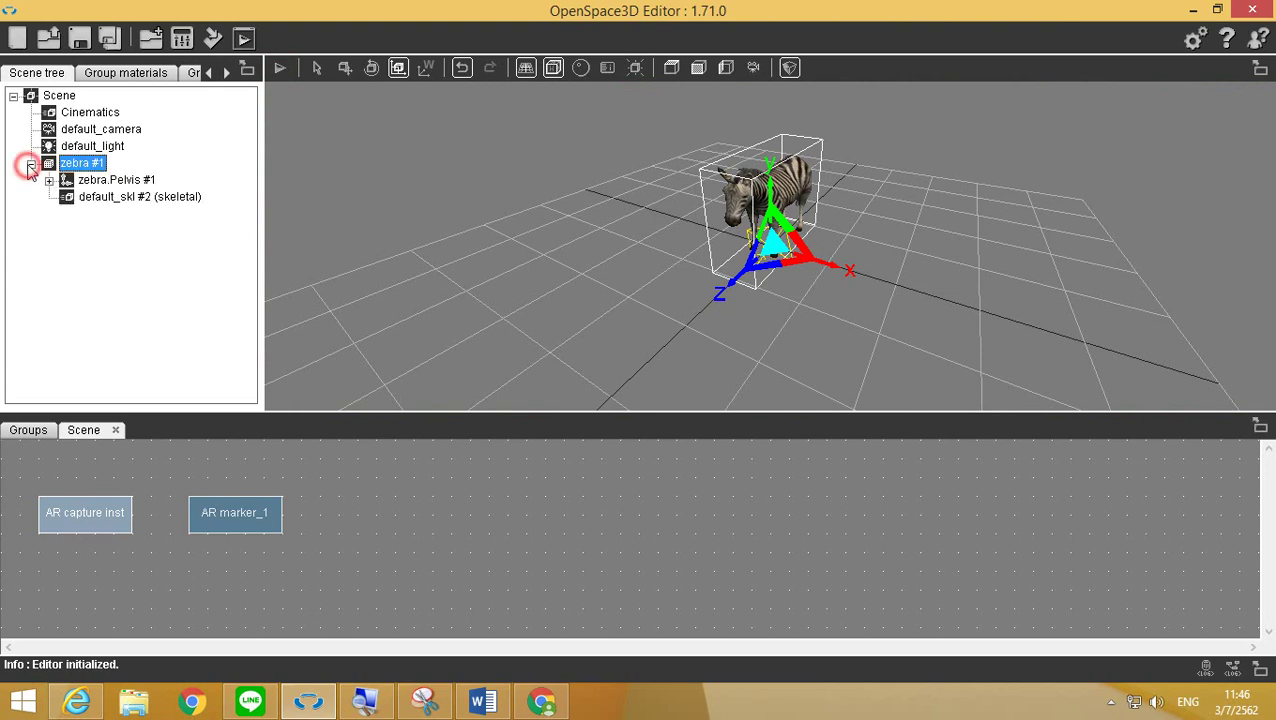
click(95, 199)
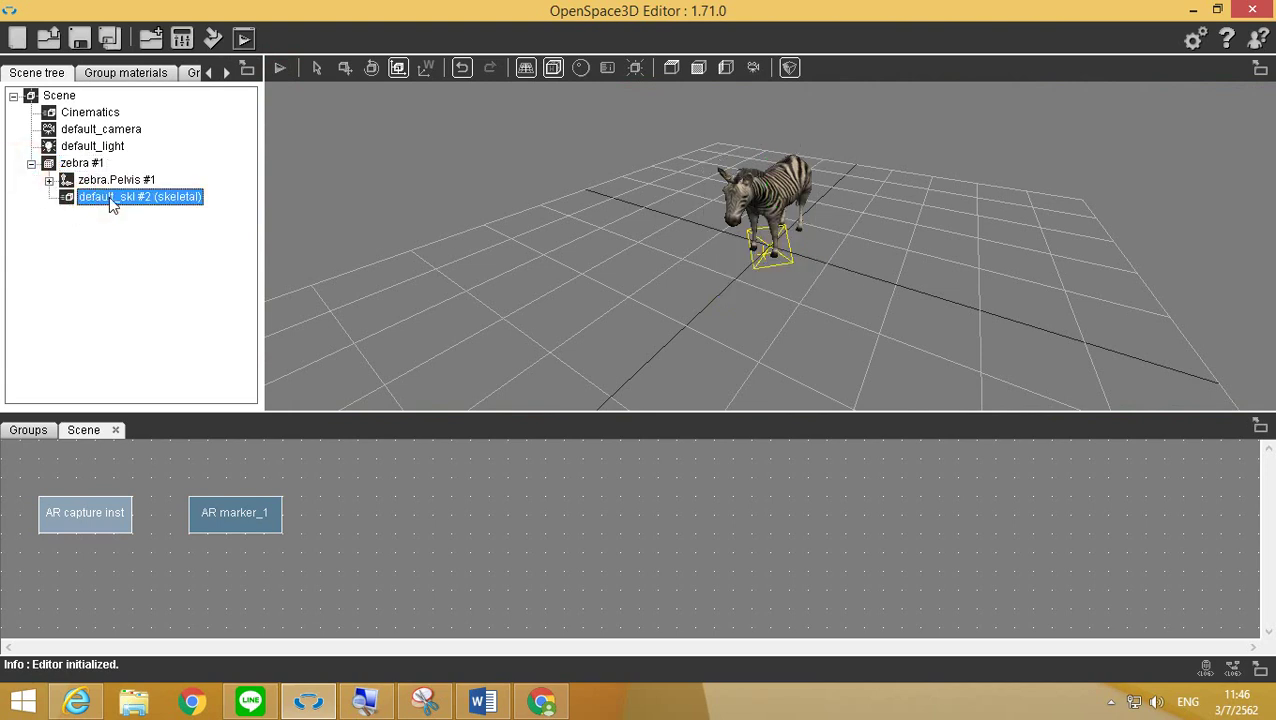
right_click(119, 203)
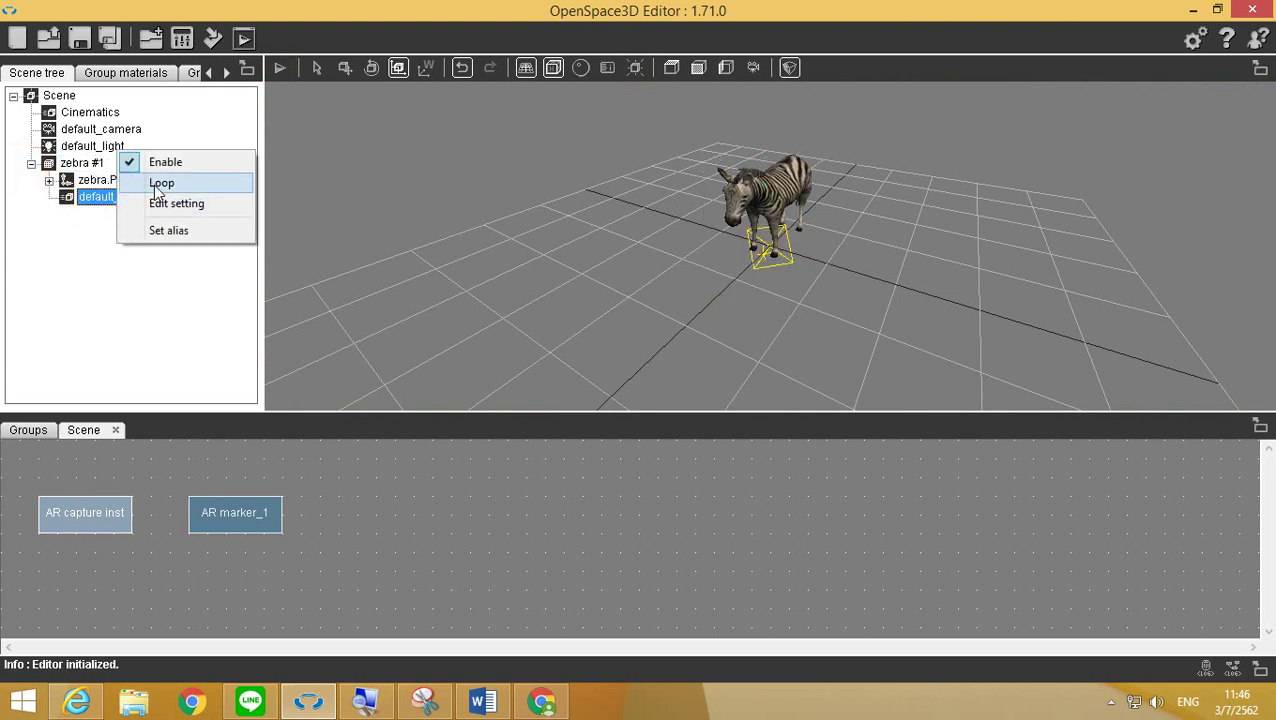
click(163, 185)
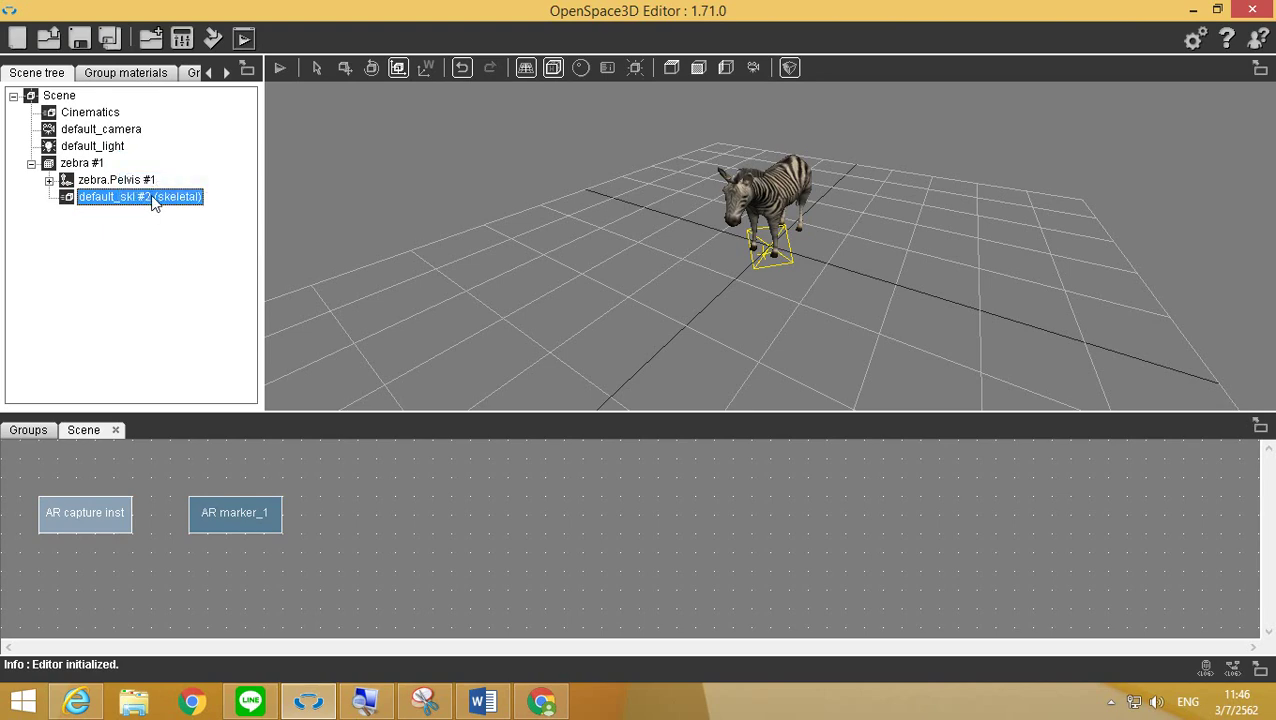
right_click(151, 196)
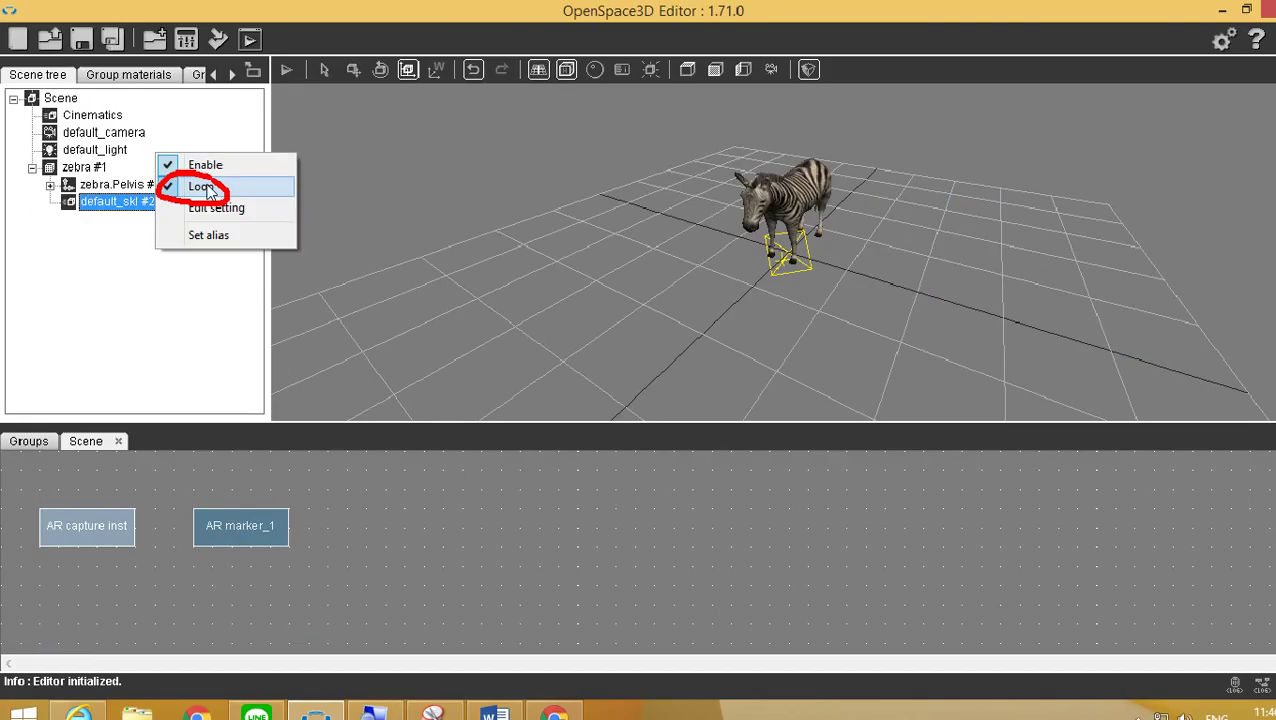
click(400, 357)
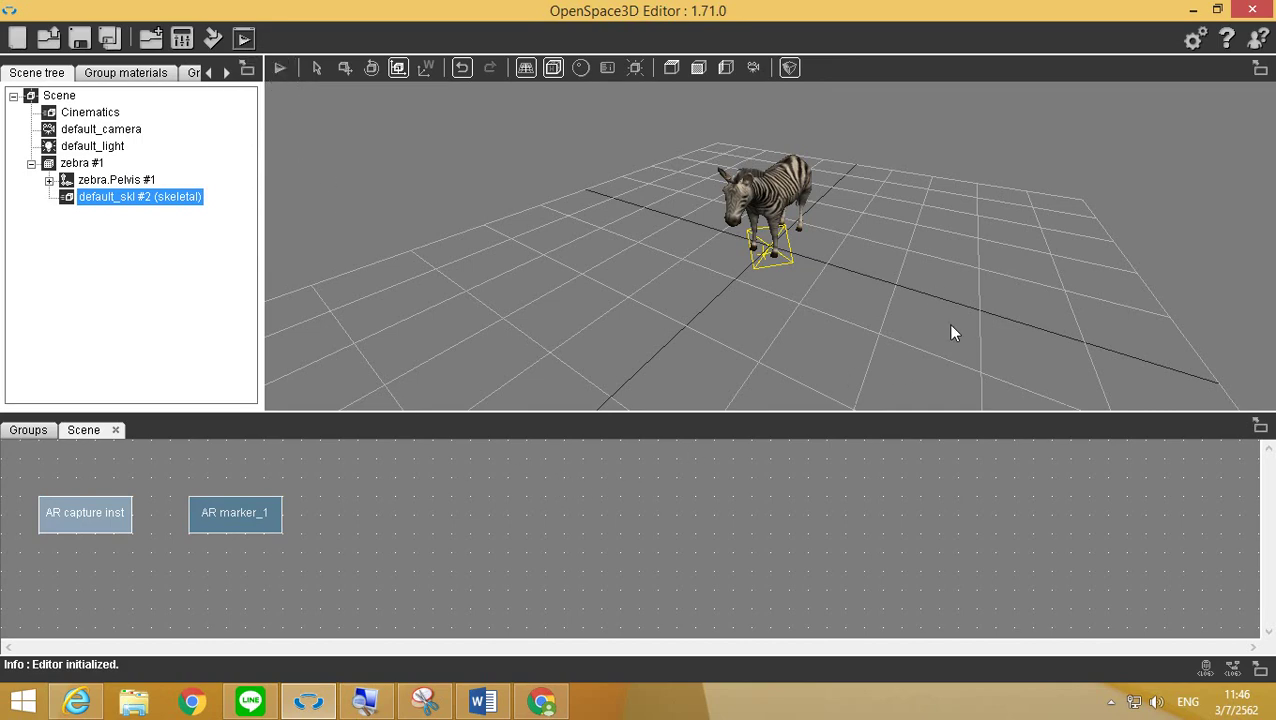
drag(952, 333, 1018, 302)
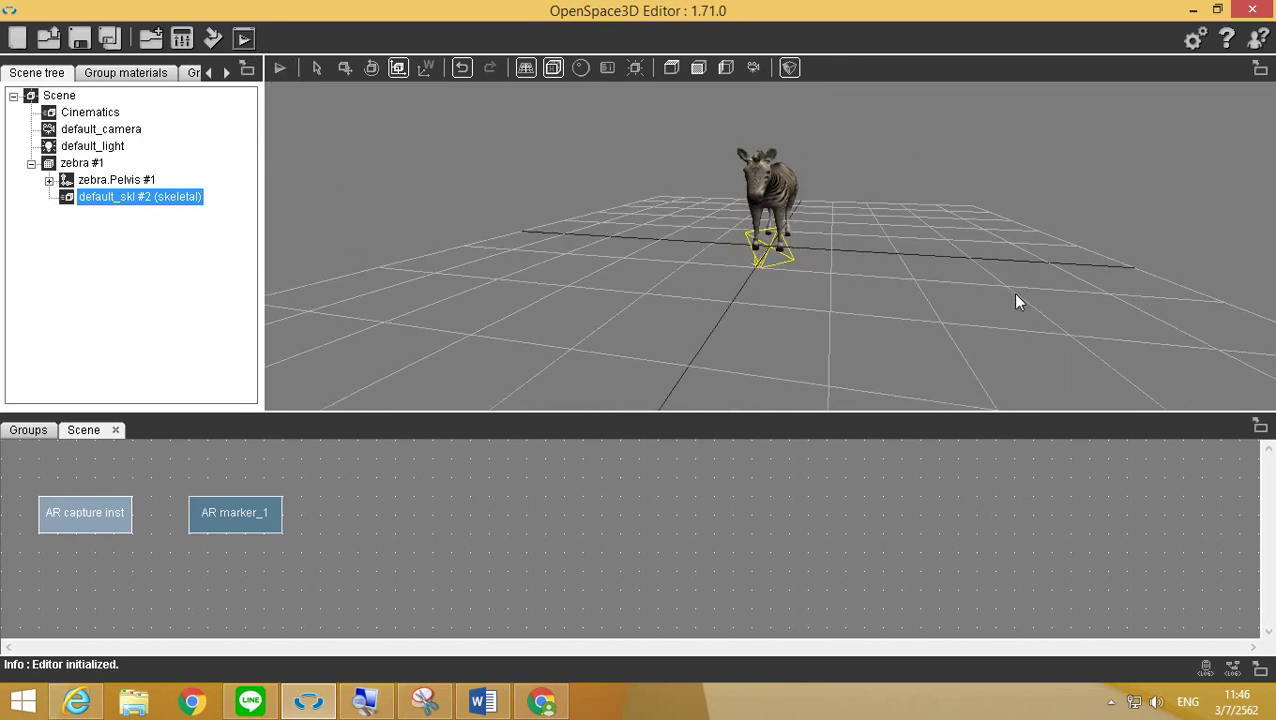
drag(683, 333, 736, 347)
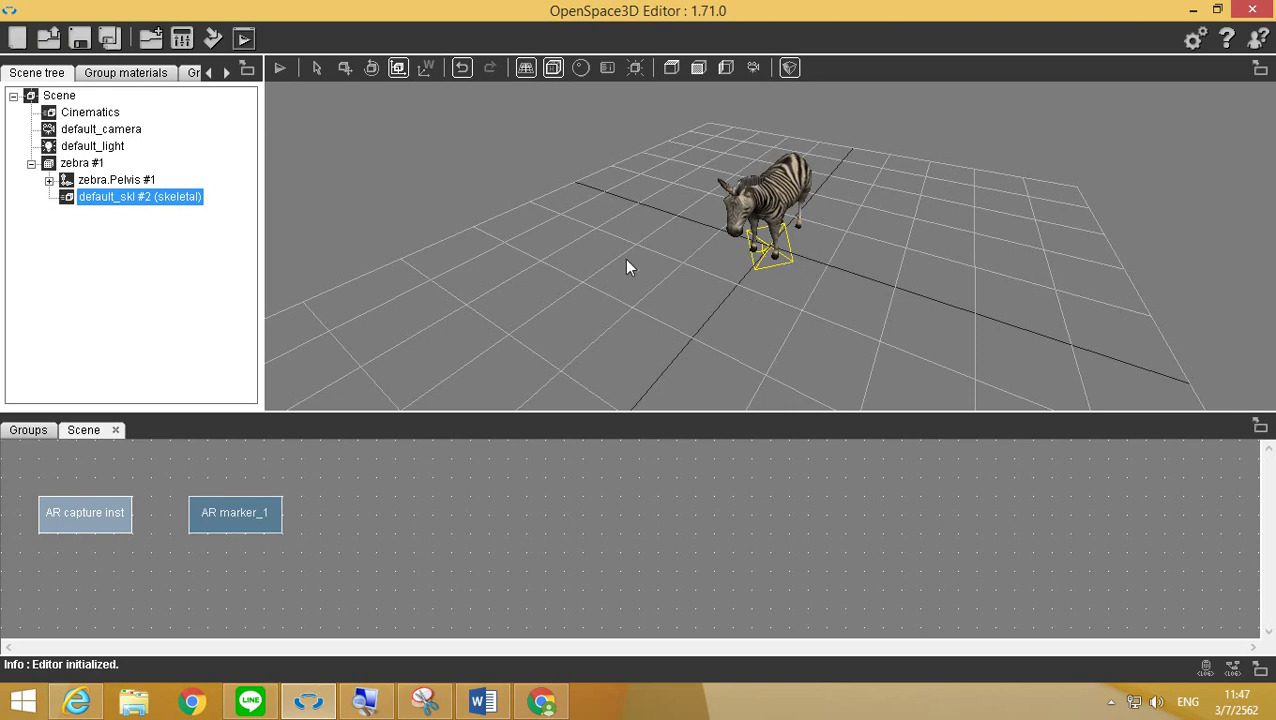
click(31, 163)
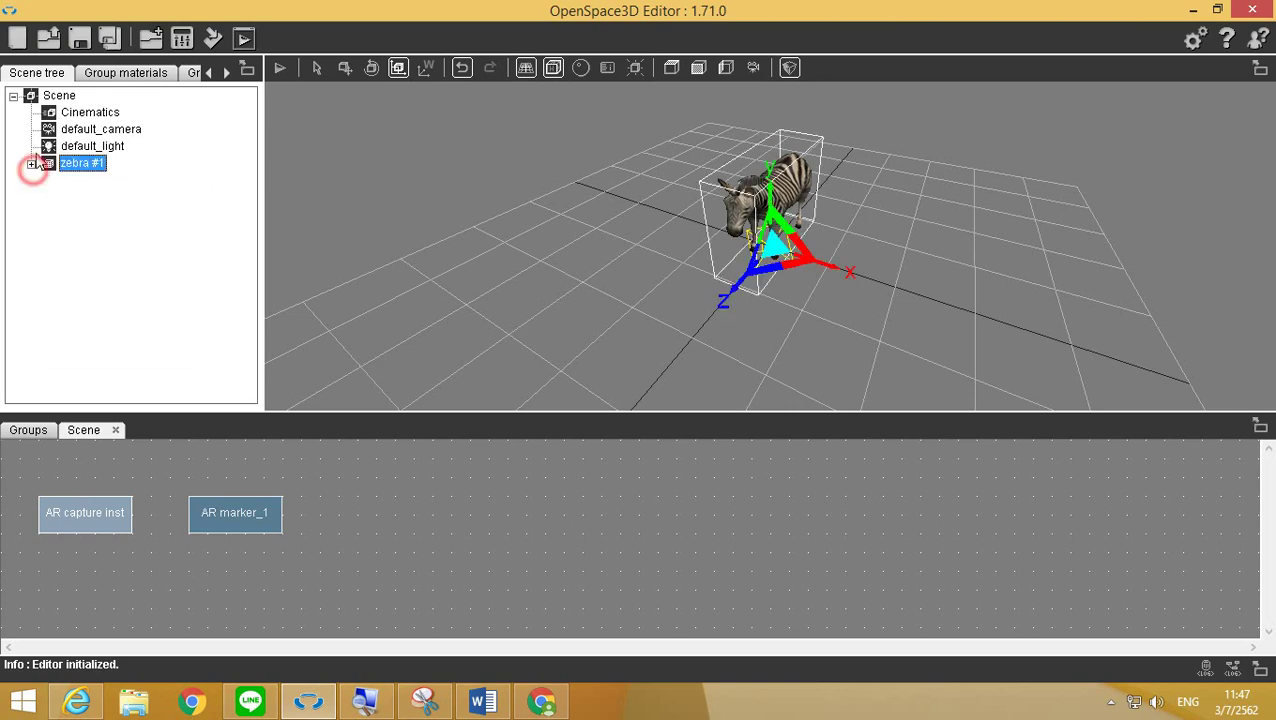
Start another import into the Scene node with the Standard file formats option.
click(53, 96)
right_click(55, 98)
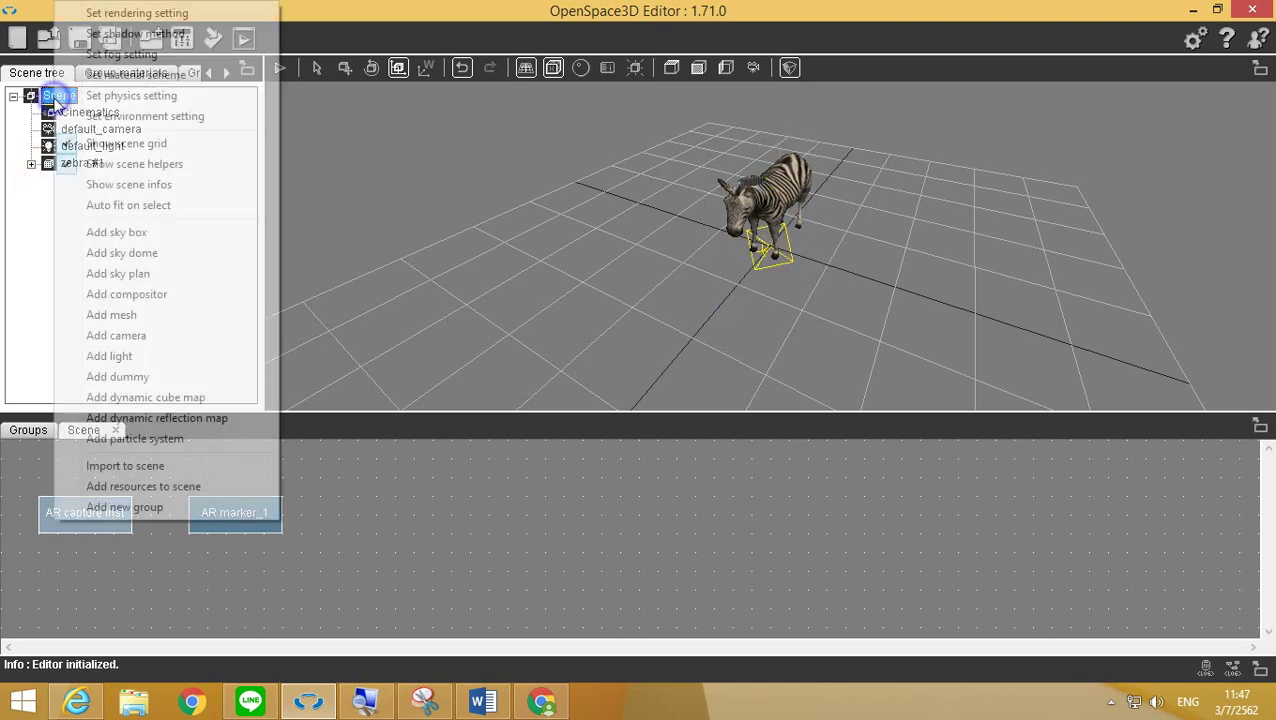
click(176, 467)
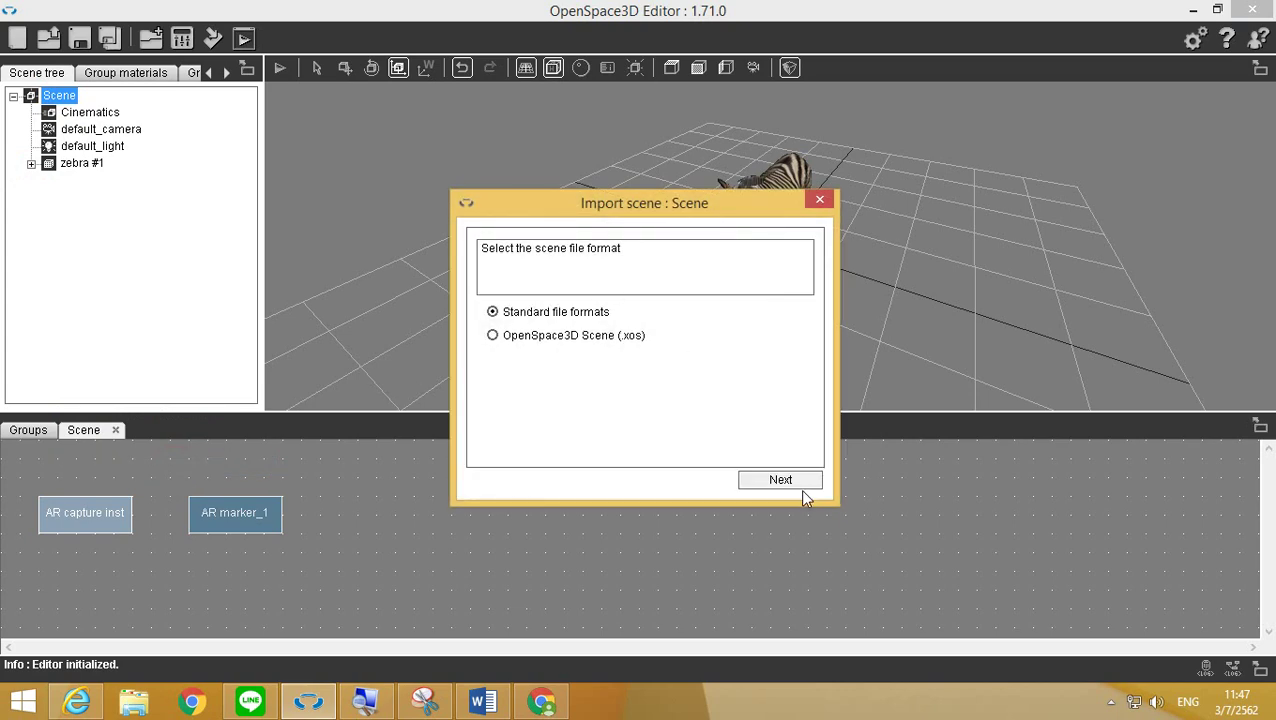
click(797, 479)
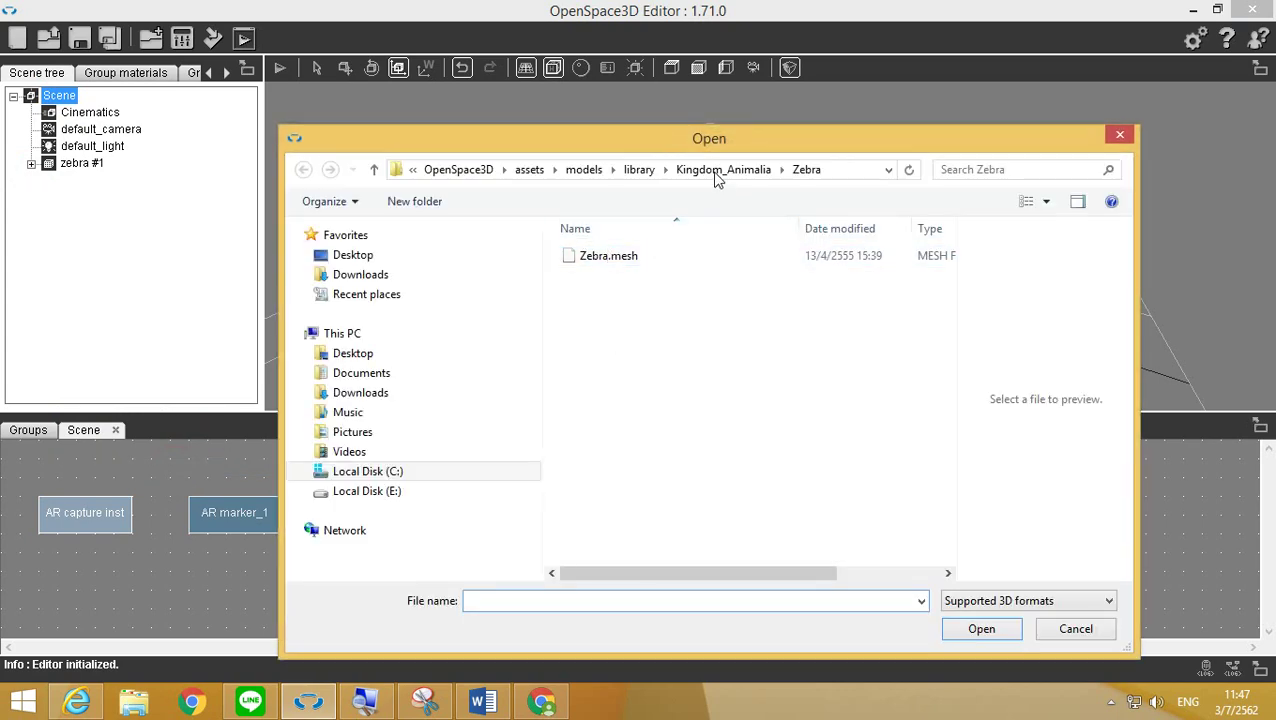
Import prim_plane.mesh from the assets/primitives folder, keeping assets/primitives/ as its resource directory.
click(530, 170)
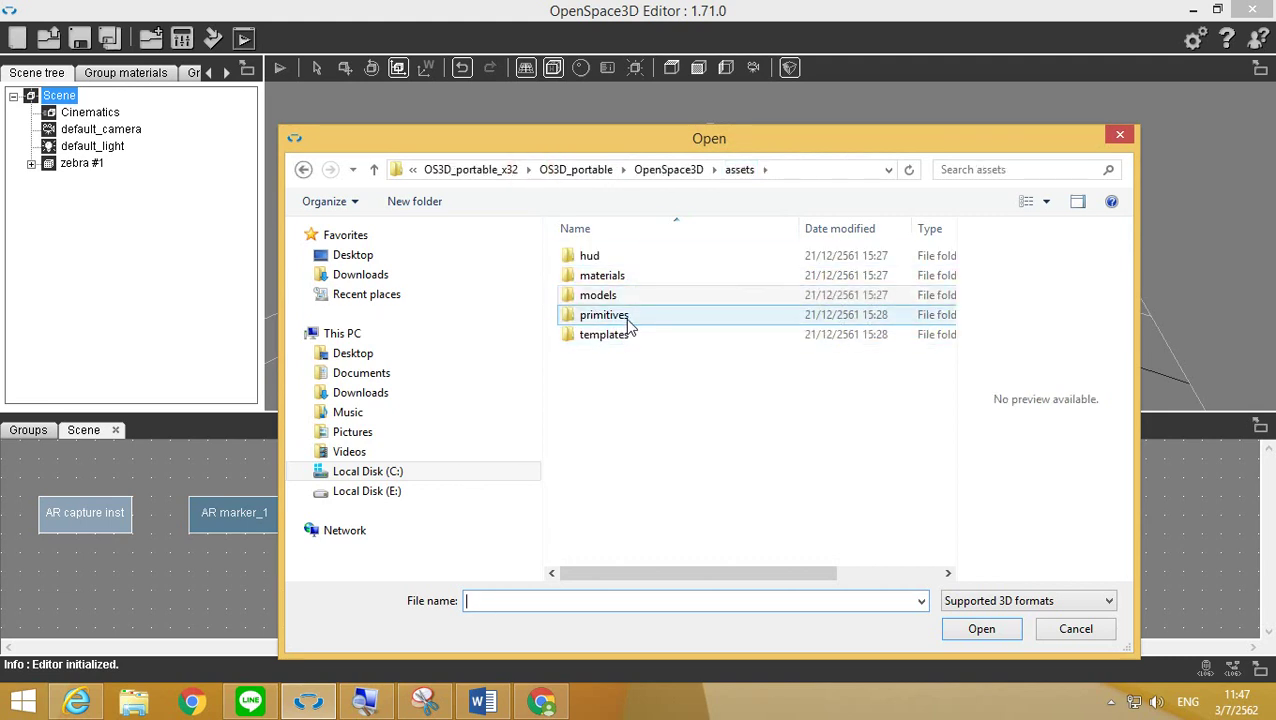
double_click(612, 315)
click(643, 315)
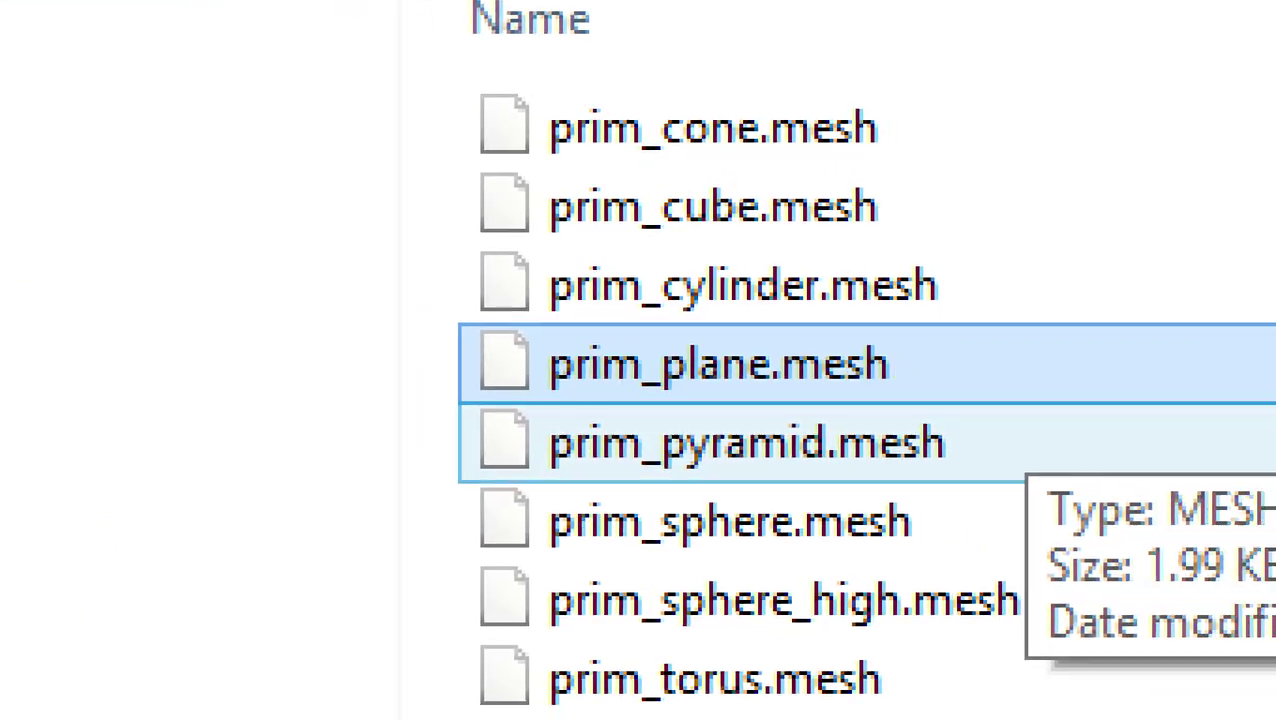
mouse_move(350, 362)
mouse_down()
mouse_move(432, 385)
mouse_move(630, 408)
mouse_move(810, 408)
mouse_move(883, 310)
mouse_move(399, 293)
mouse_up()
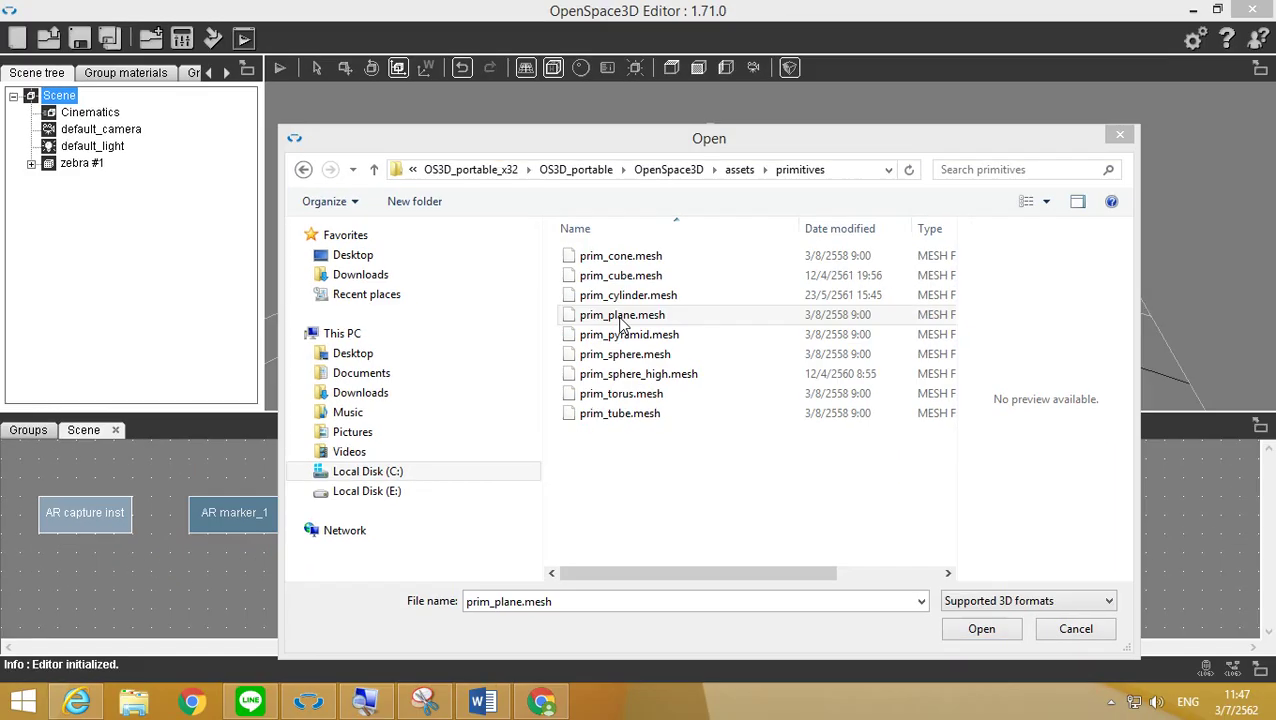
click(800, 358)
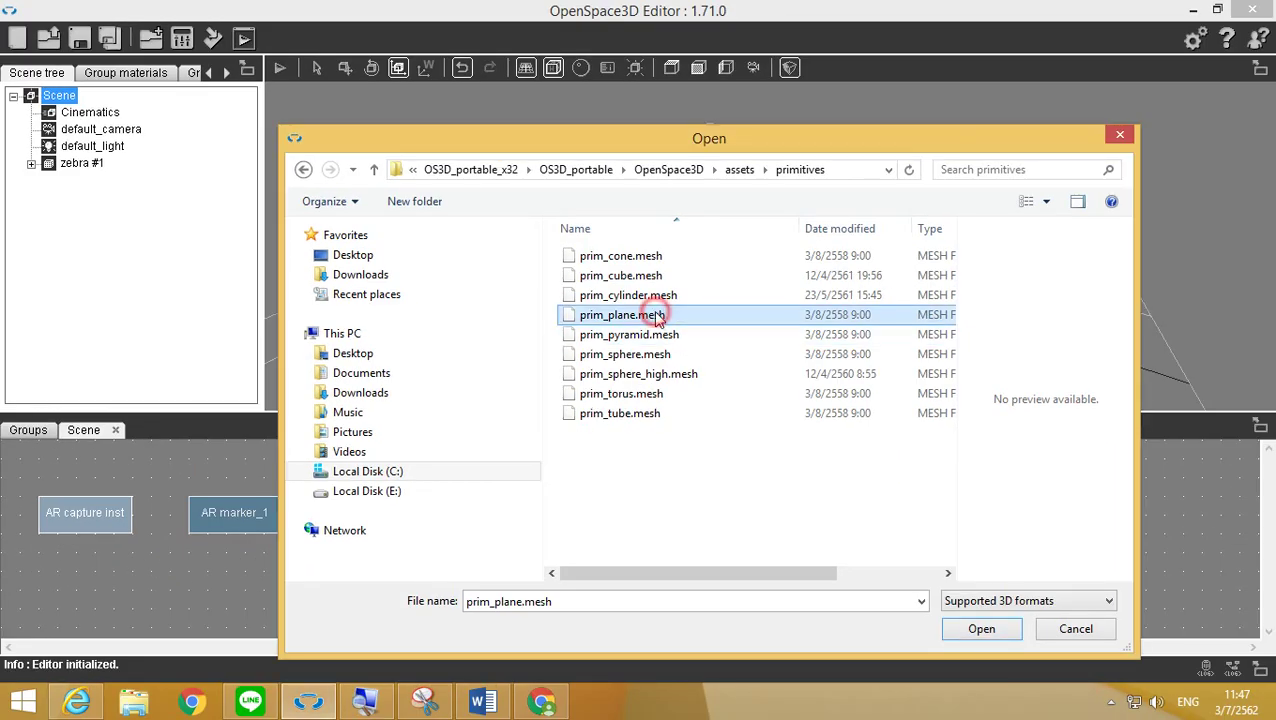
click(965, 631)
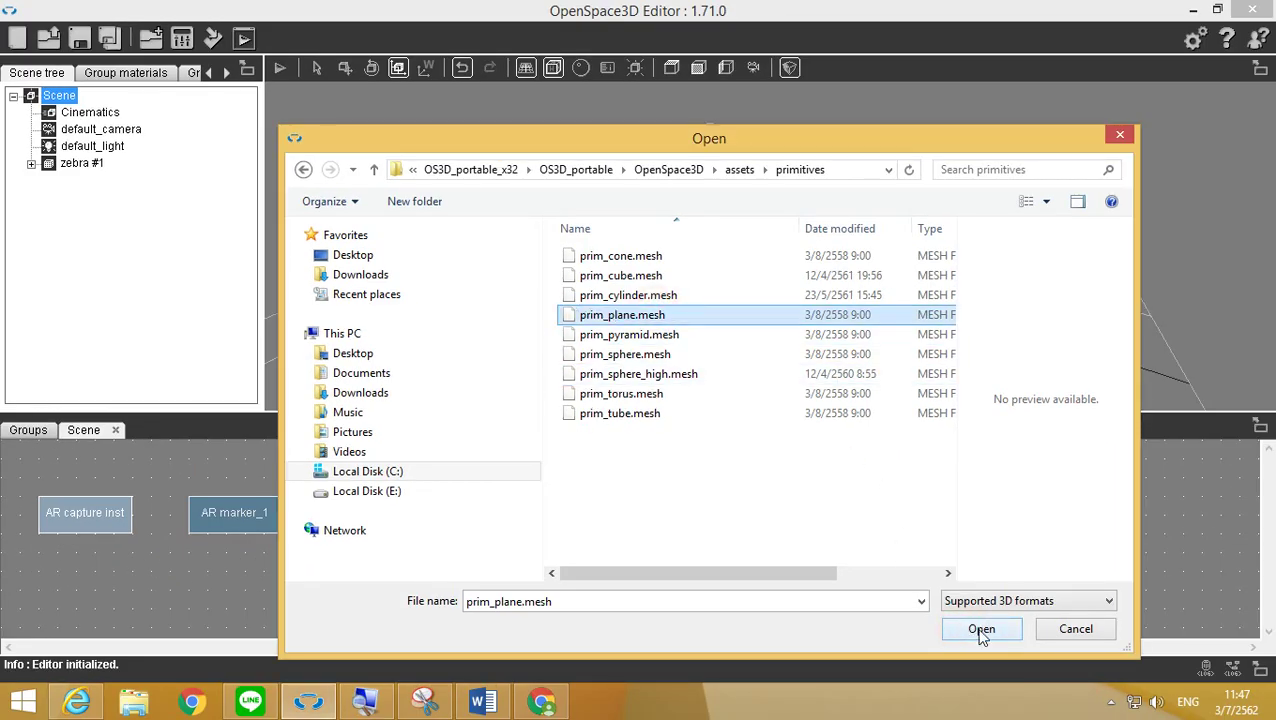
click(981, 630)
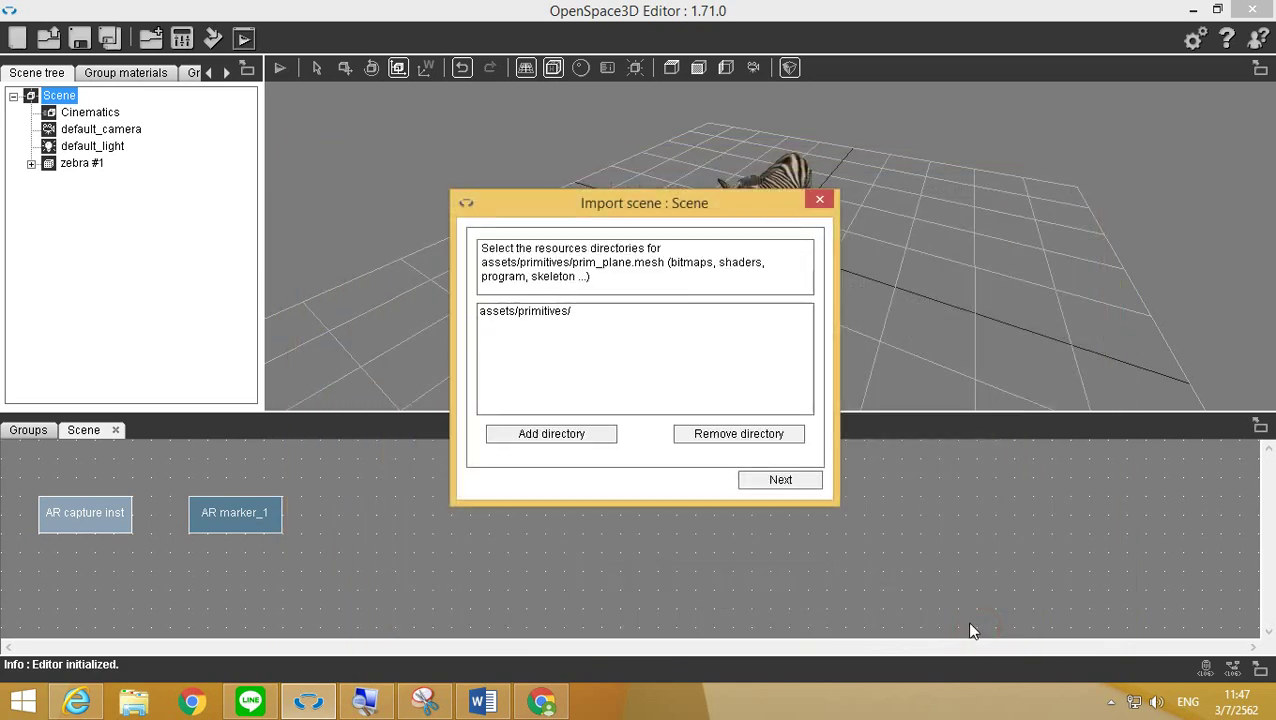
click(782, 481)
click(783, 478)
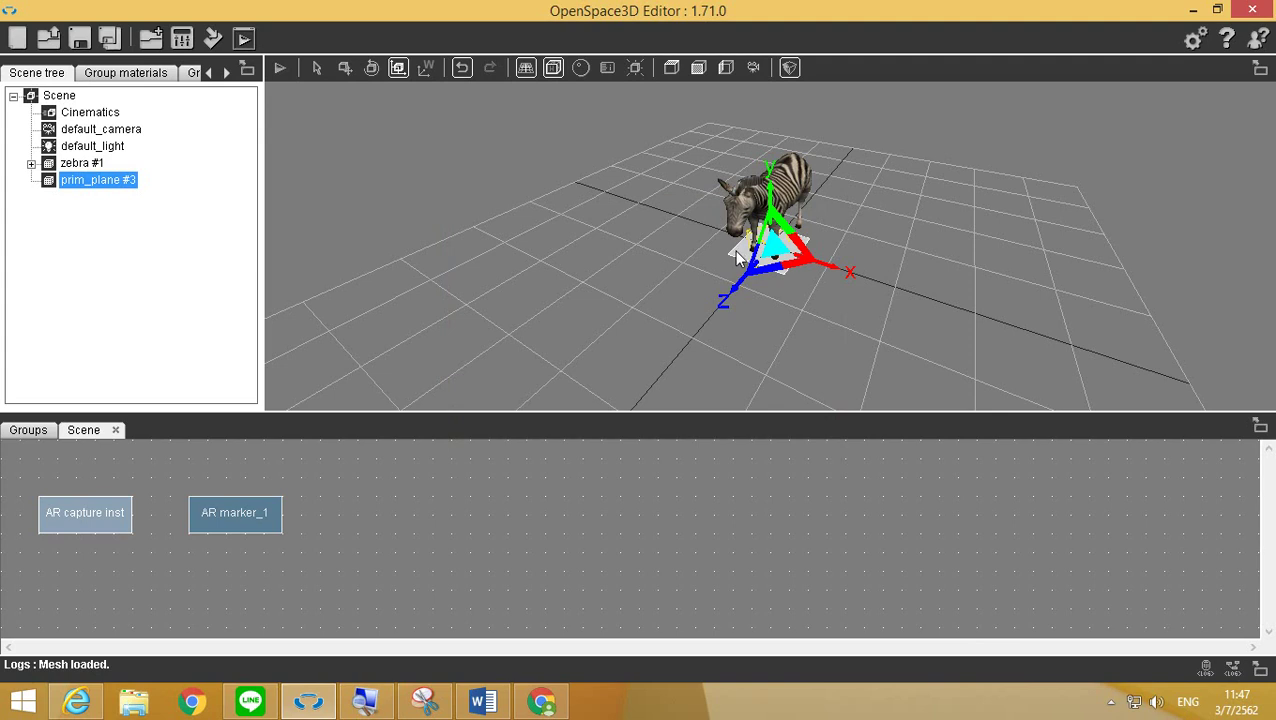
Scale the imported prim_plane mesh uniformly with a ratio of 300%.
right_click(123, 191)
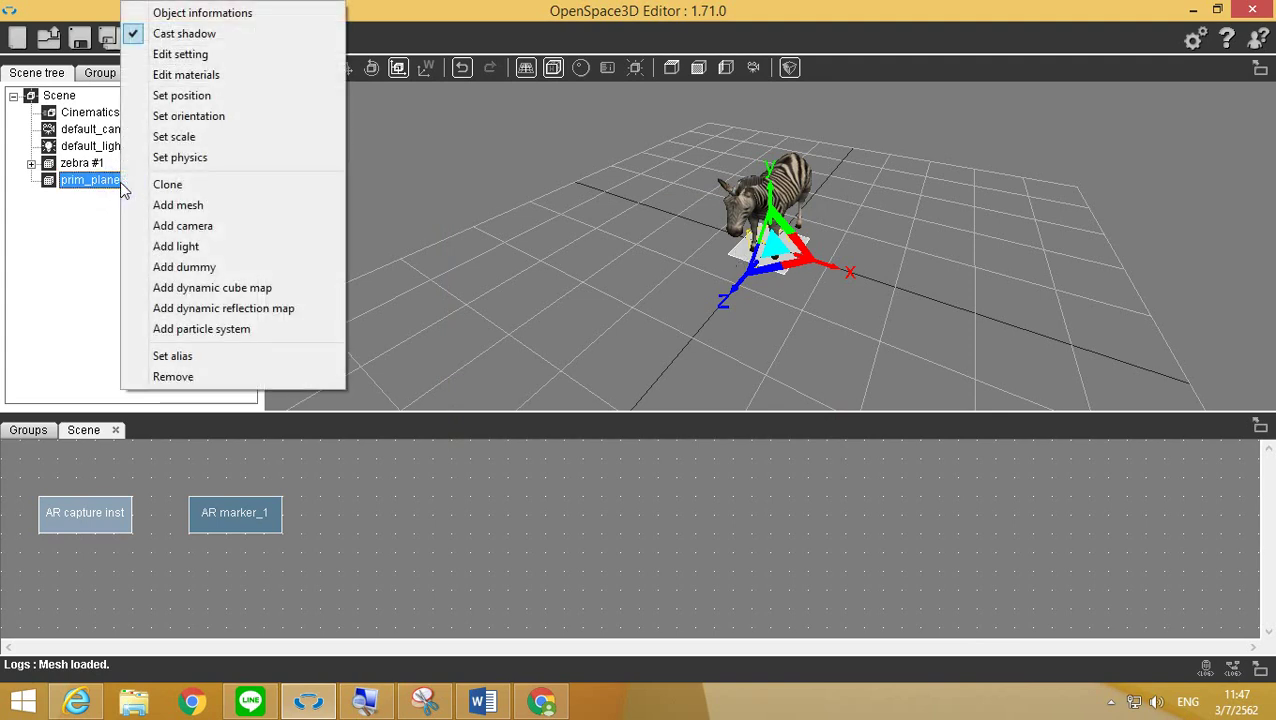
click(203, 140)
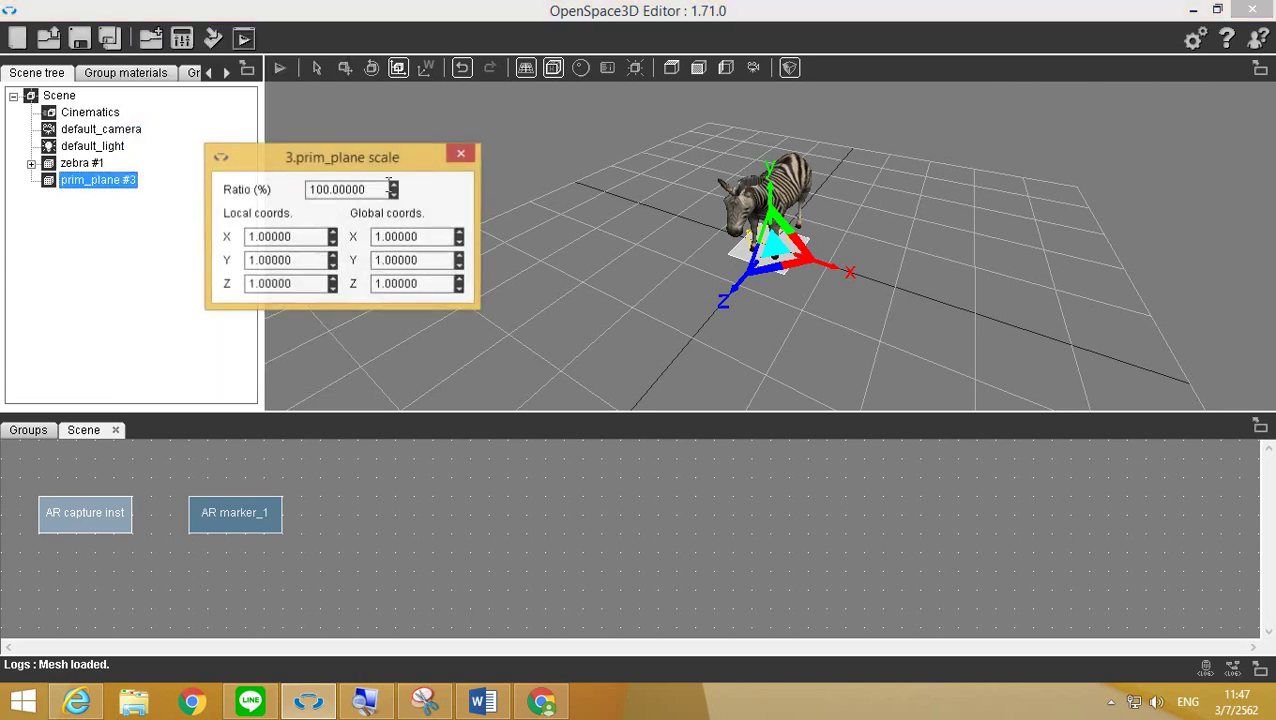
click(374, 188)
double_click(349, 189)
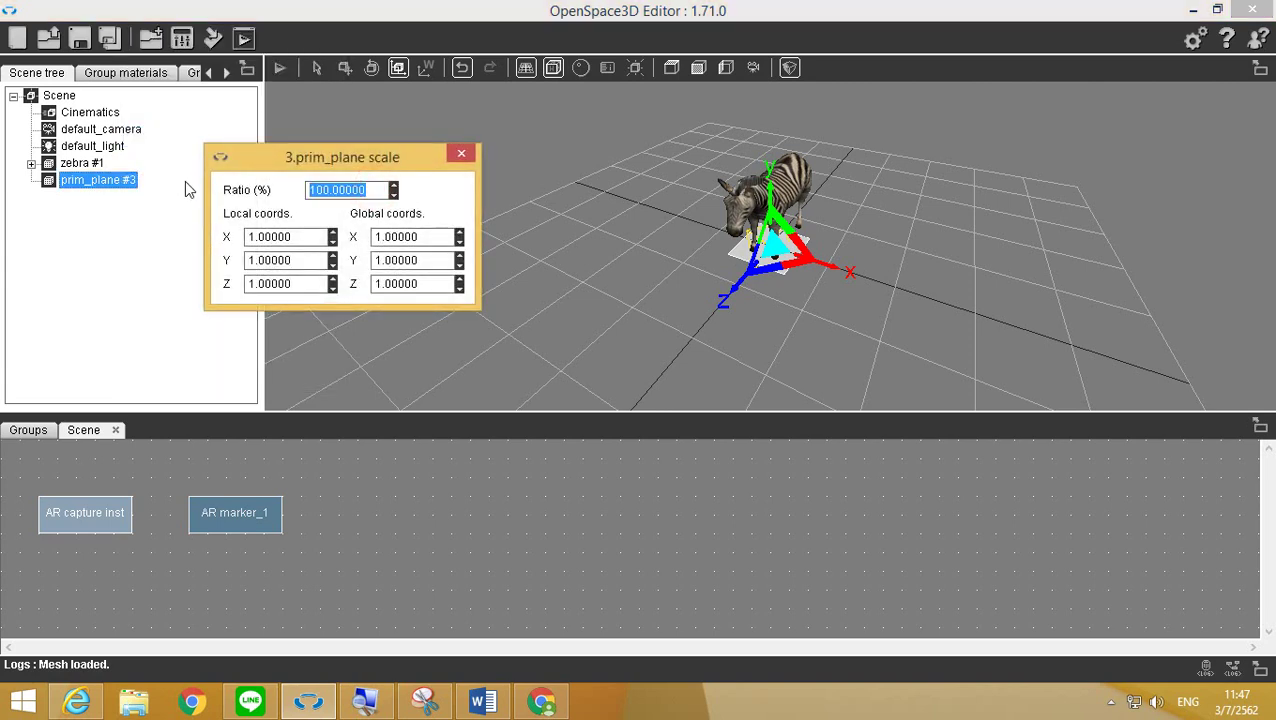
text(300)
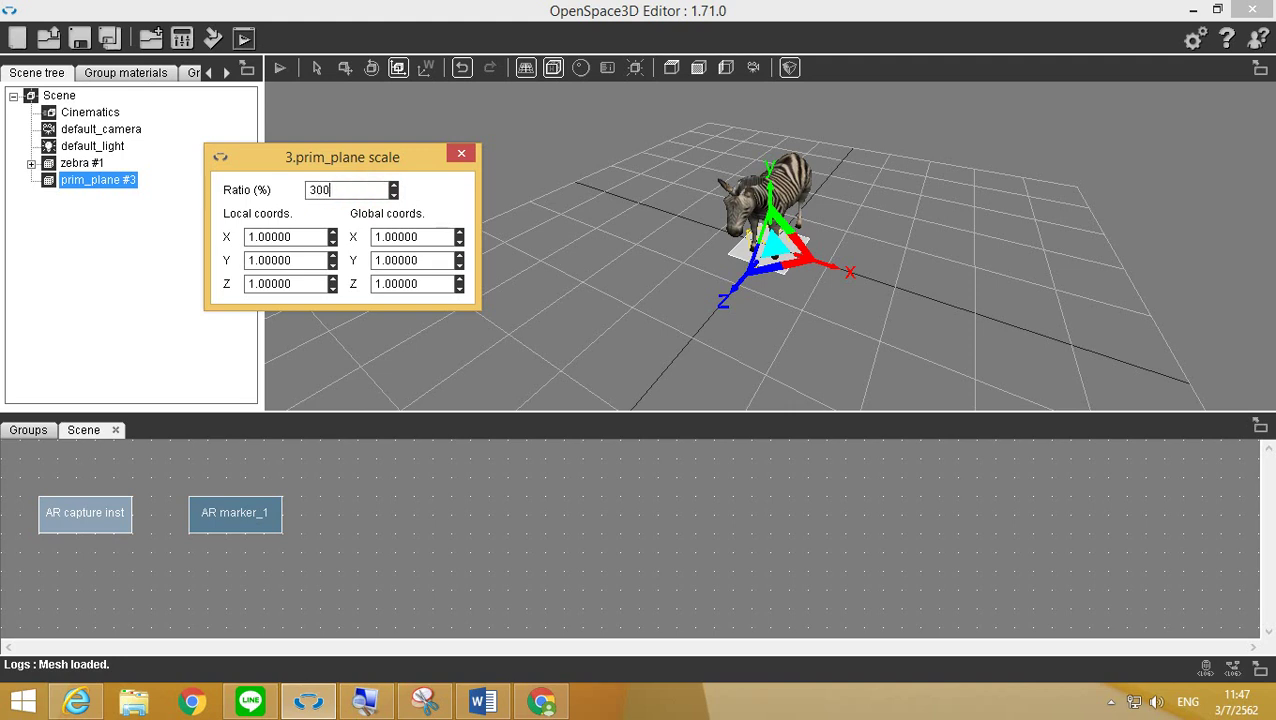
key(Return)
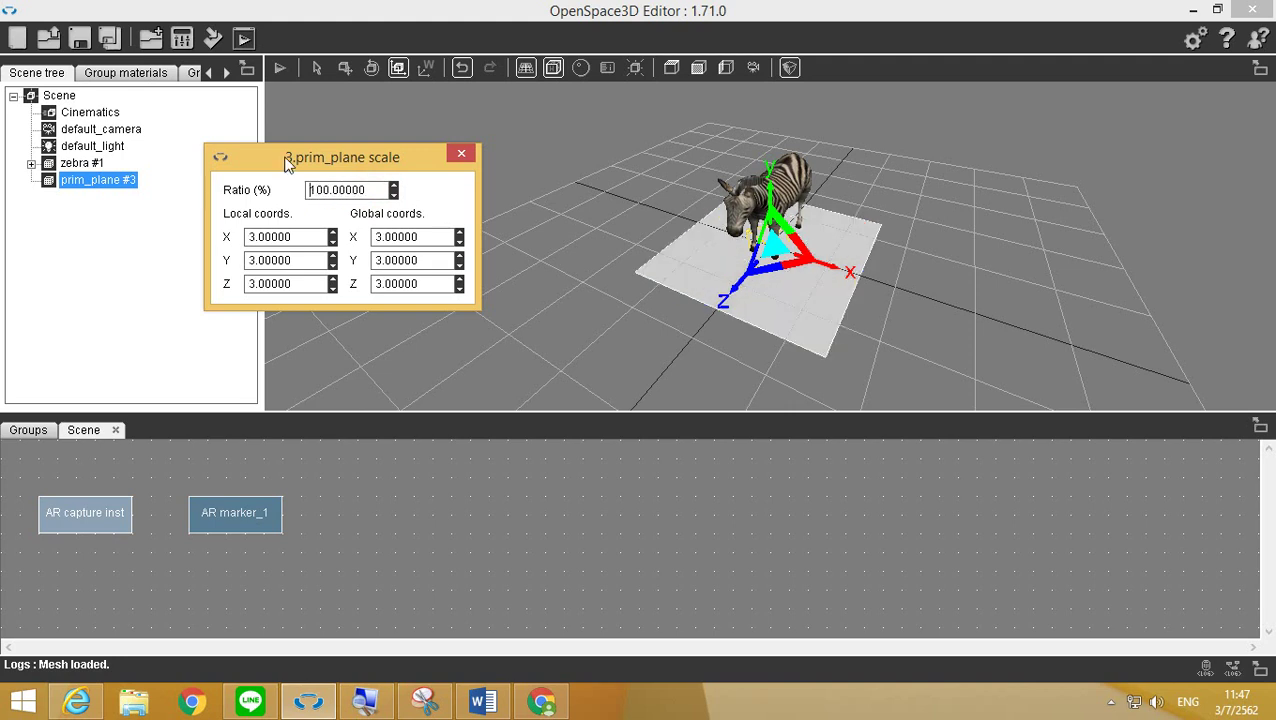
click(461, 155)
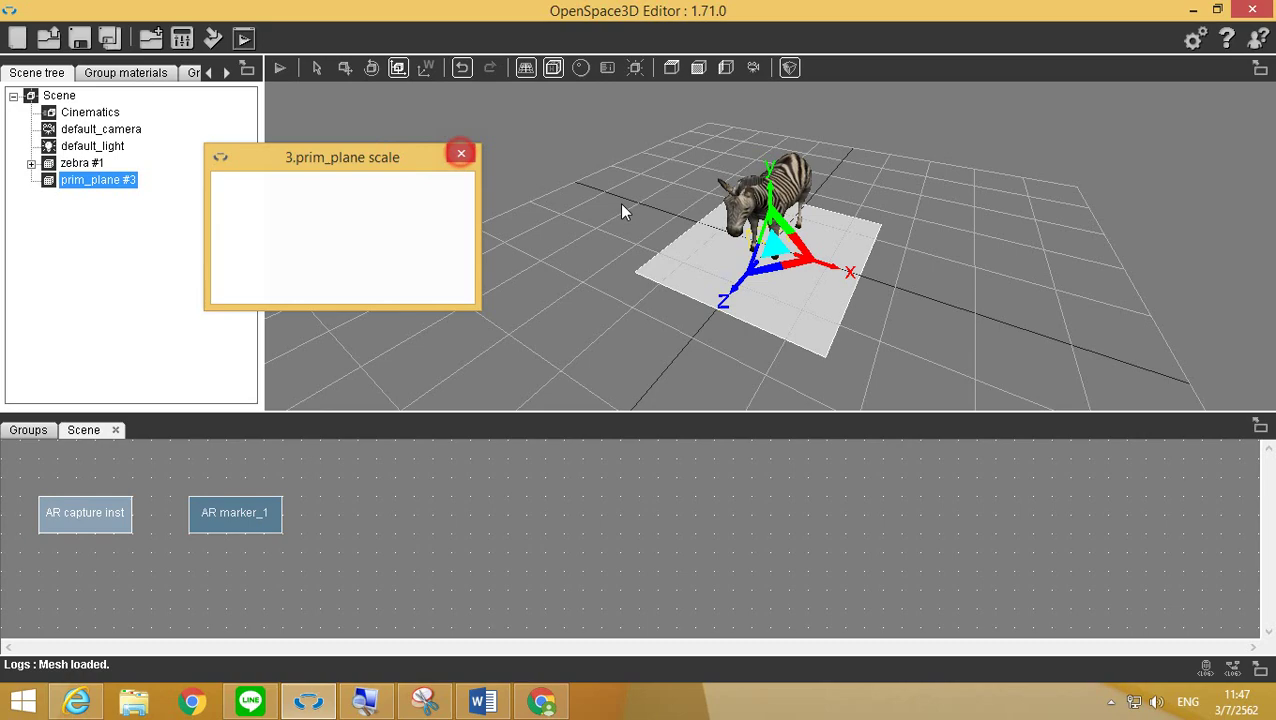
Enlarge the prim_plane #3 mesh uniformly by a further scale ratio of 120%.
mouse_move(963, 249)
middle_down()
mouse_move(746, 299)
mouse_move(684, 246)
mouse_move(994, 276)
mouse_move(922, 191)
mouse_move(974, 239)
middle_up()
click(974, 239)
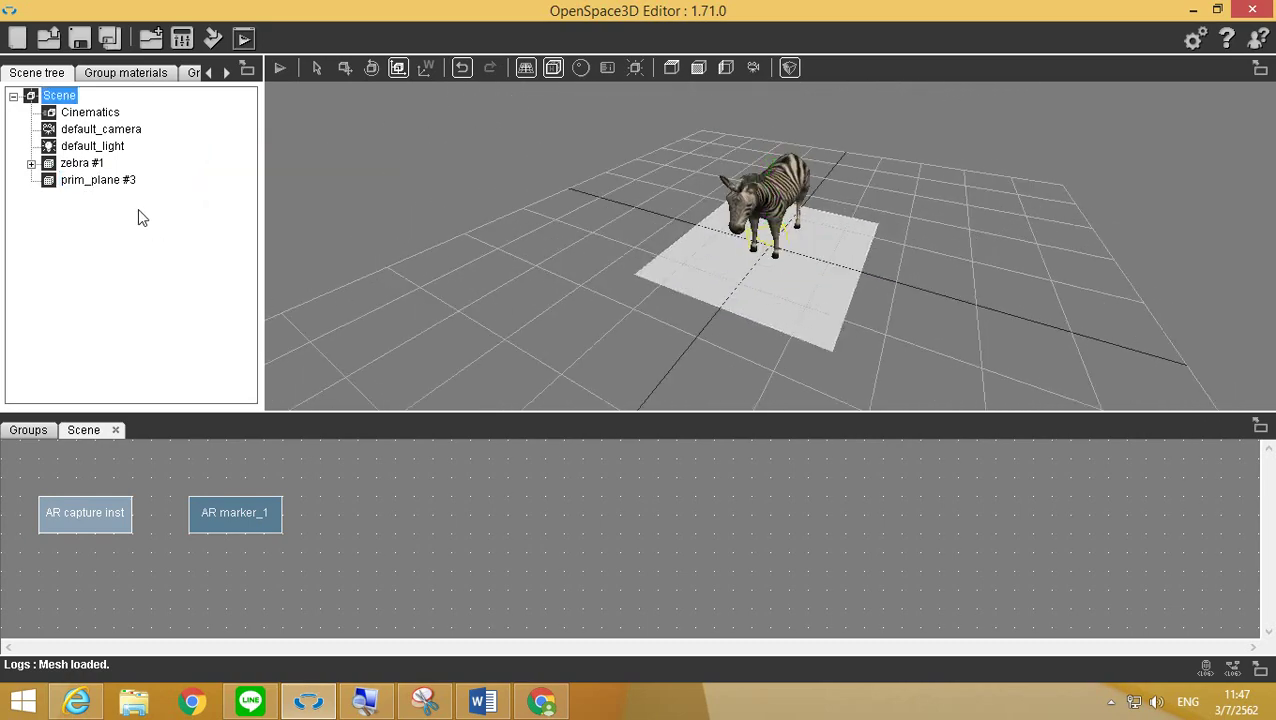
click(117, 182)
right_click(128, 186)
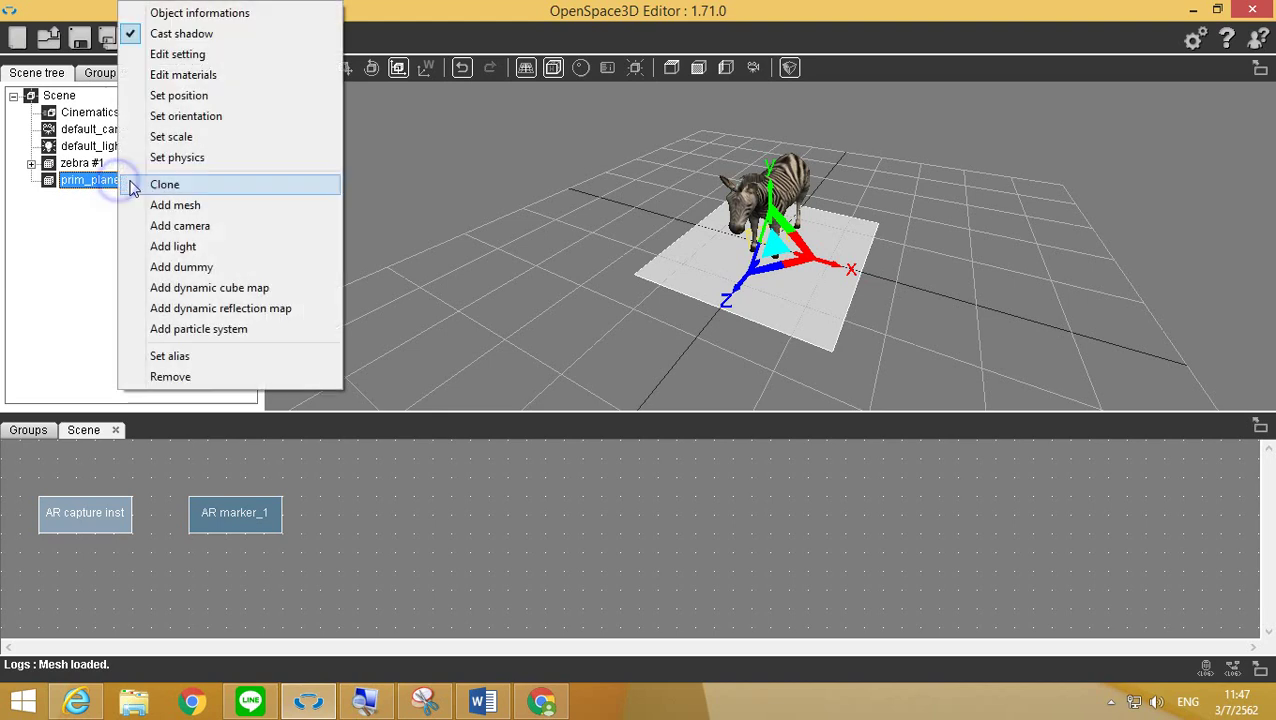
click(168, 135)
double_click(348, 183)
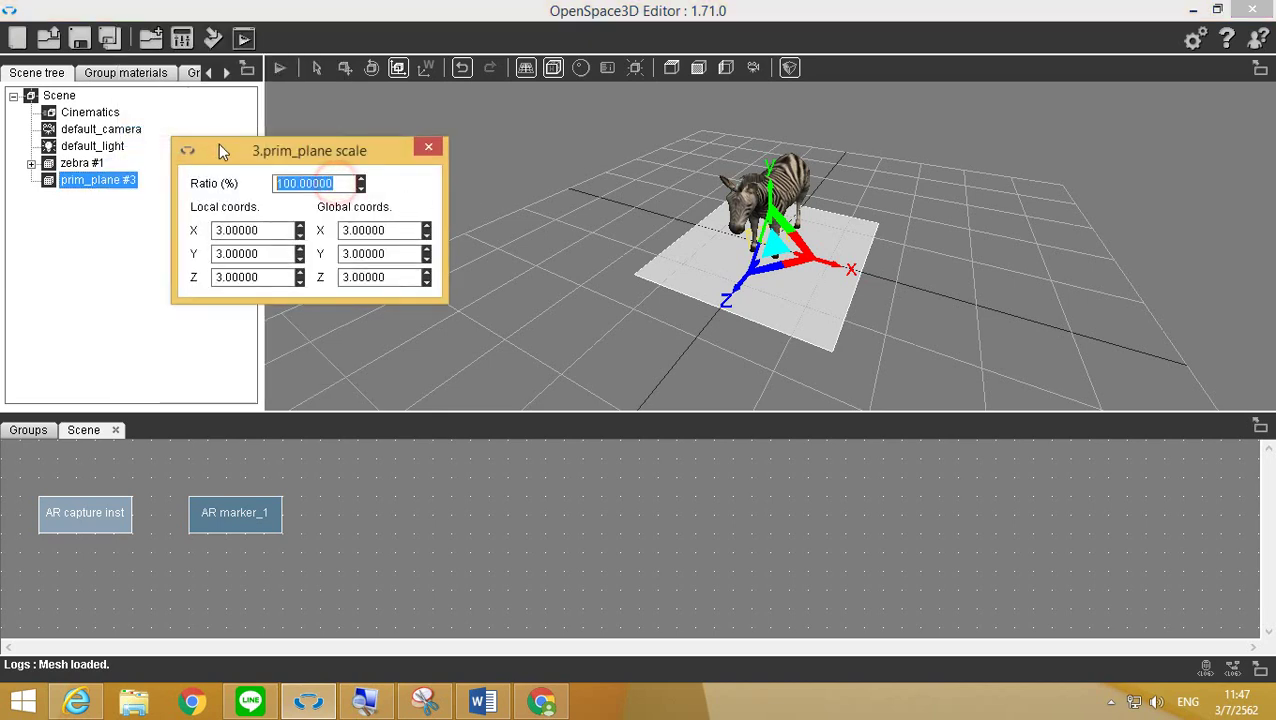
text(120)
key(Return)
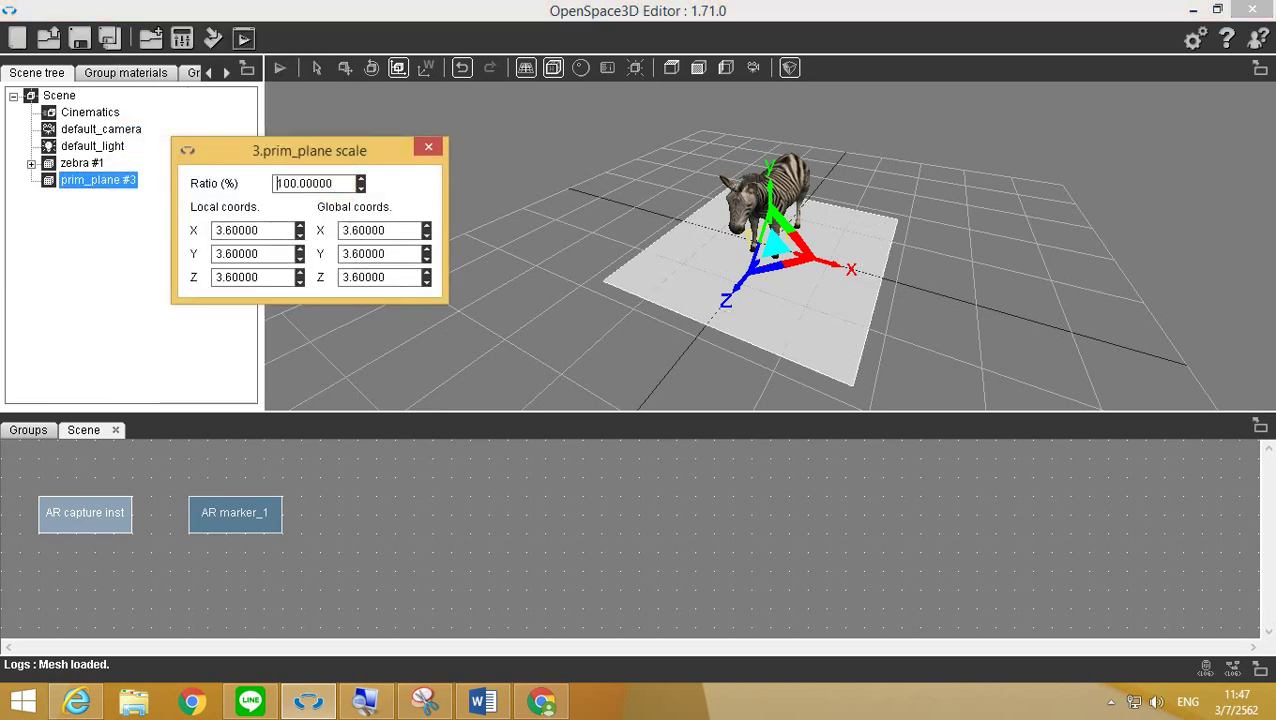
click(428, 147)
Set the scene's shadow preset method to presetPSSM and inspect the zebra's shadow on the plane.
drag(1054, 242, 587, 287)
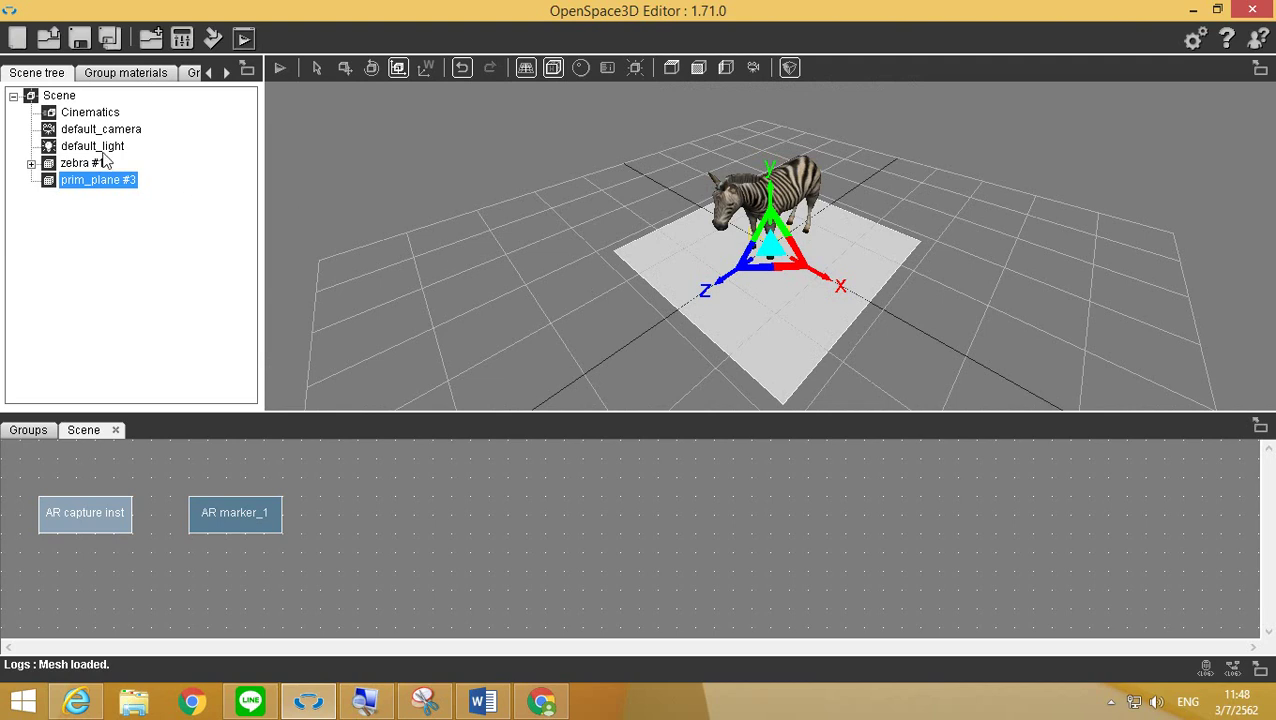
click(11, 95)
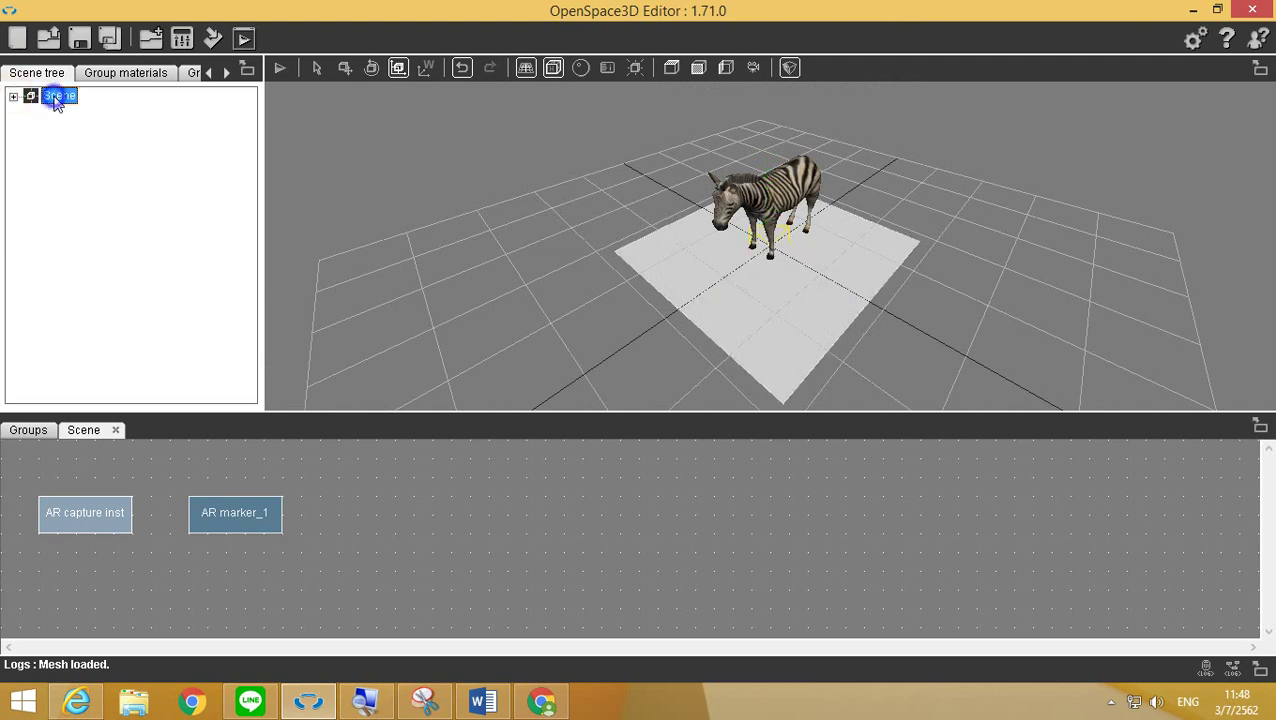
right_click(56, 95)
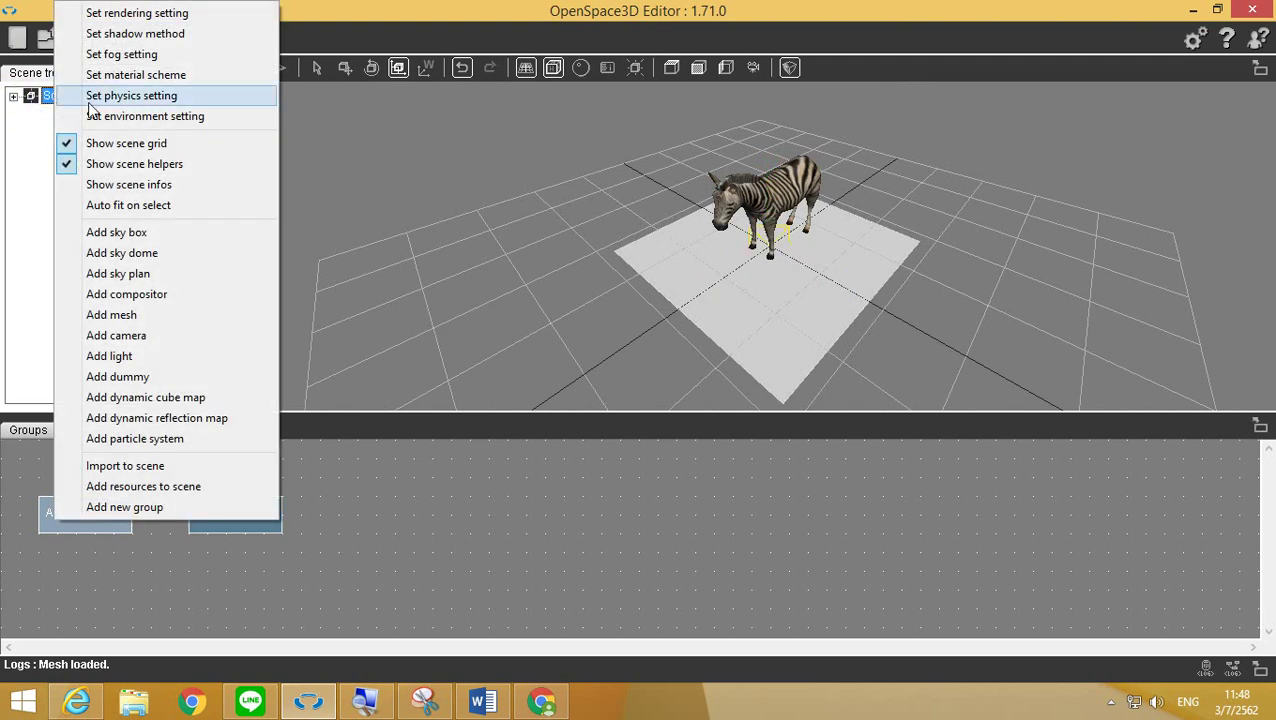
click(150, 35)
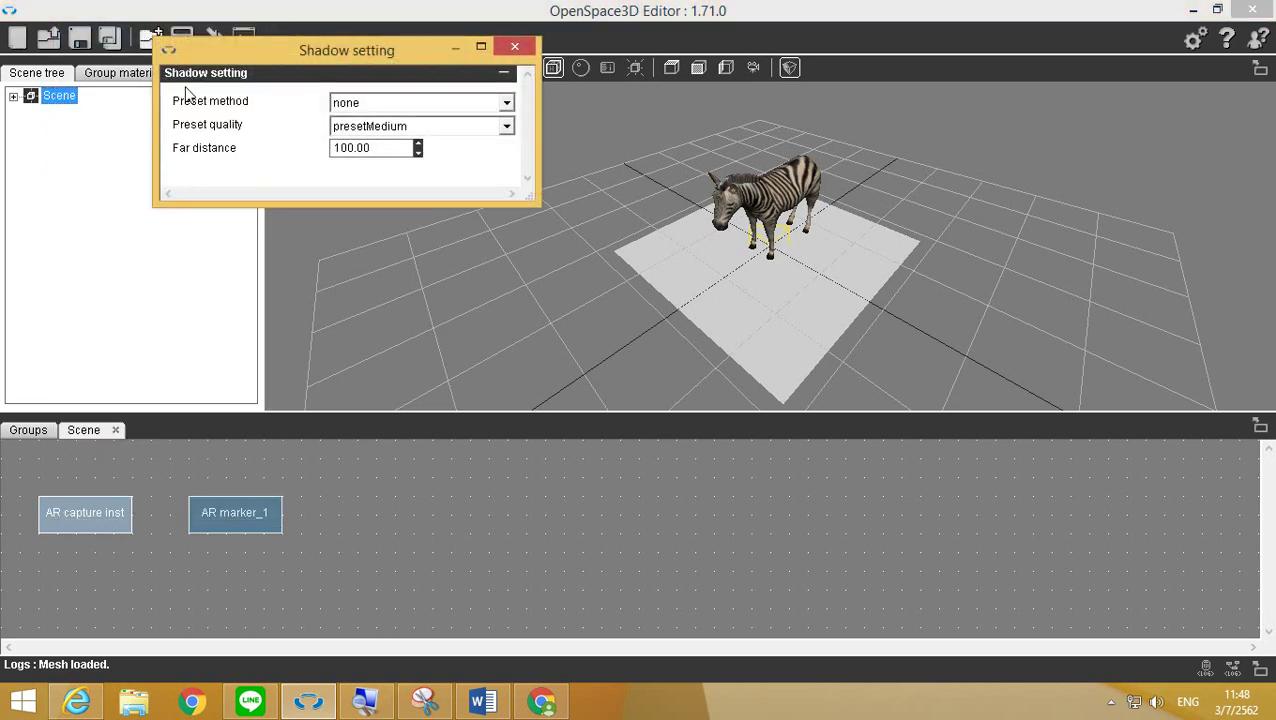
click(505, 105)
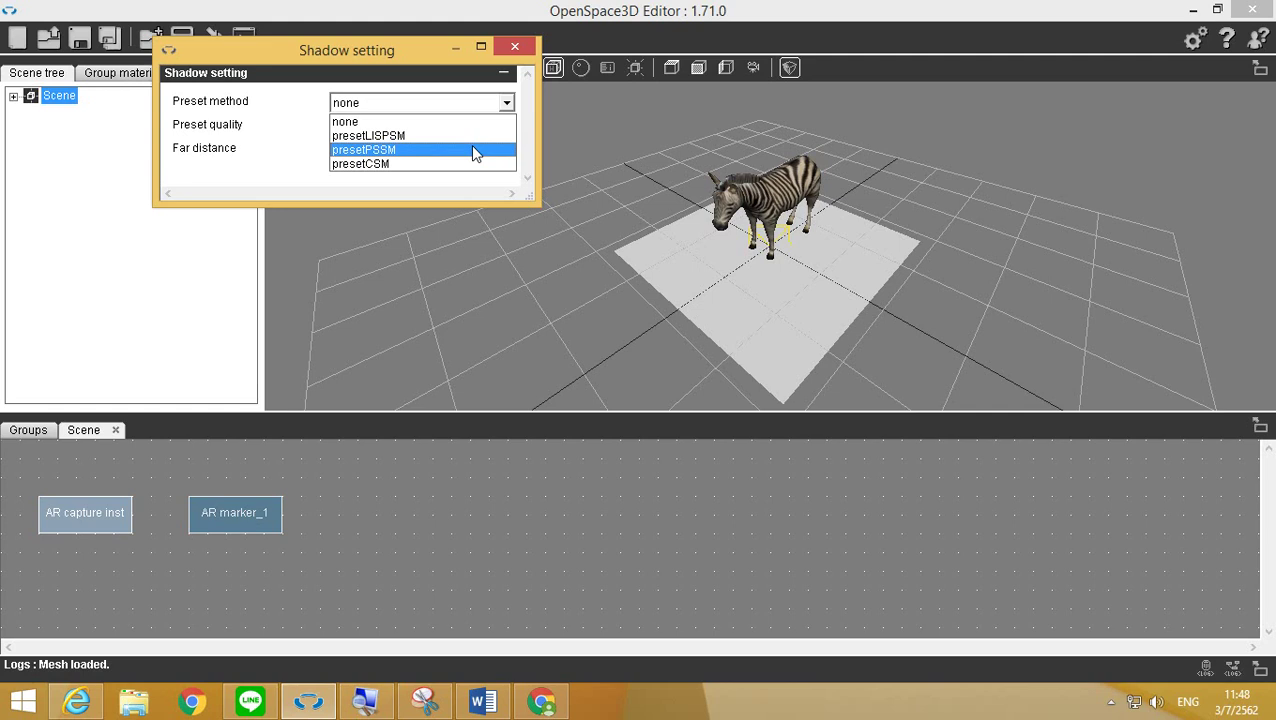
click(474, 150)
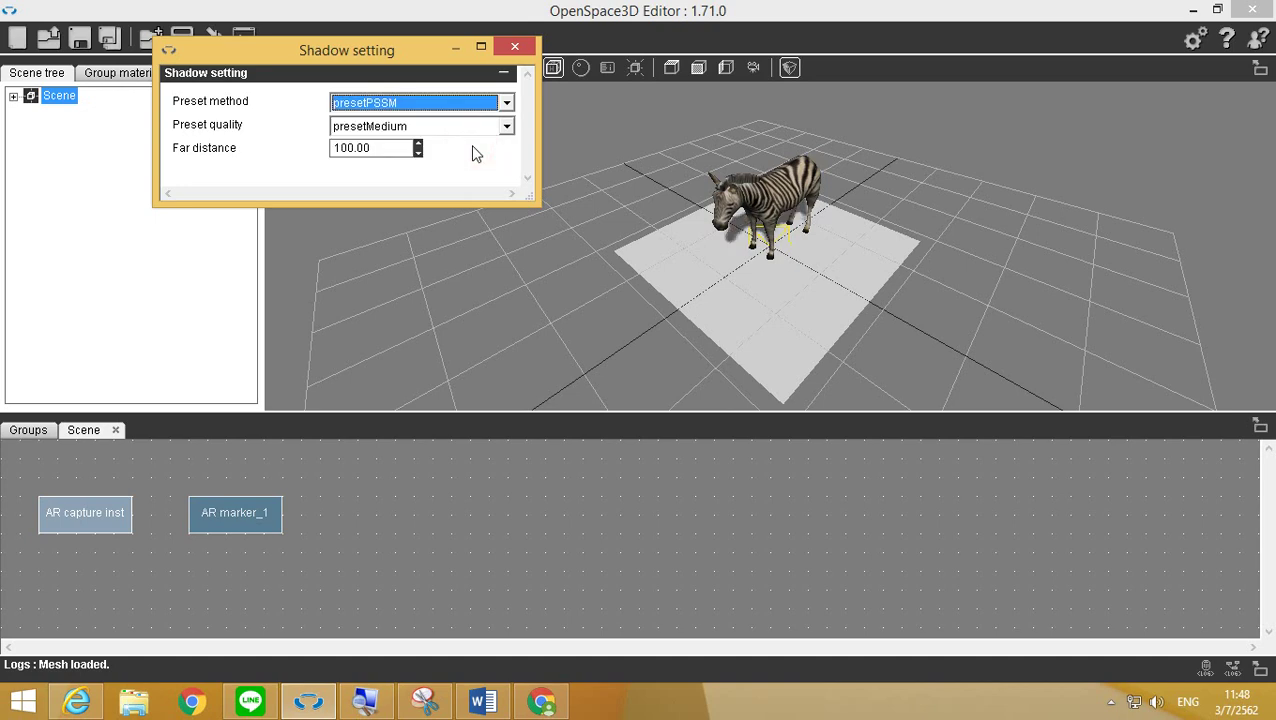
drag(726, 298, 884, 293)
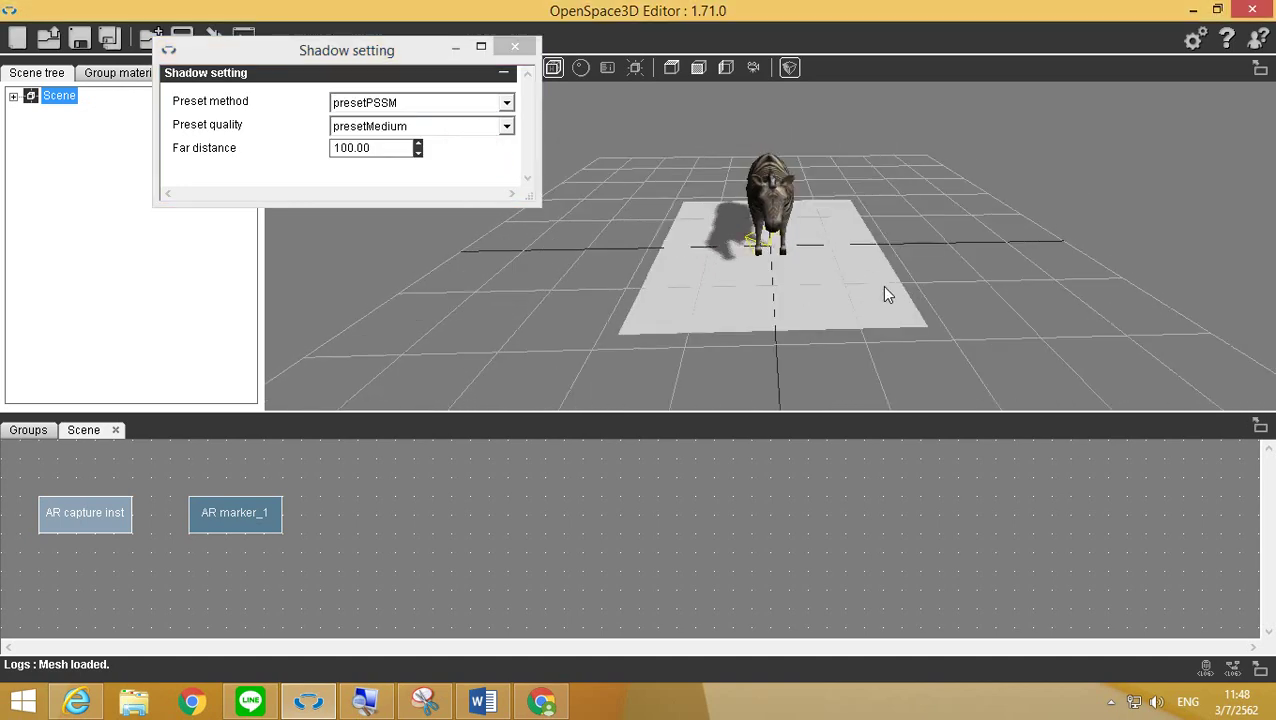
Try the presetLow and presetHigh shadow qualities, return the preset quality to presetMedium and close the shadow settings.
click(507, 127)
click(456, 153)
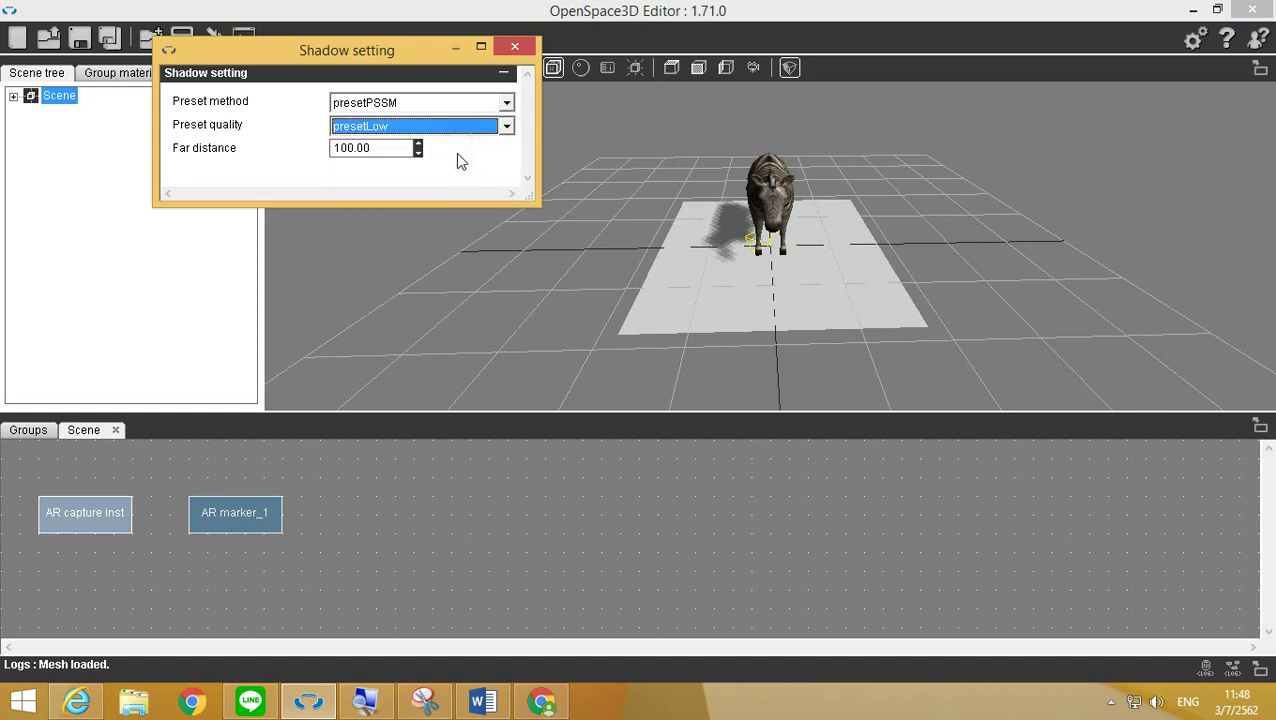
click(507, 127)
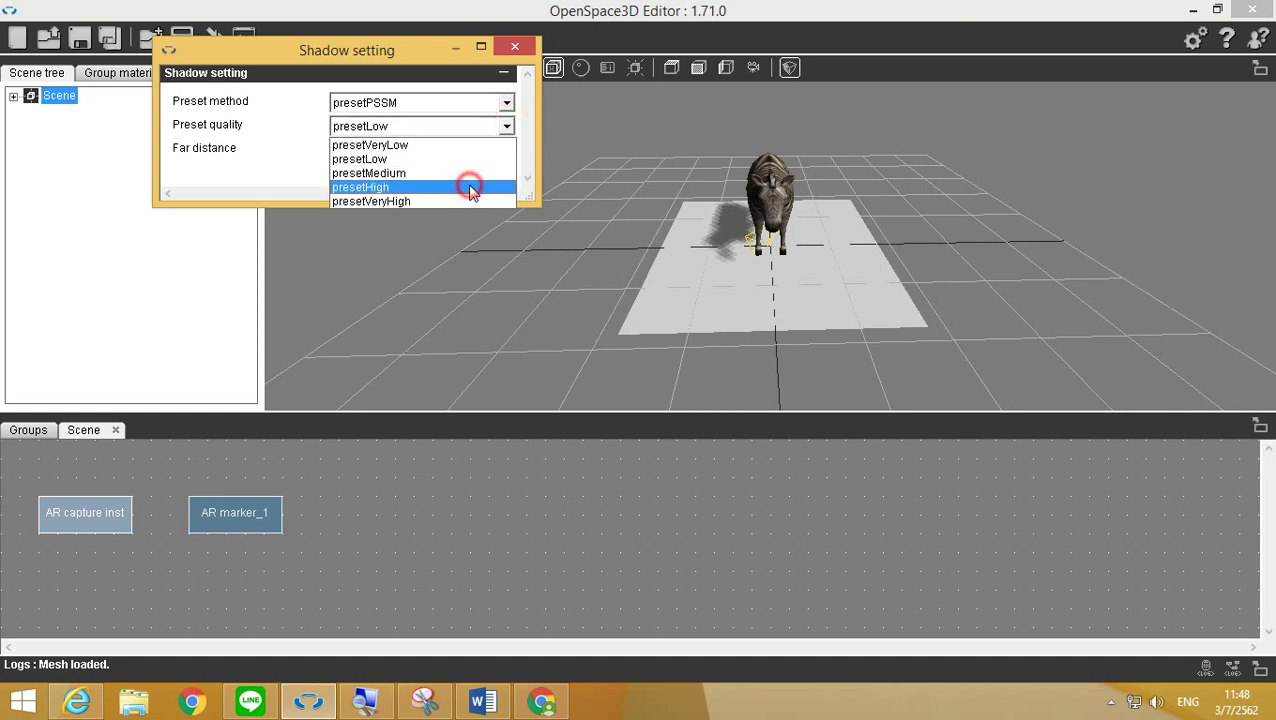
click(471, 186)
click(507, 127)
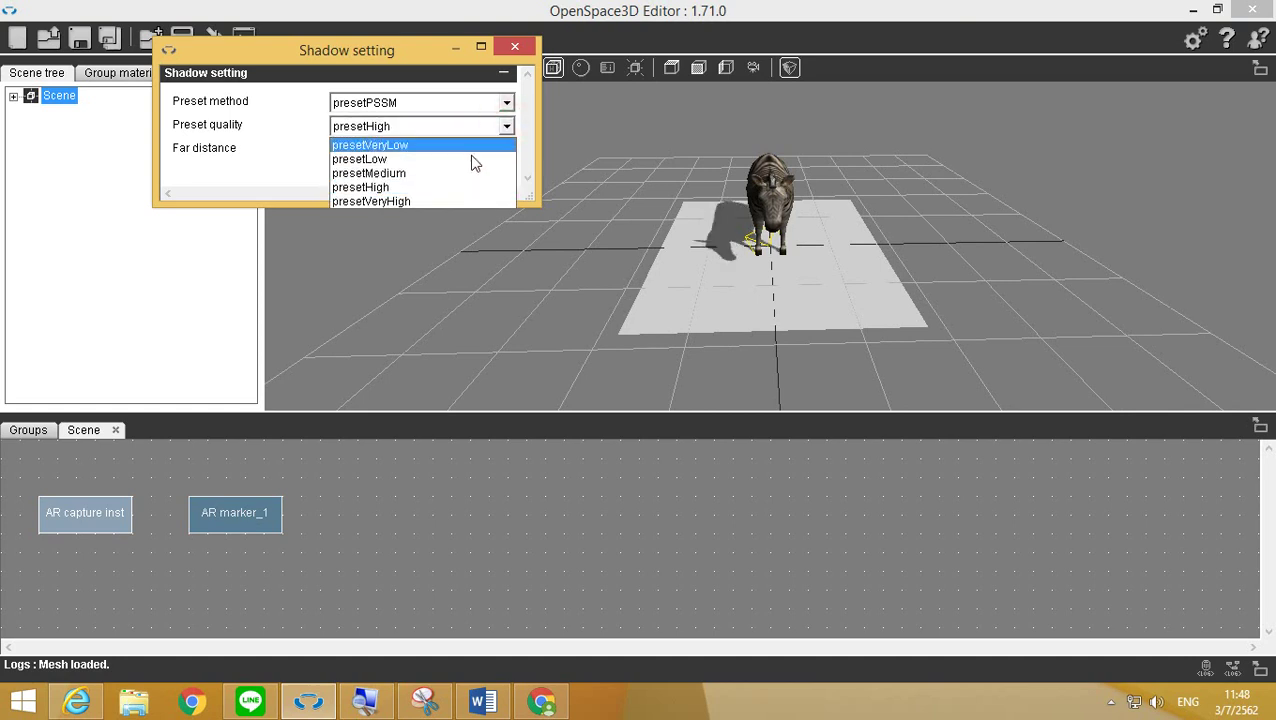
click(467, 175)
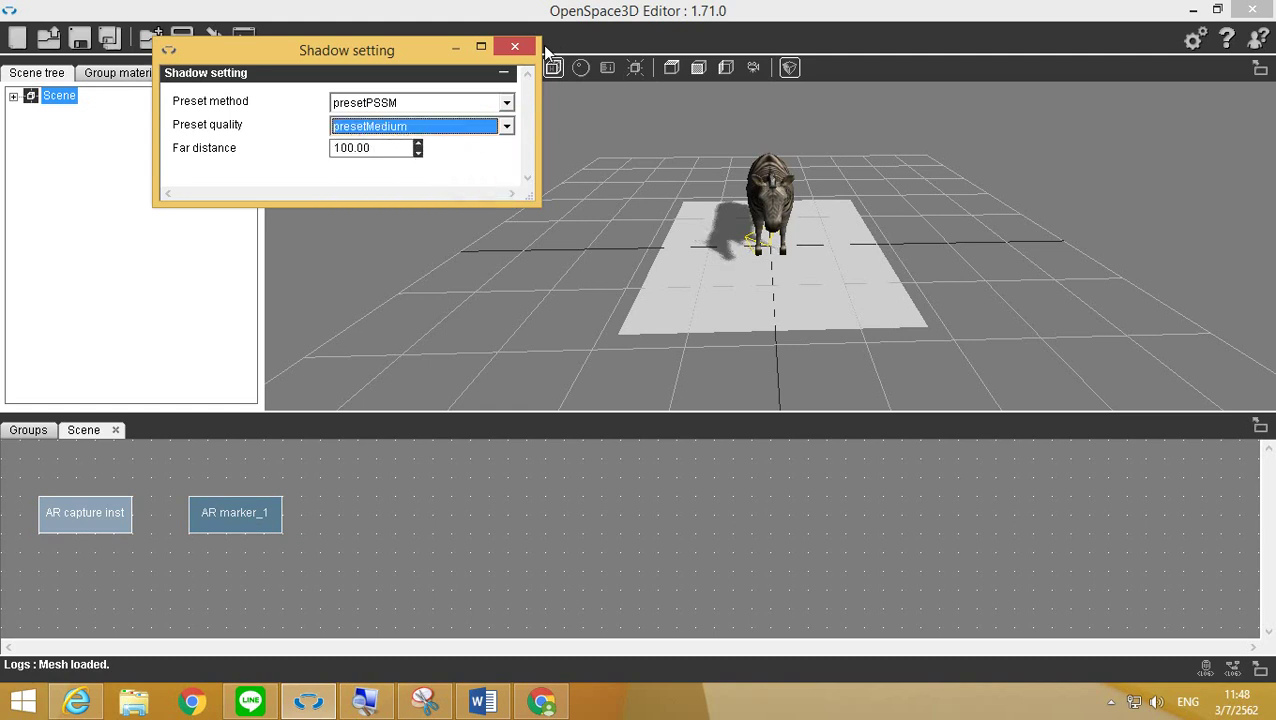
click(515, 48)
Play the AR scene to check the zebra's shadow over the camera image, and return to editing.
click(281, 69)
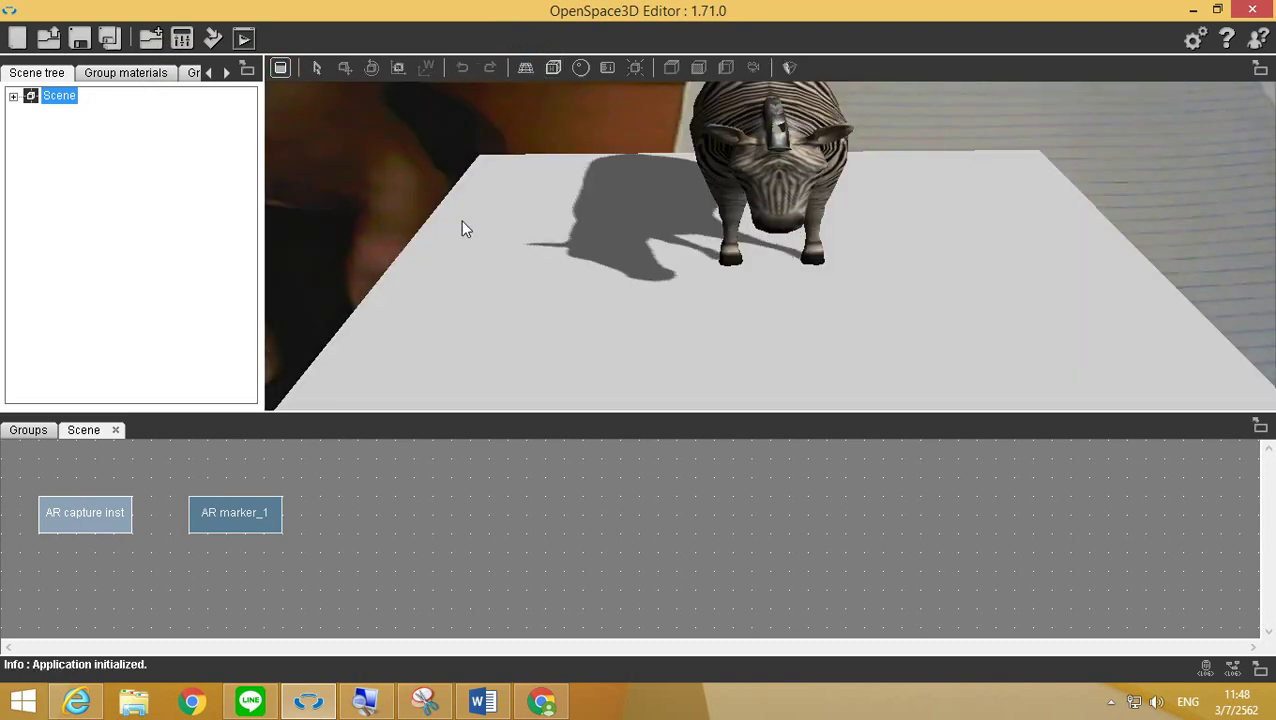
click(986, 251)
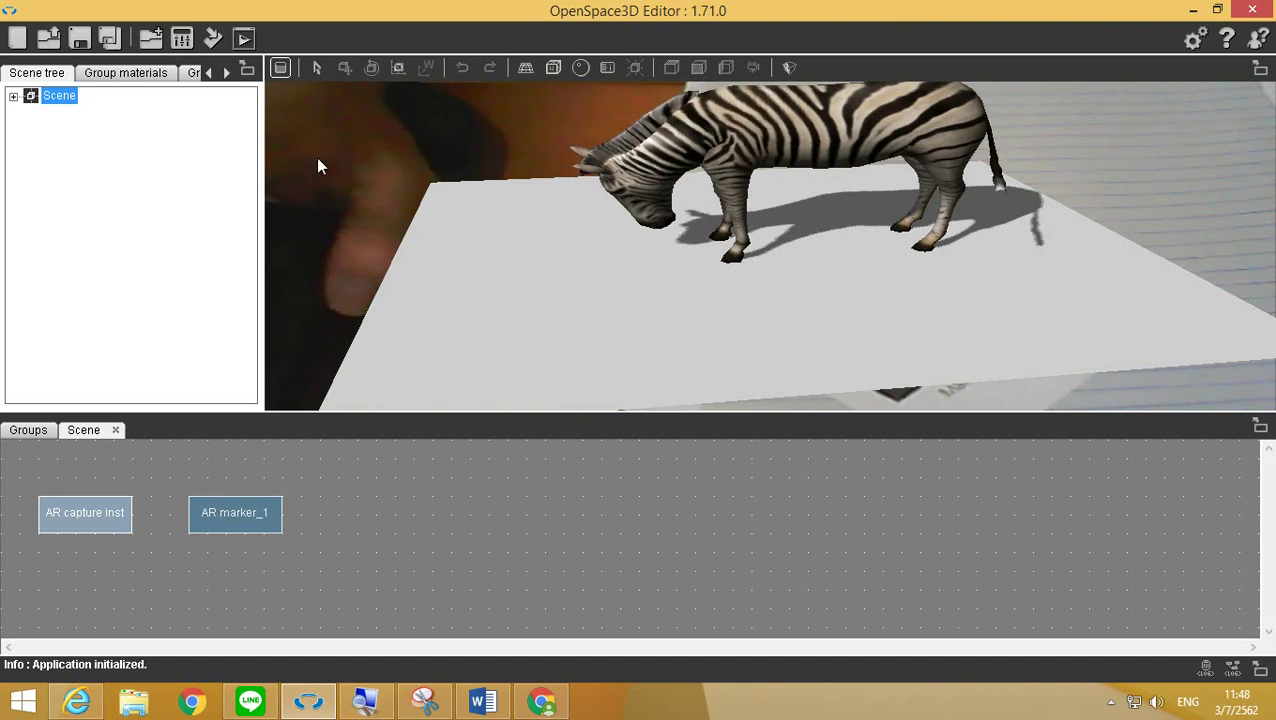
click(281, 68)
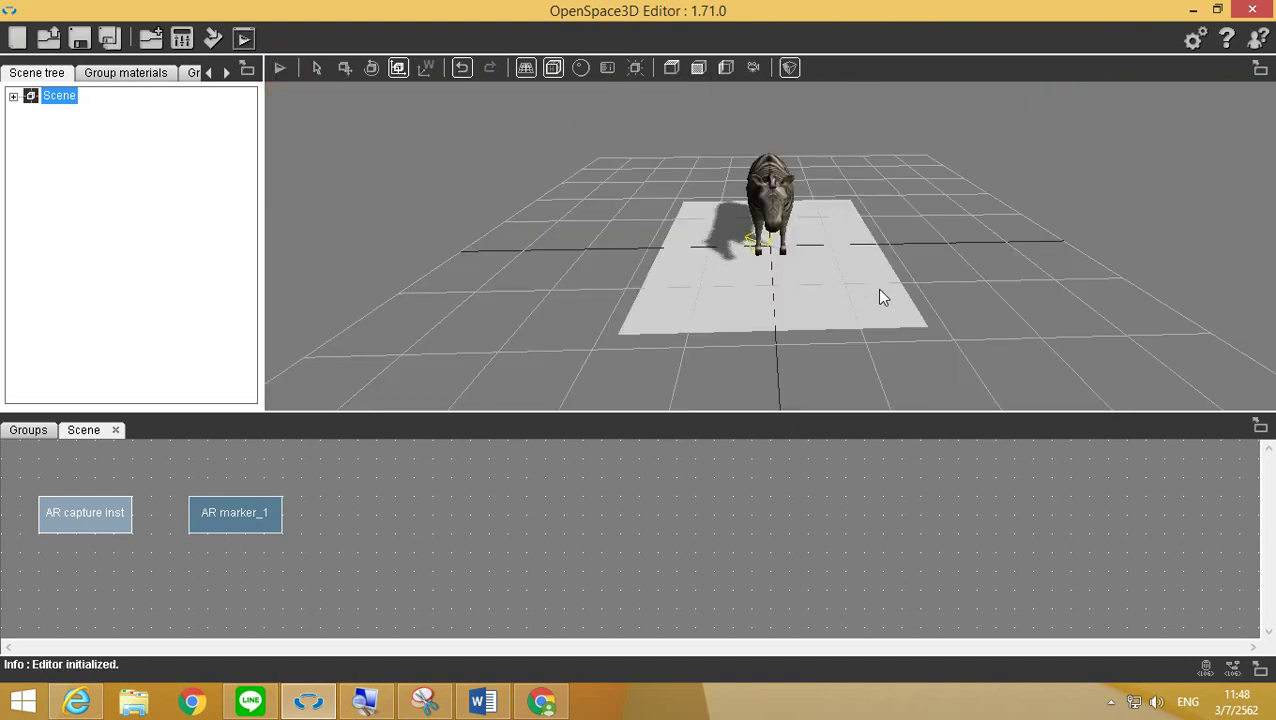
Move the zebra #1 mesh slightly forward along its Z axis on the plane and preview the AR scene.
click(14, 97)
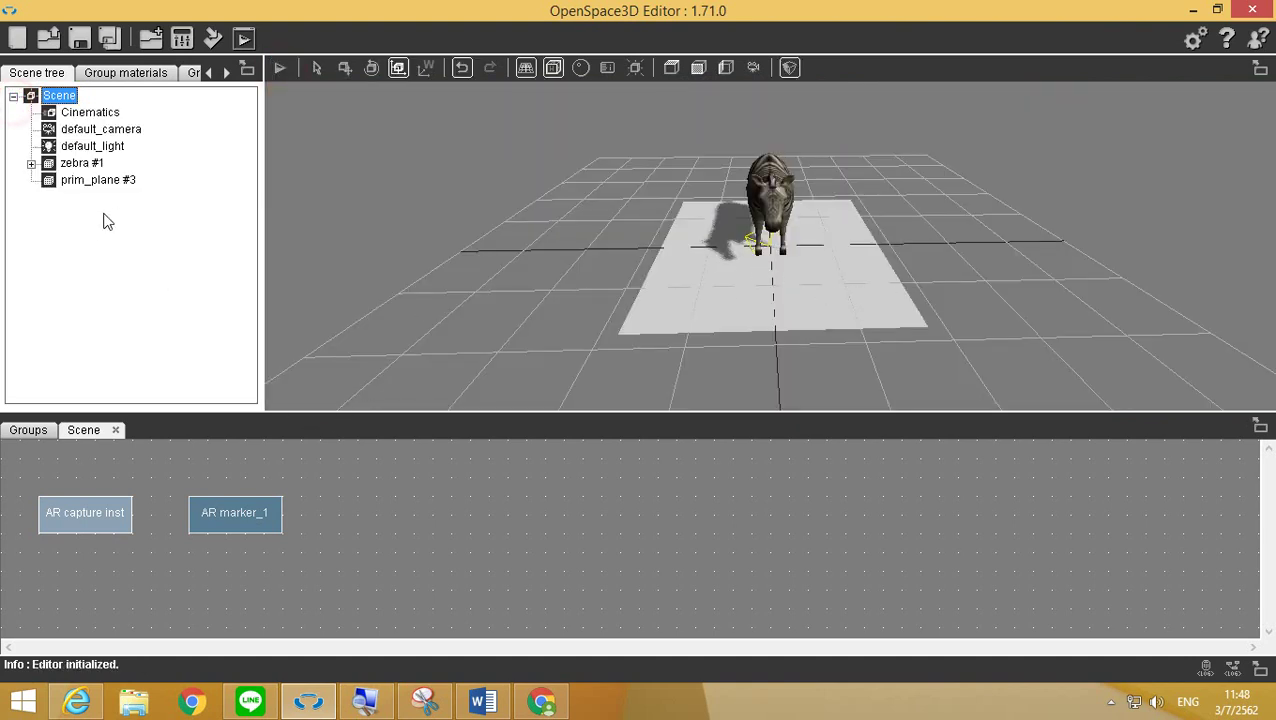
click(82, 164)
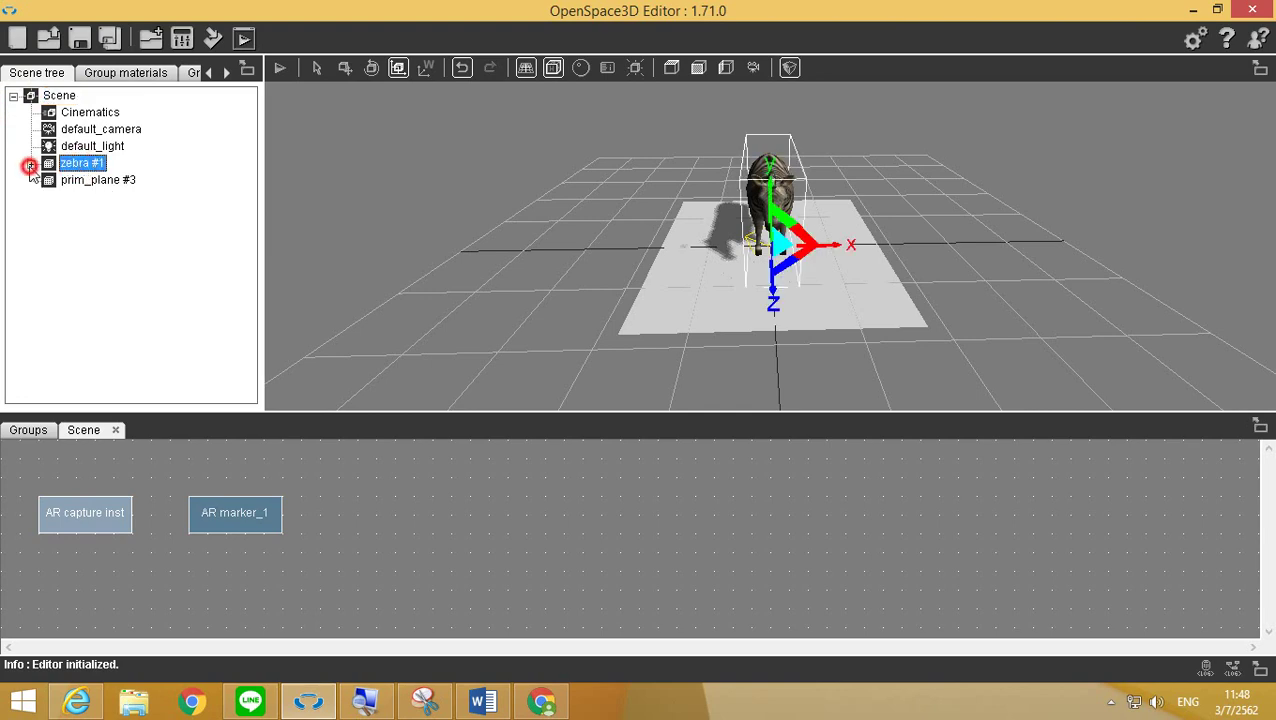
click(31, 164)
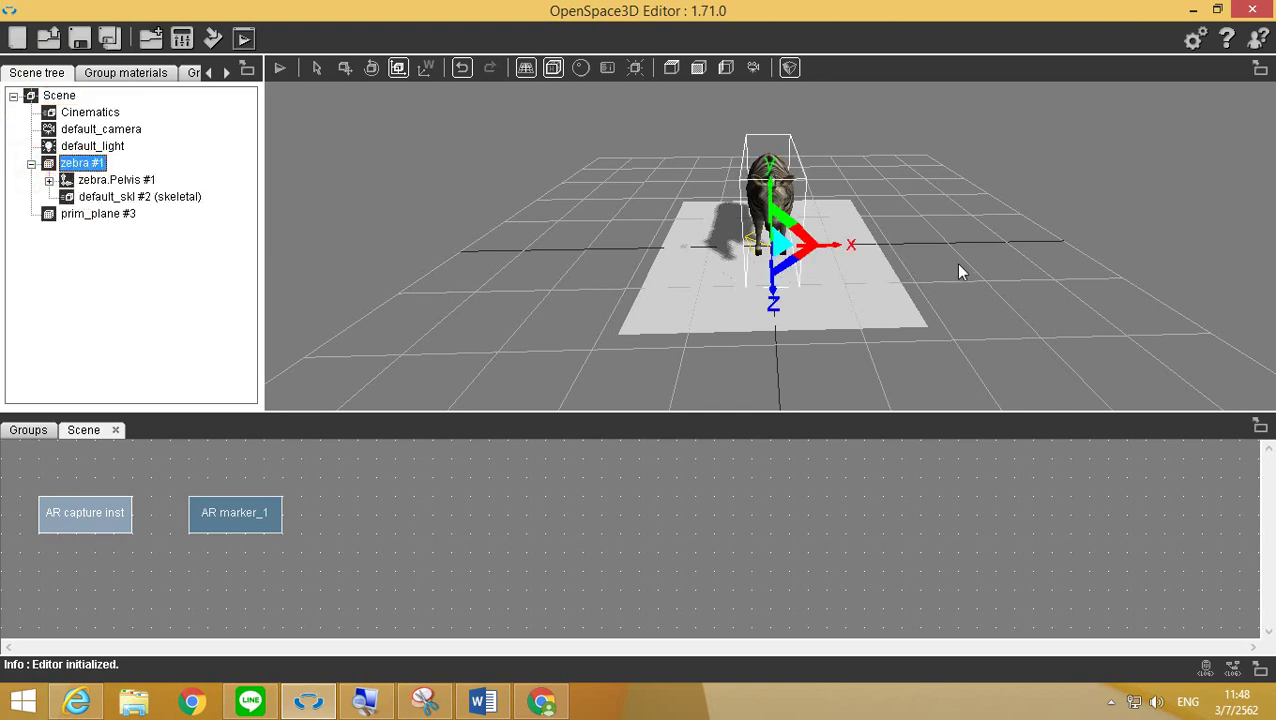
drag(980, 259, 697, 280)
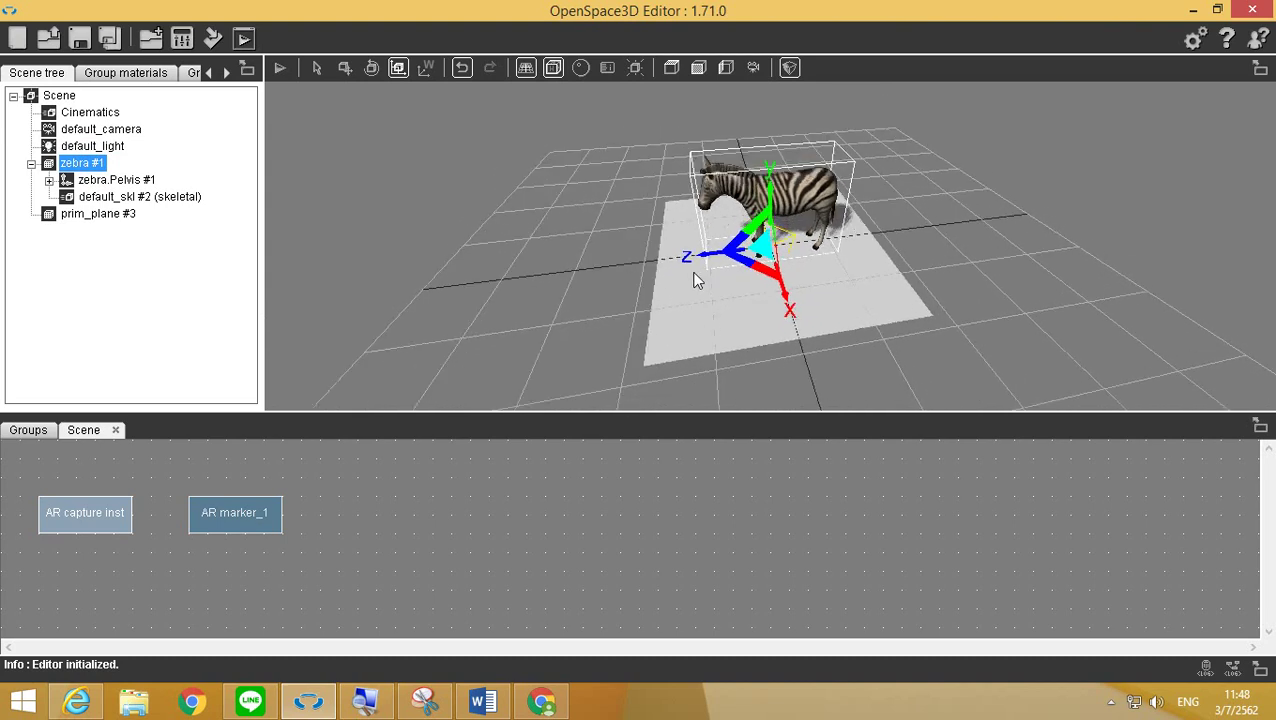
click(345, 67)
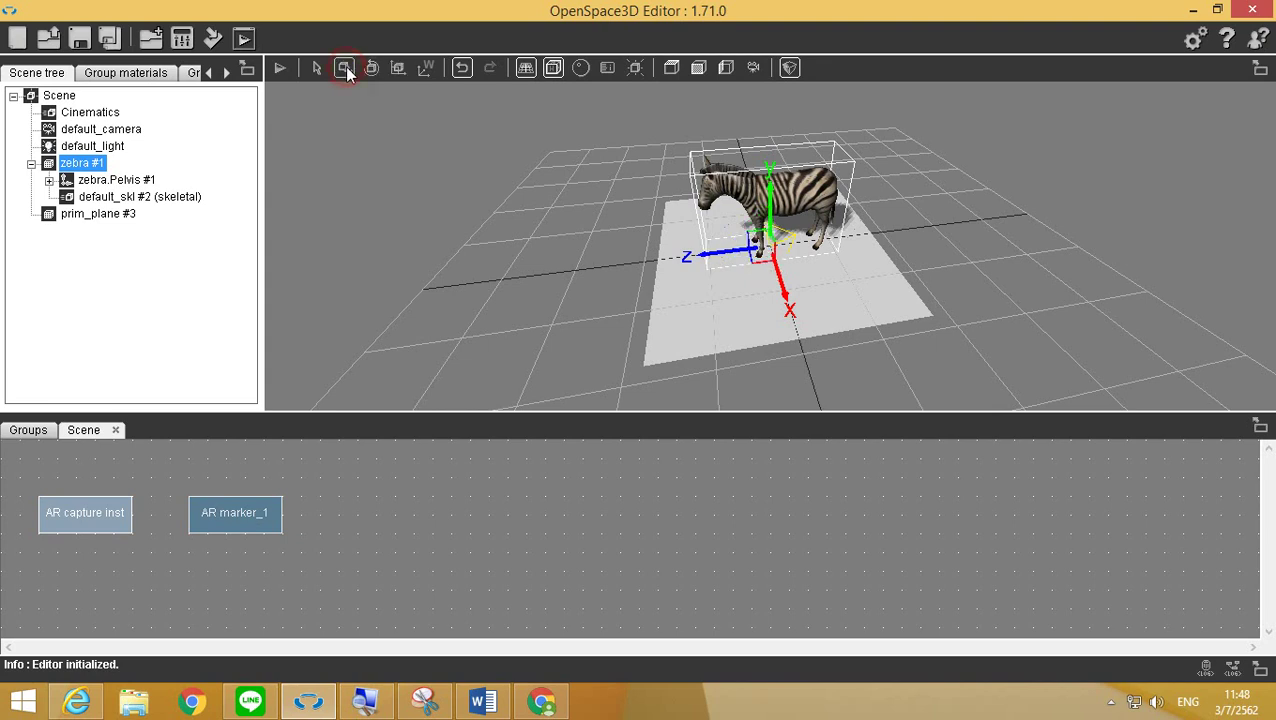
click(731, 250)
drag(731, 252, 702, 258)
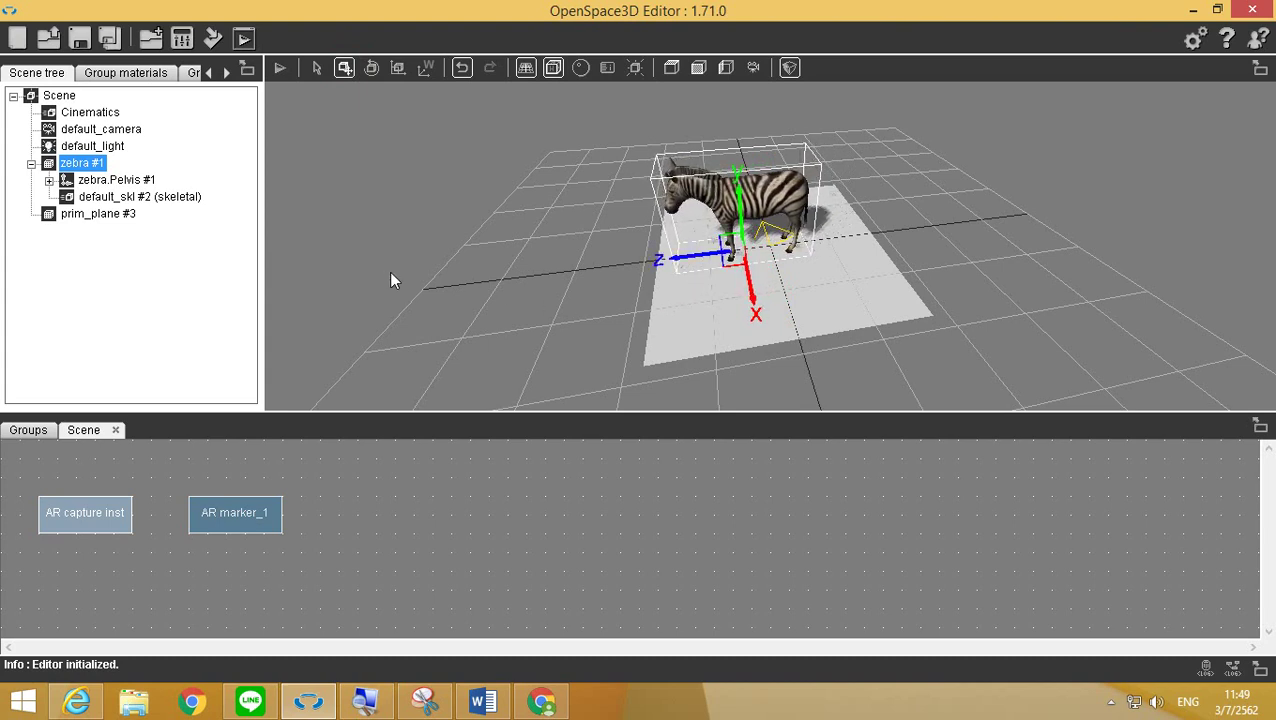
click(279, 69)
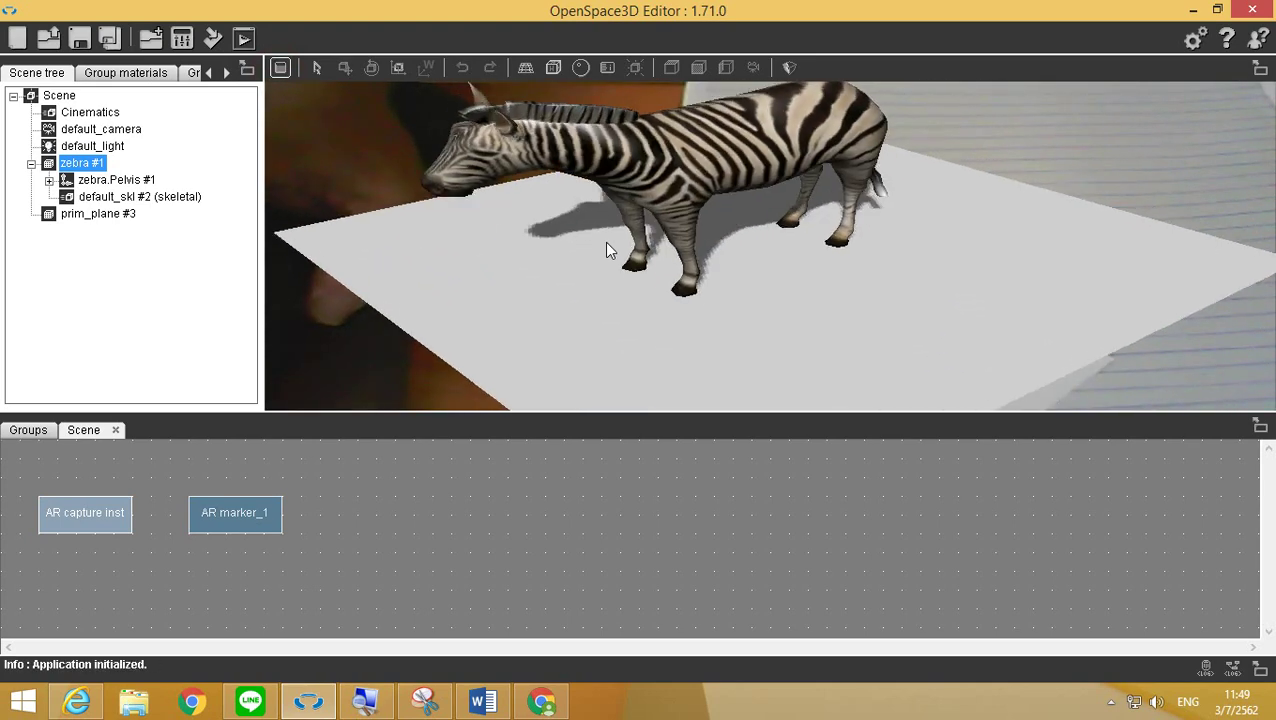
click(271, 67)
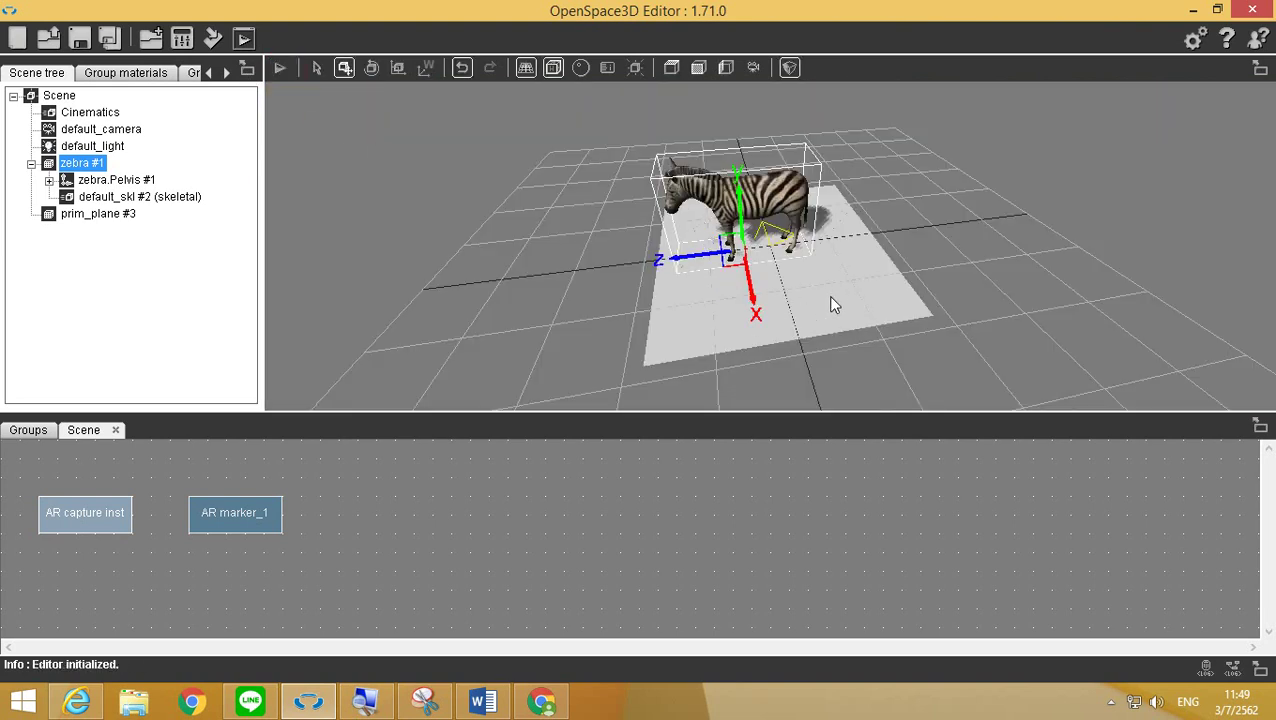
Add transshadow.material from the assets/materials folder to the scene as a resource.
click(32, 164)
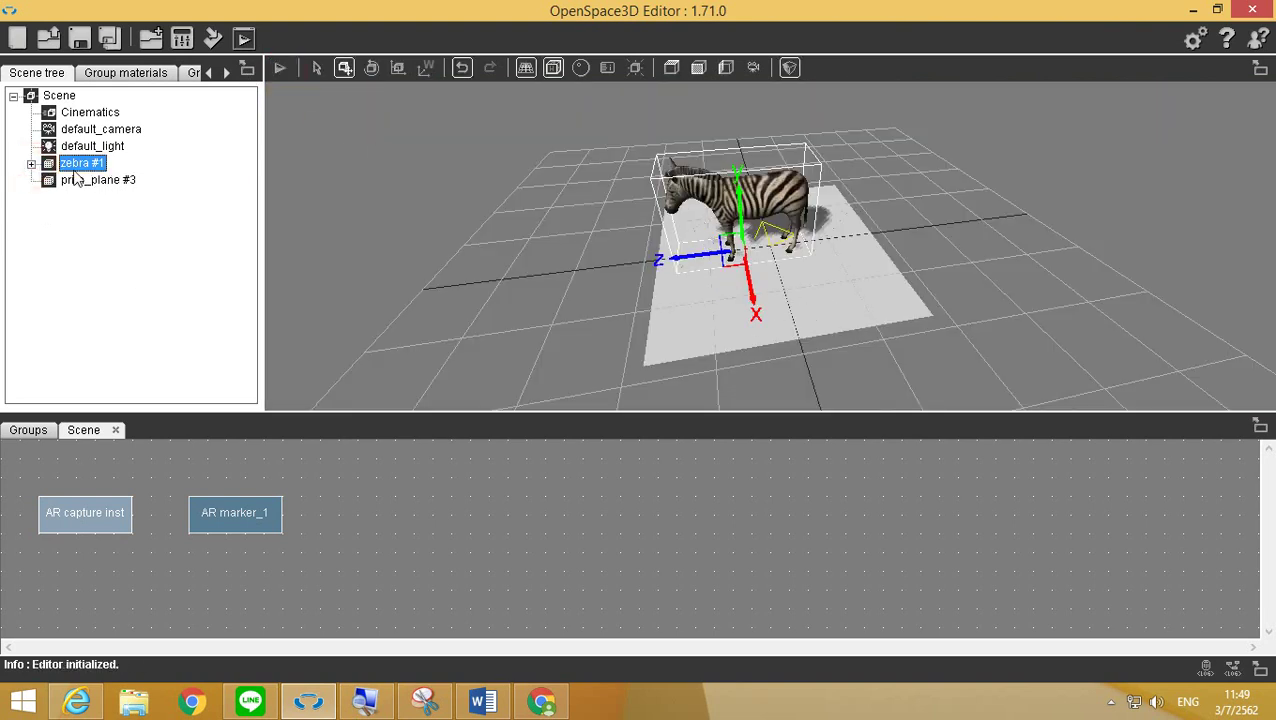
click(58, 96)
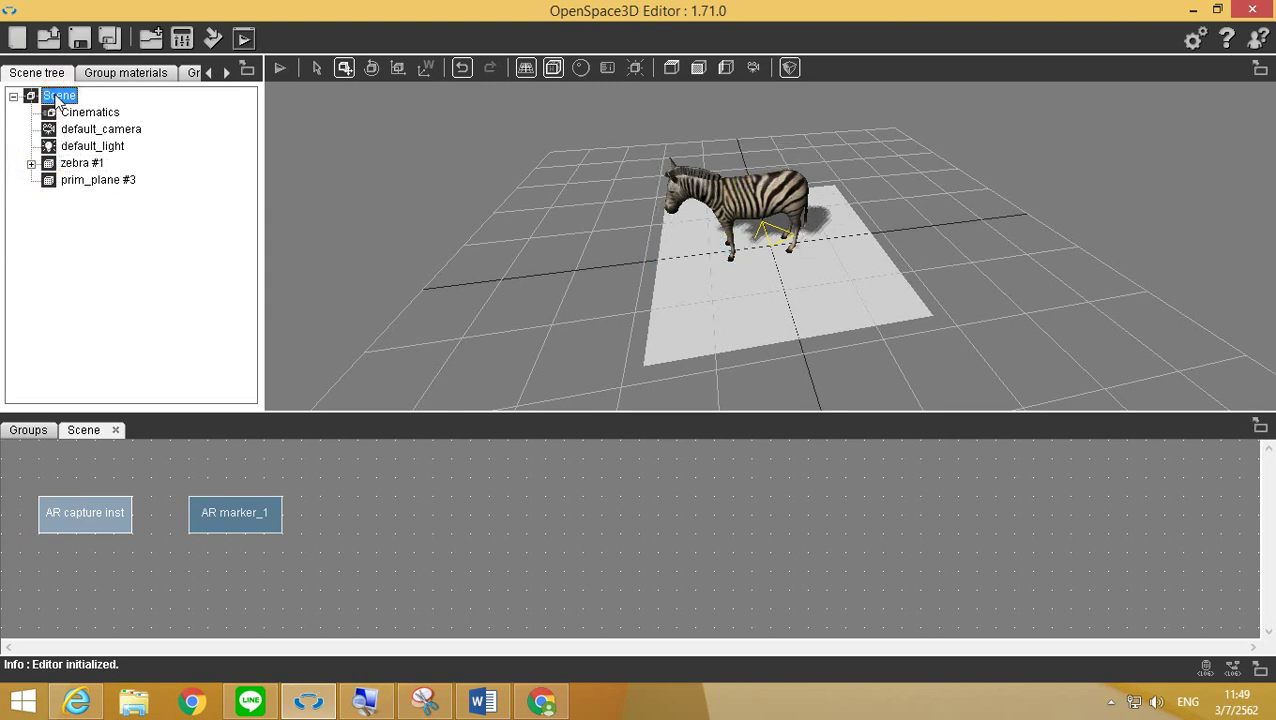
right_click(58, 98)
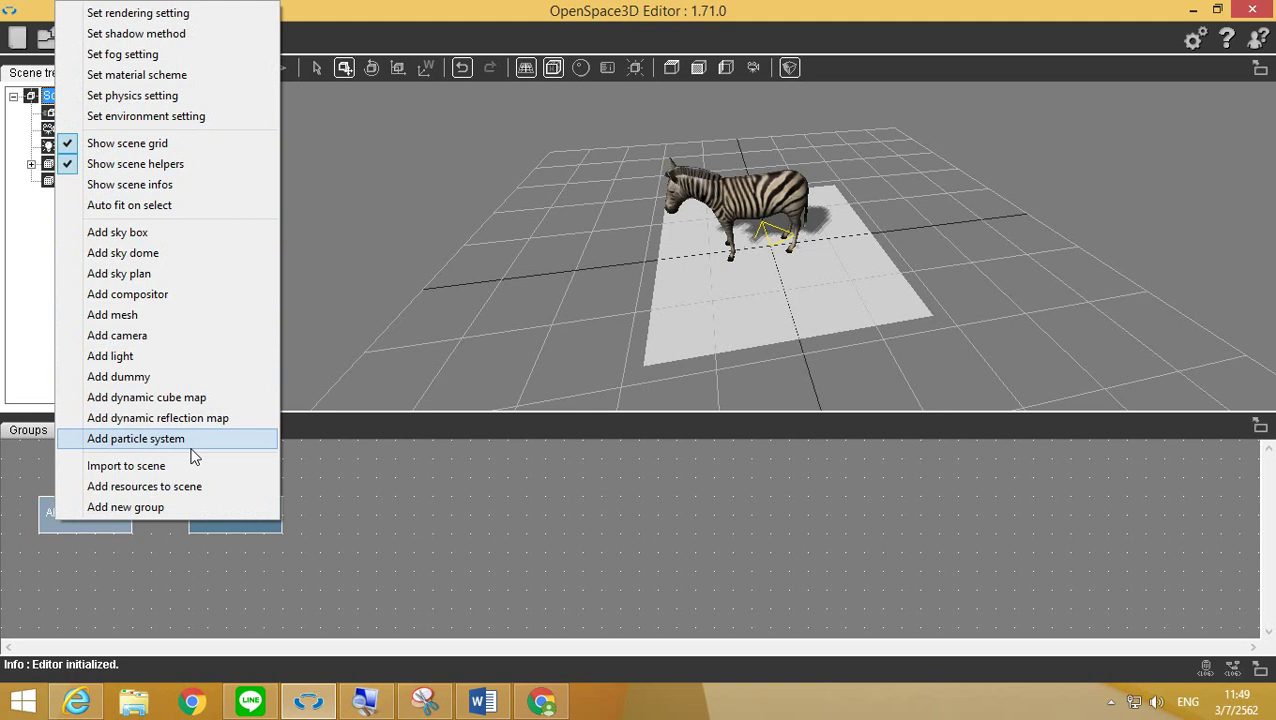
click(140, 487)
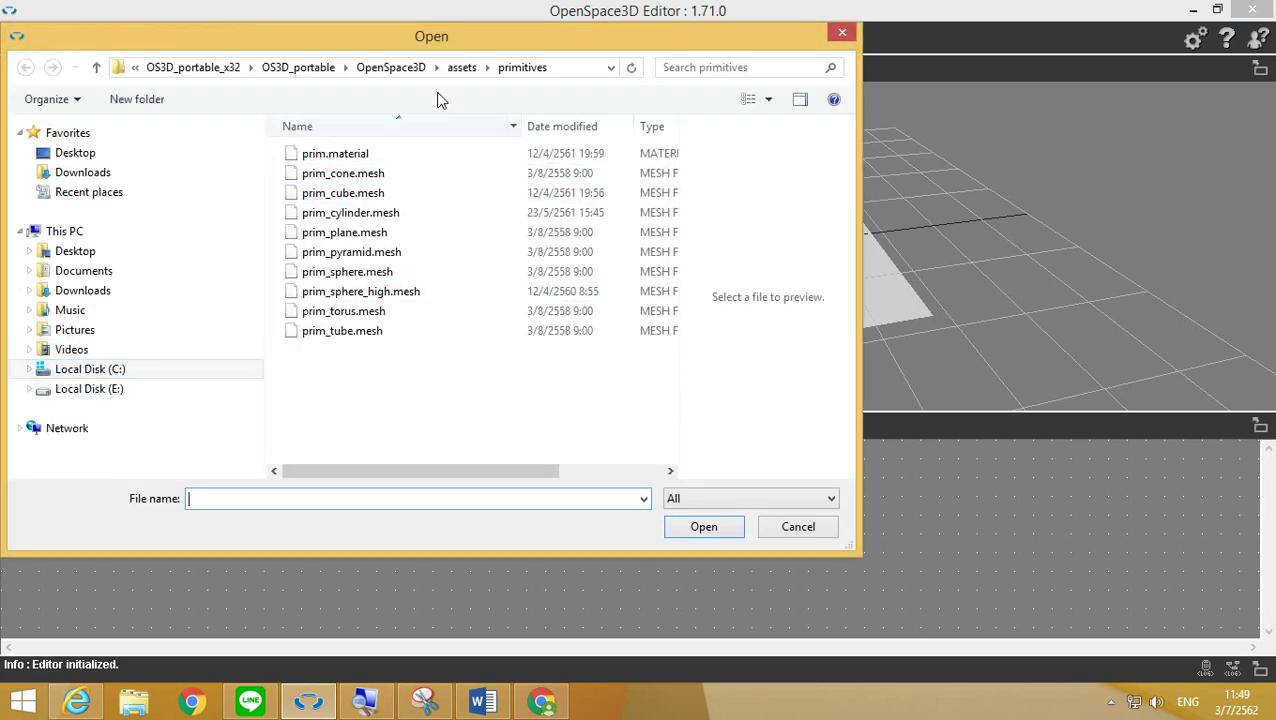
click(460, 70)
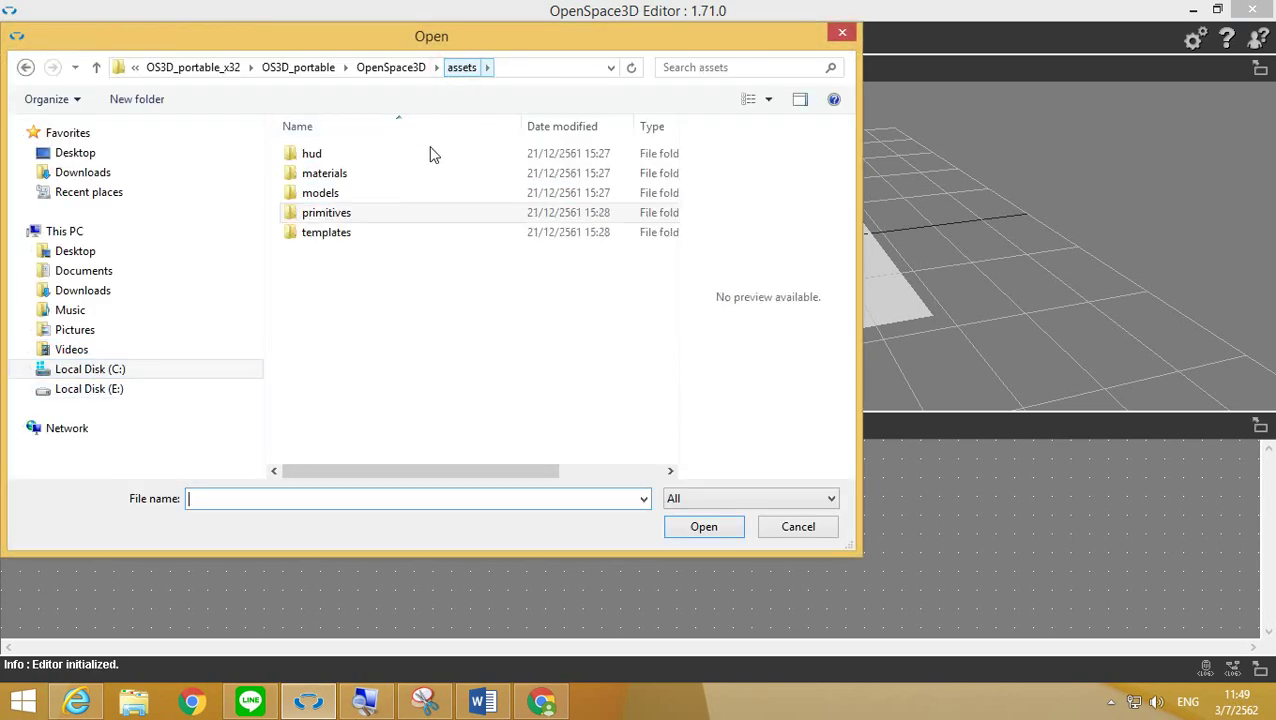
click(347, 177)
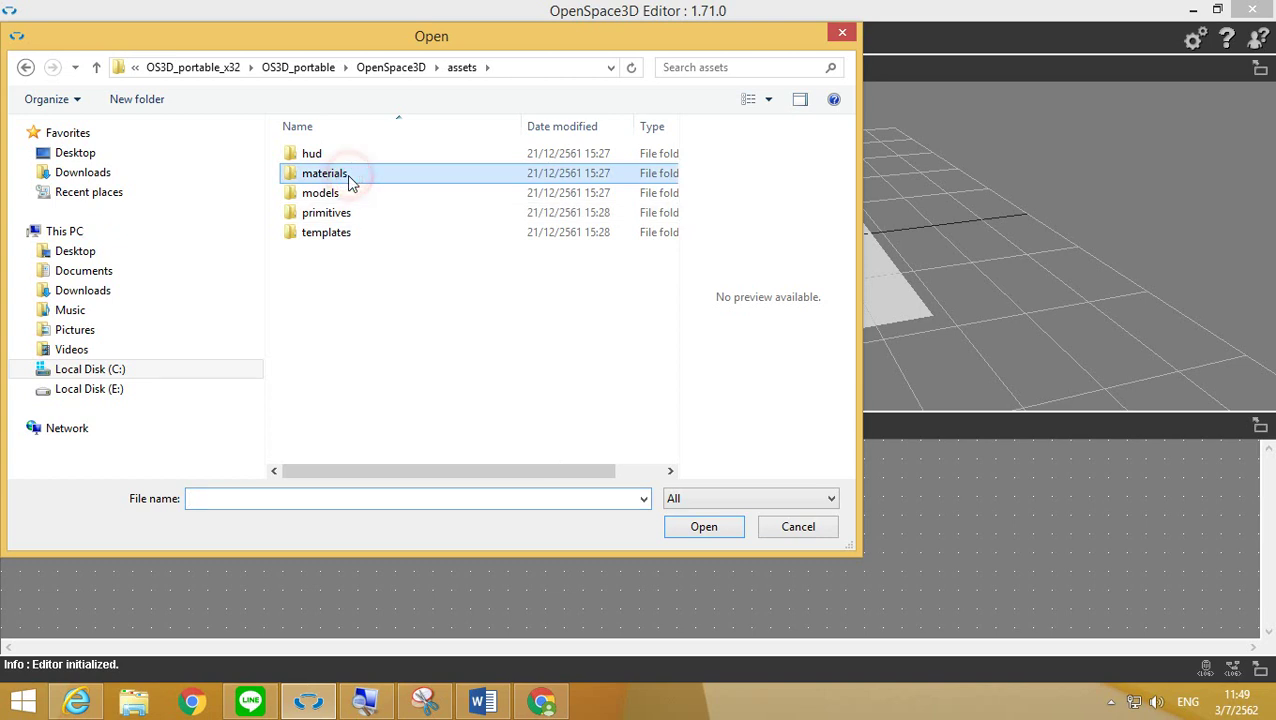
double_click(348, 178)
click(352, 398)
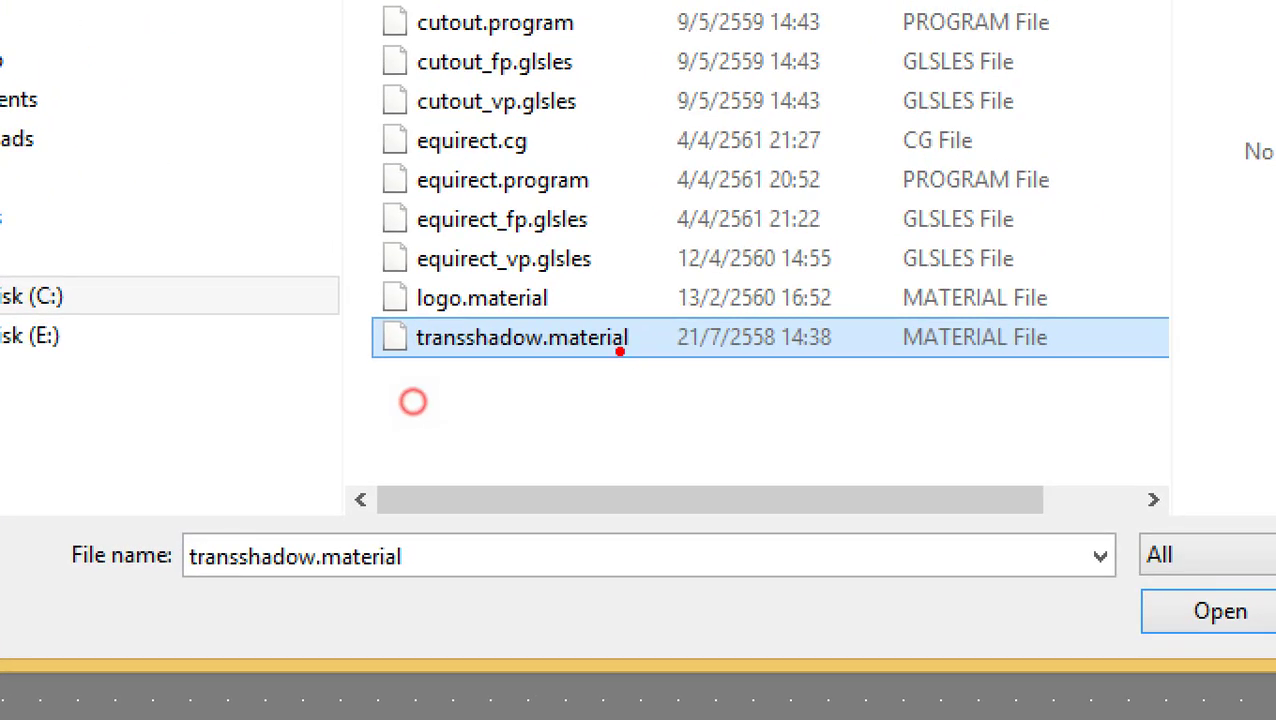
mouse_move(381, 380)
mouse_down()
mouse_move(622, 372)
mouse_move(634, 322)
mouse_move(502, 312)
mouse_move(362, 342)
mouse_up()
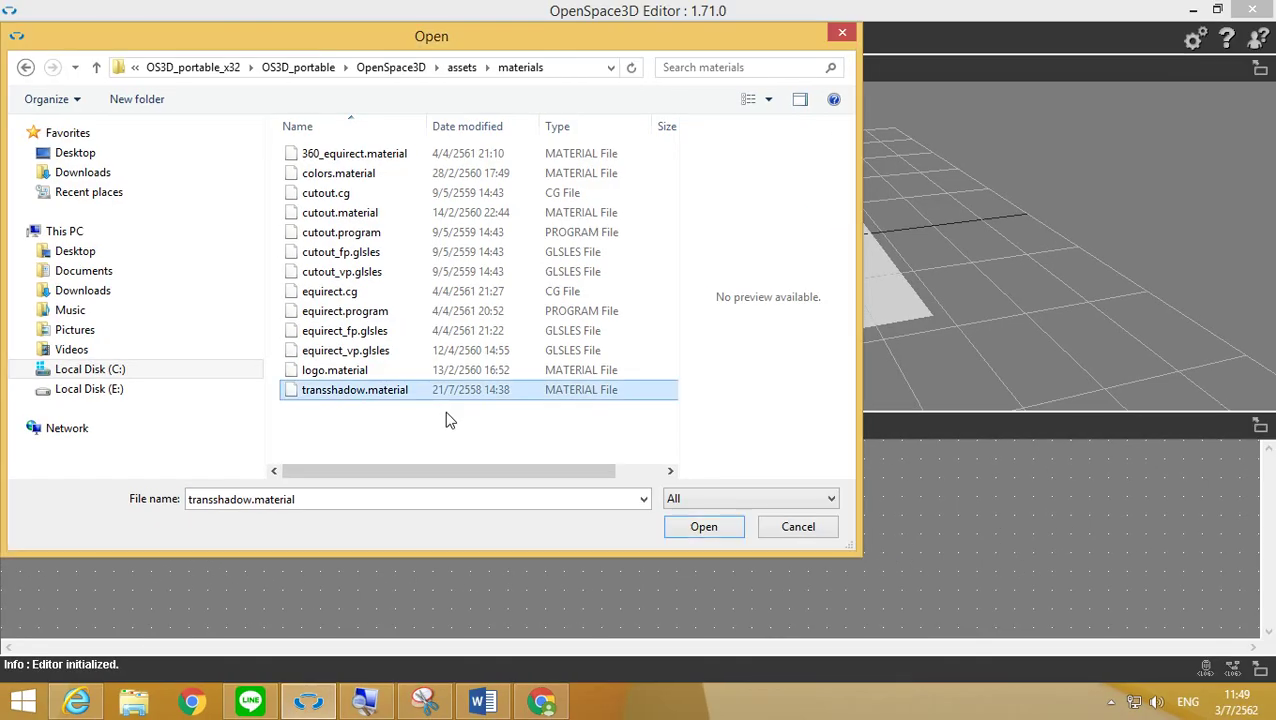
click(704, 528)
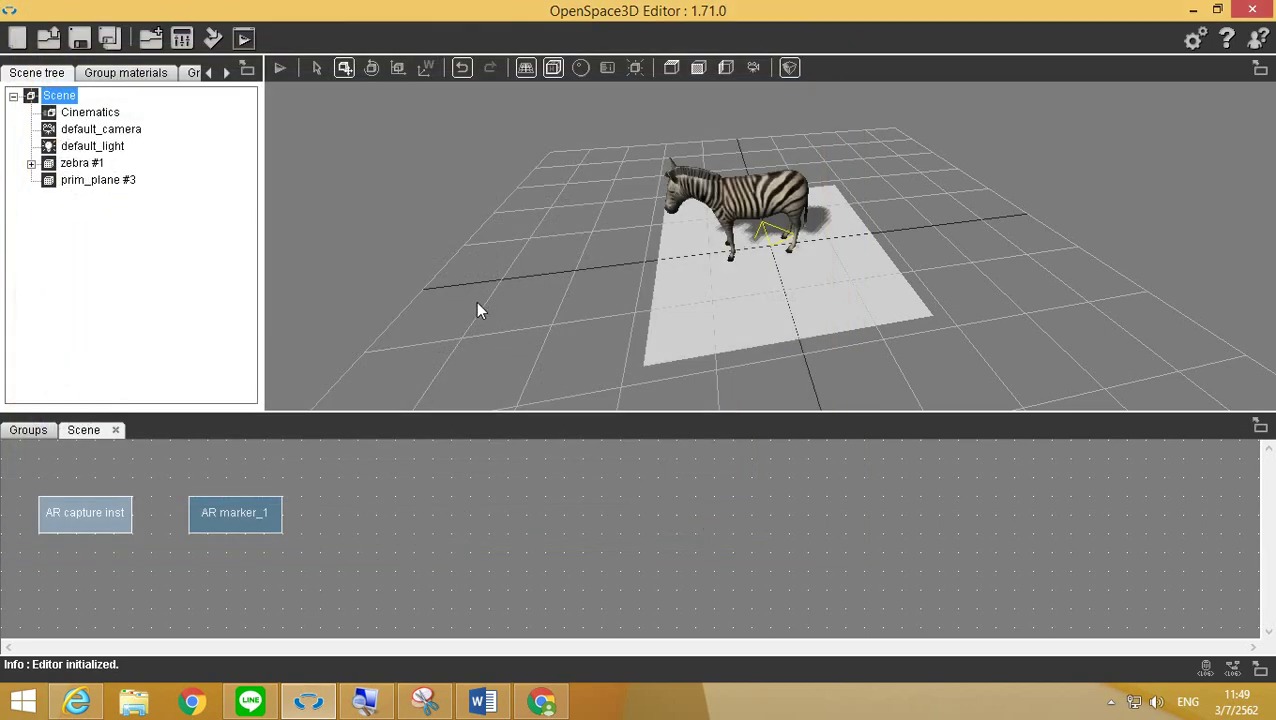
Assign the ASSET/TransShadow material to prim_plane #3, preview the AR scene over the camera image and return to editing.
drag(478, 307, 661, 318)
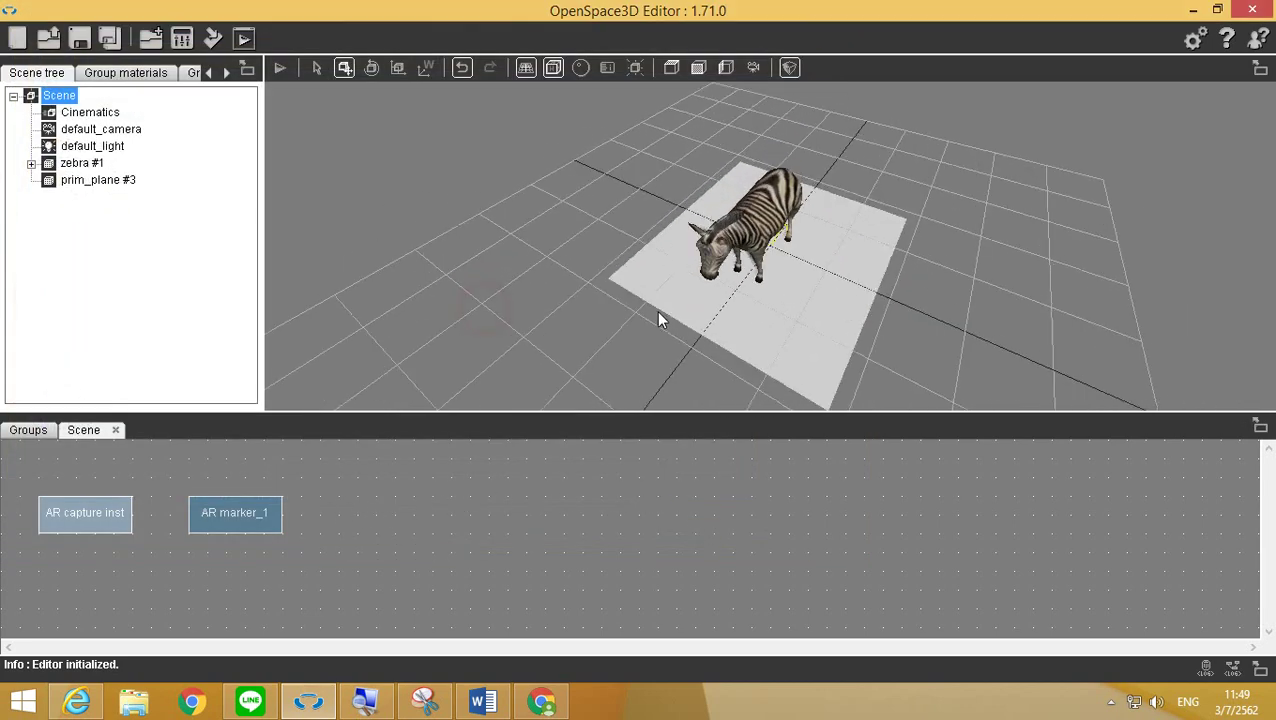
click(118, 182)
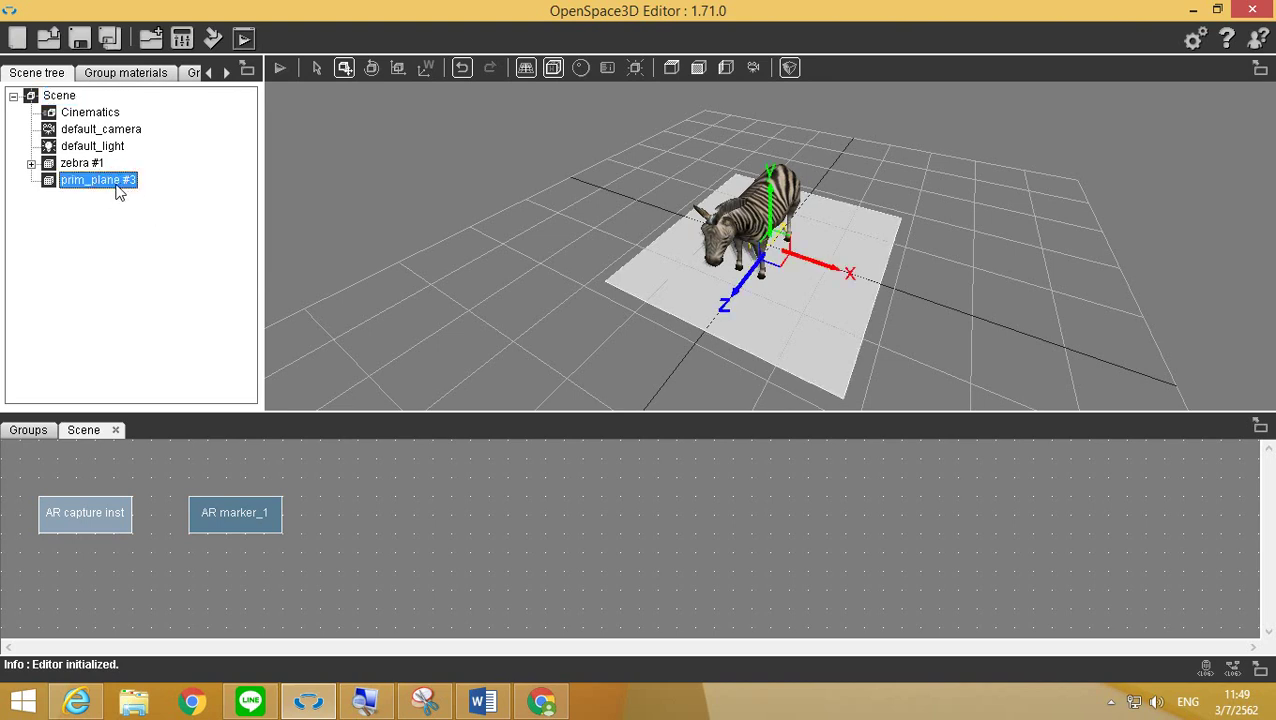
right_click(109, 183)
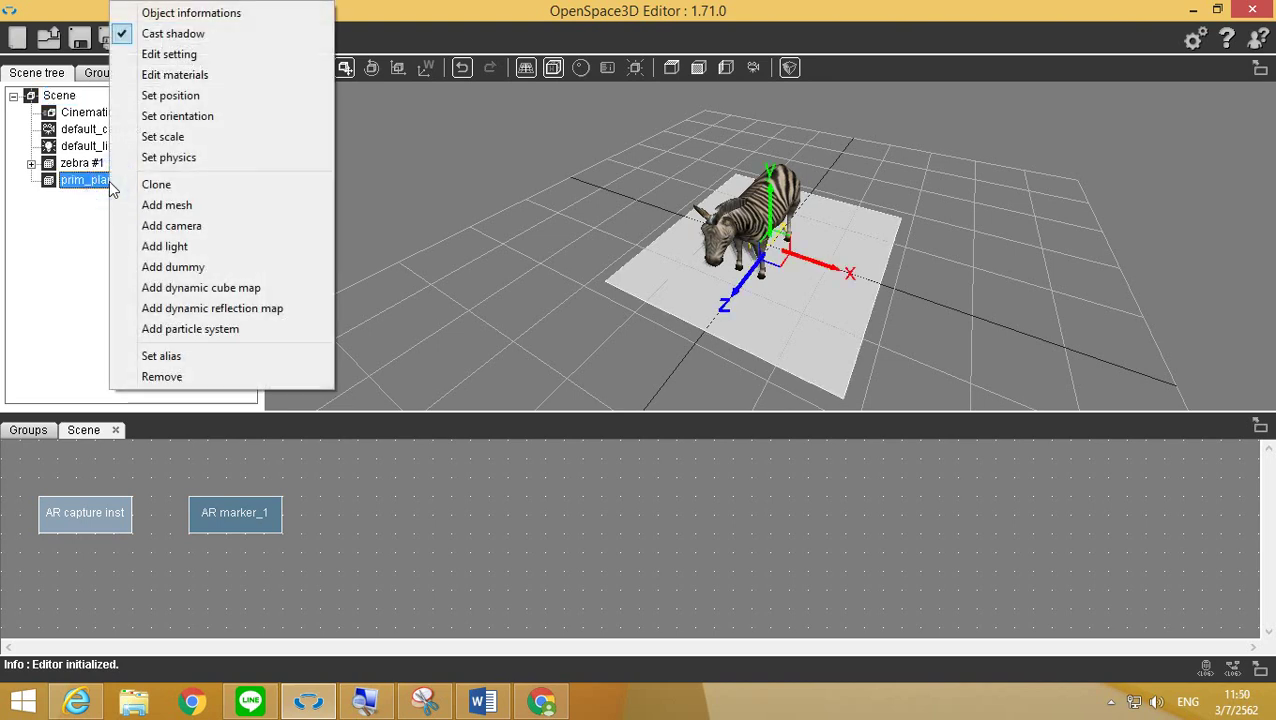
click(207, 76)
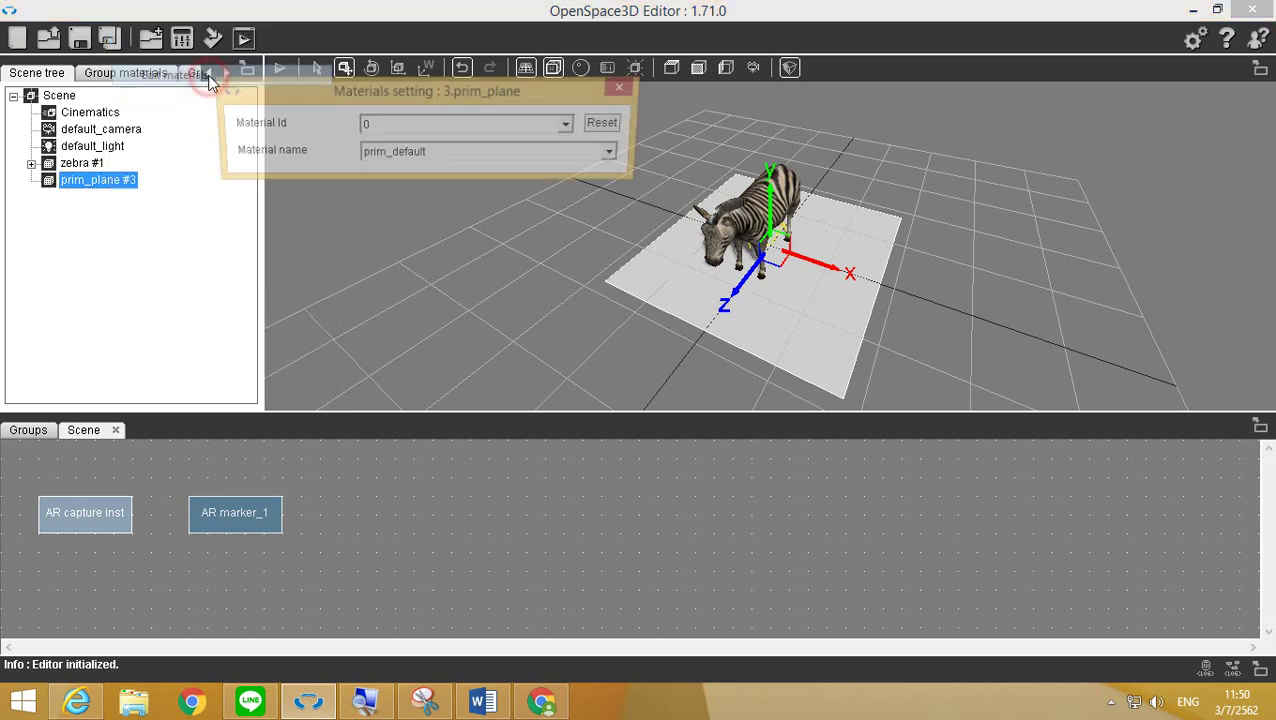
click(617, 156)
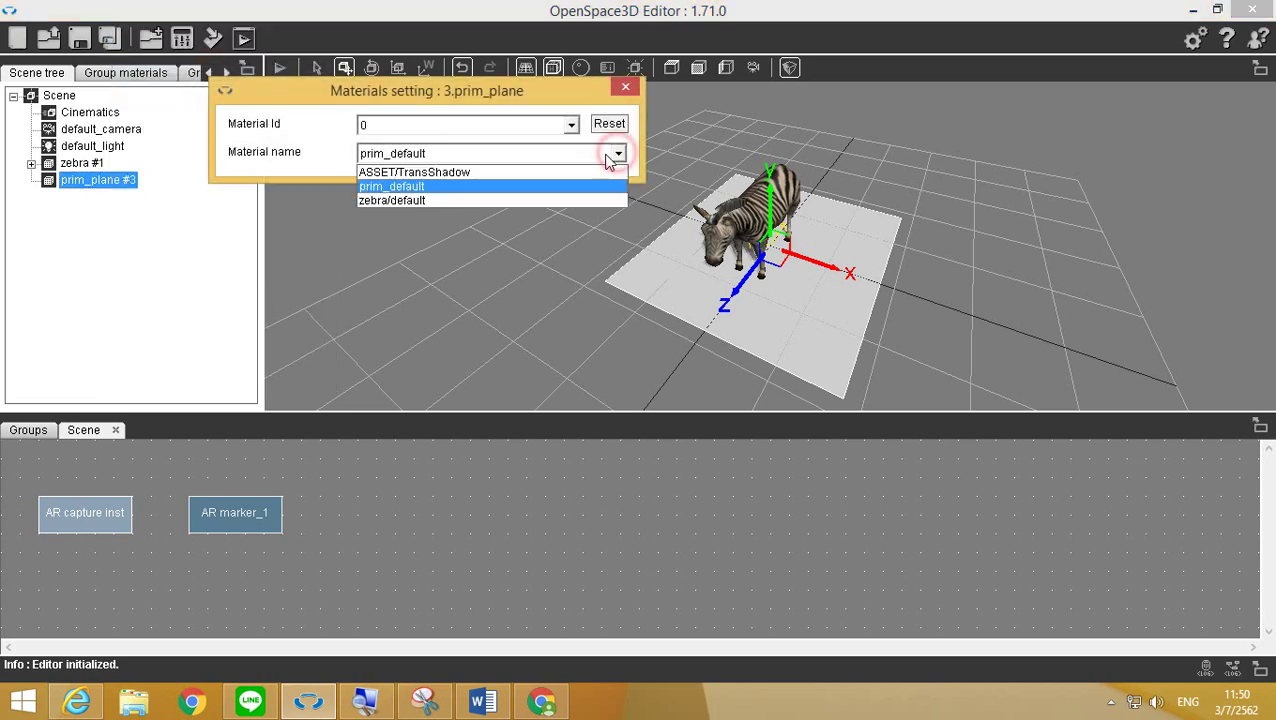
click(535, 172)
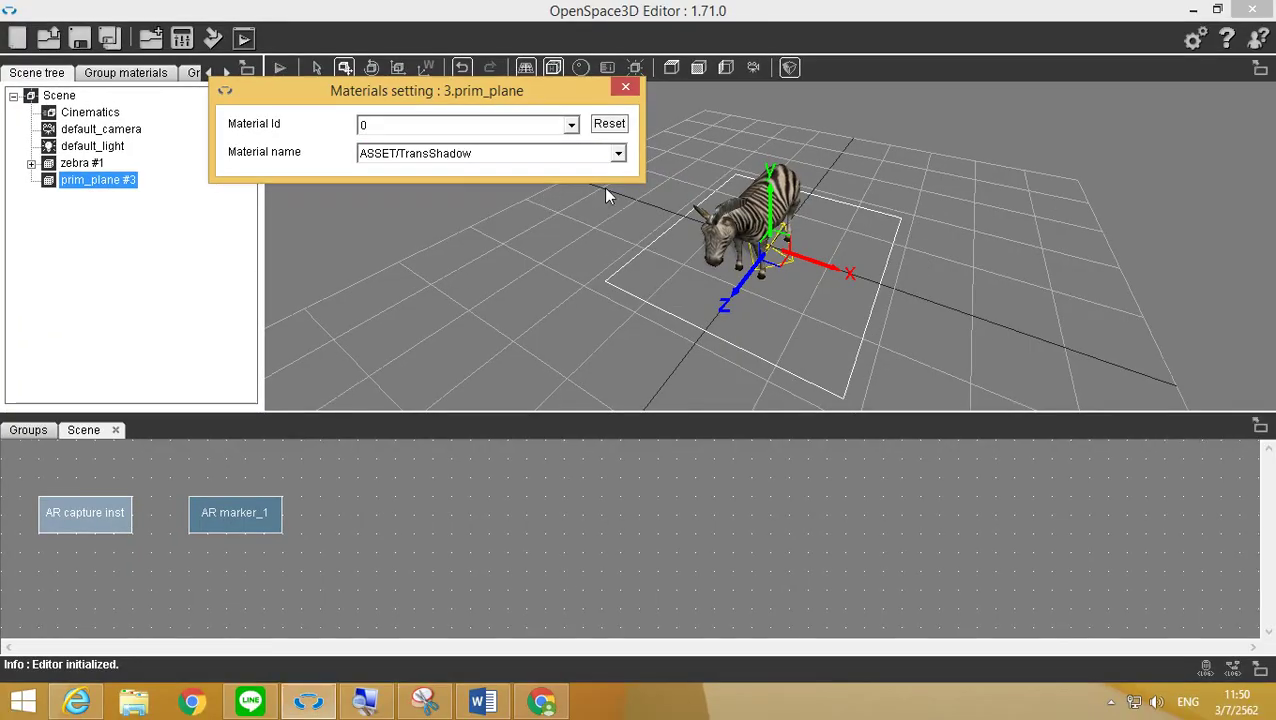
click(626, 91)
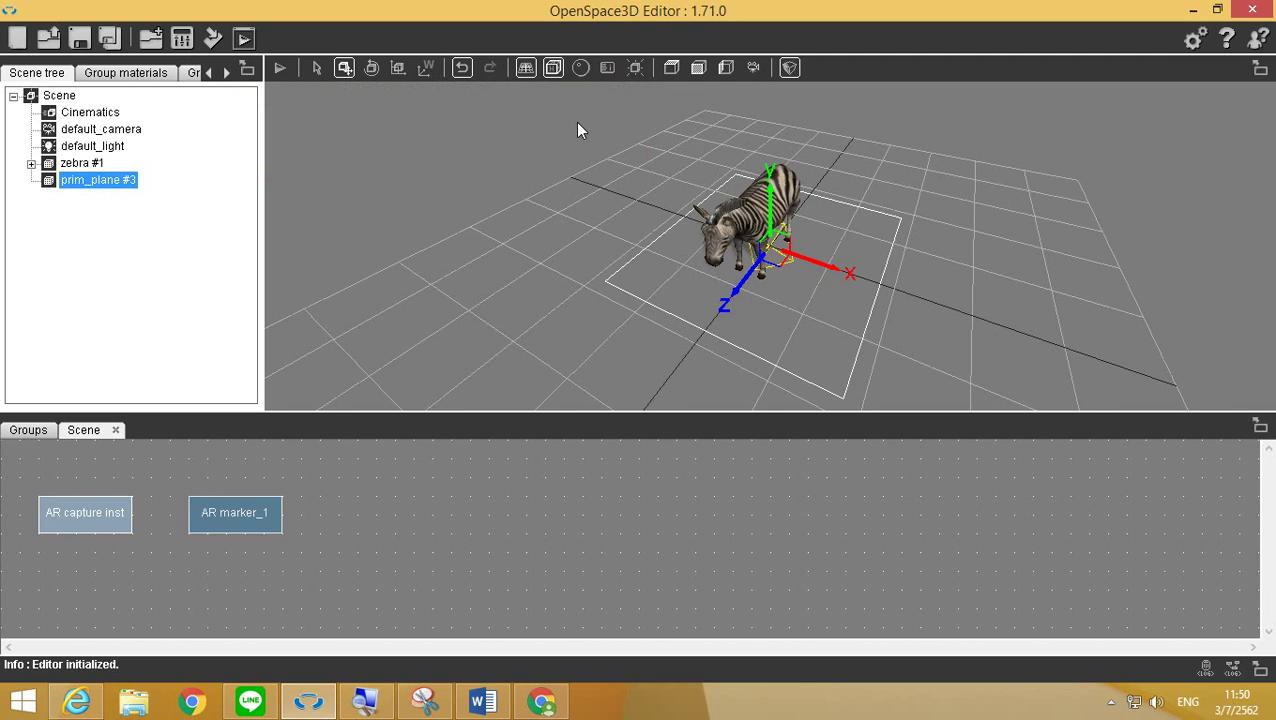
click(280, 68)
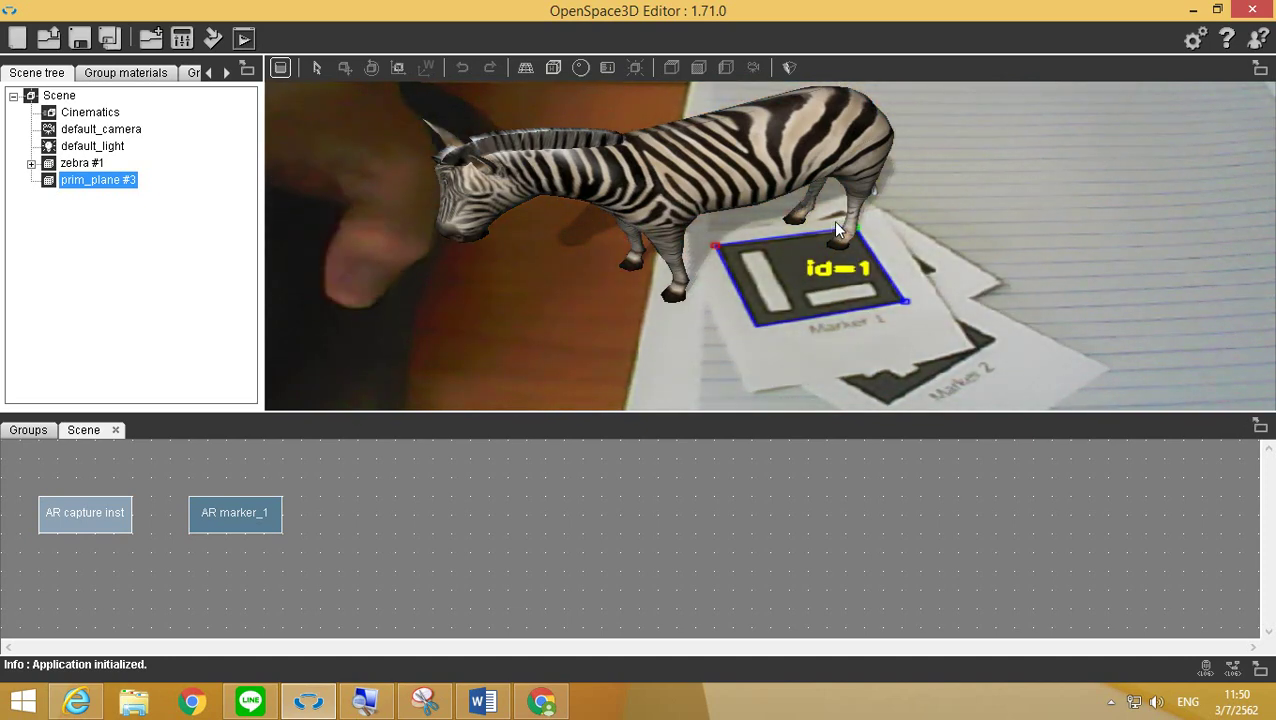
click(281, 67)
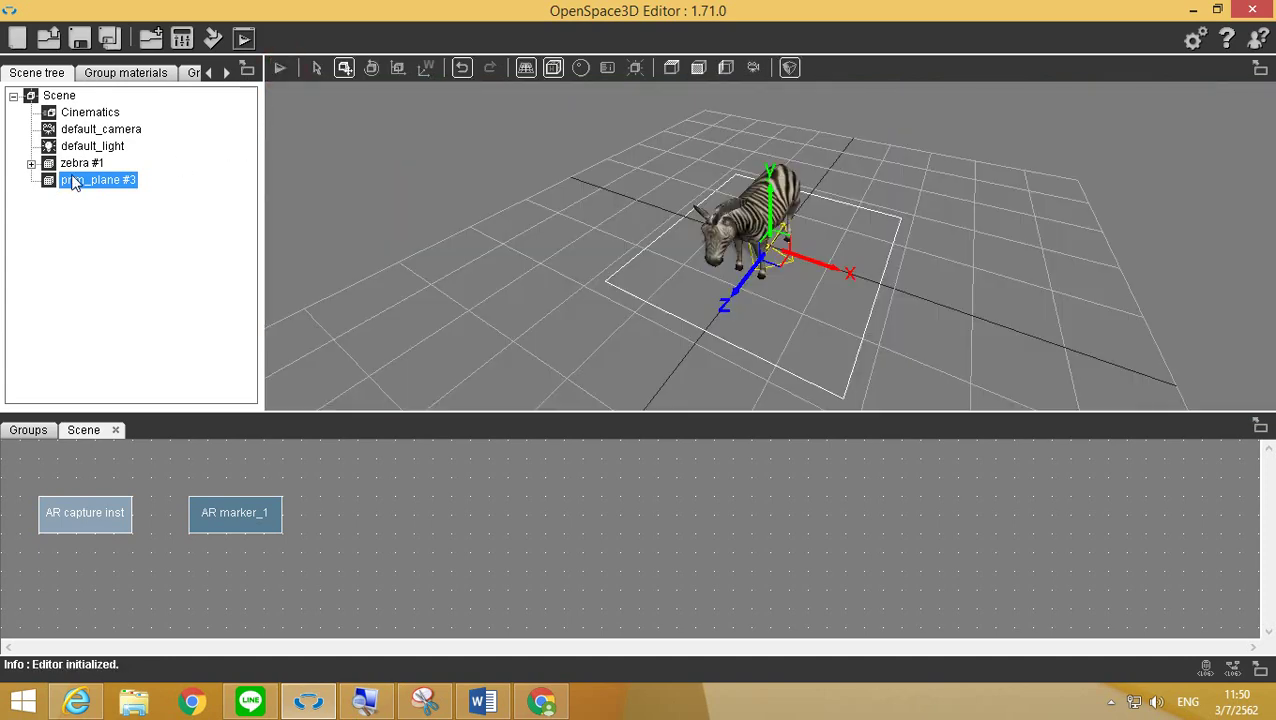
click(95, 165)
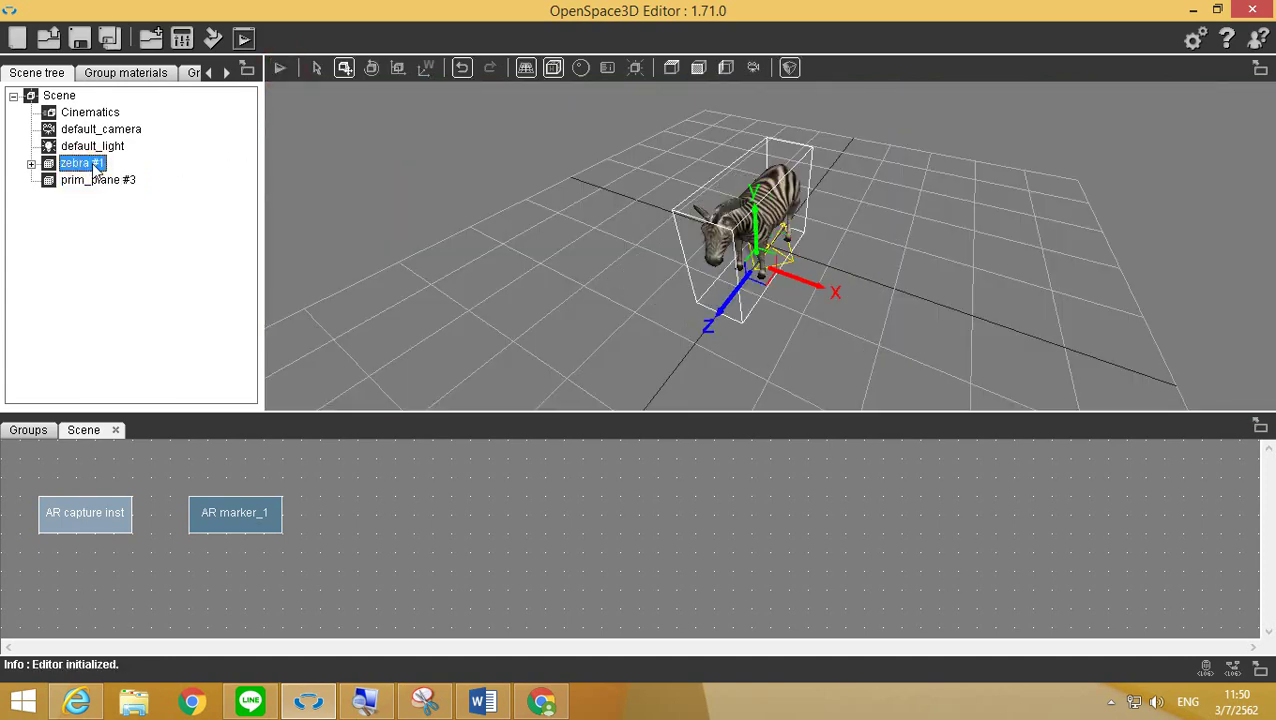
click(105, 182)
click(92, 164)
click(100, 182)
click(92, 164)
click(100, 182)
click(95, 165)
Add a dummy named Zebra_dummy to the scene.
right_click(60, 96)
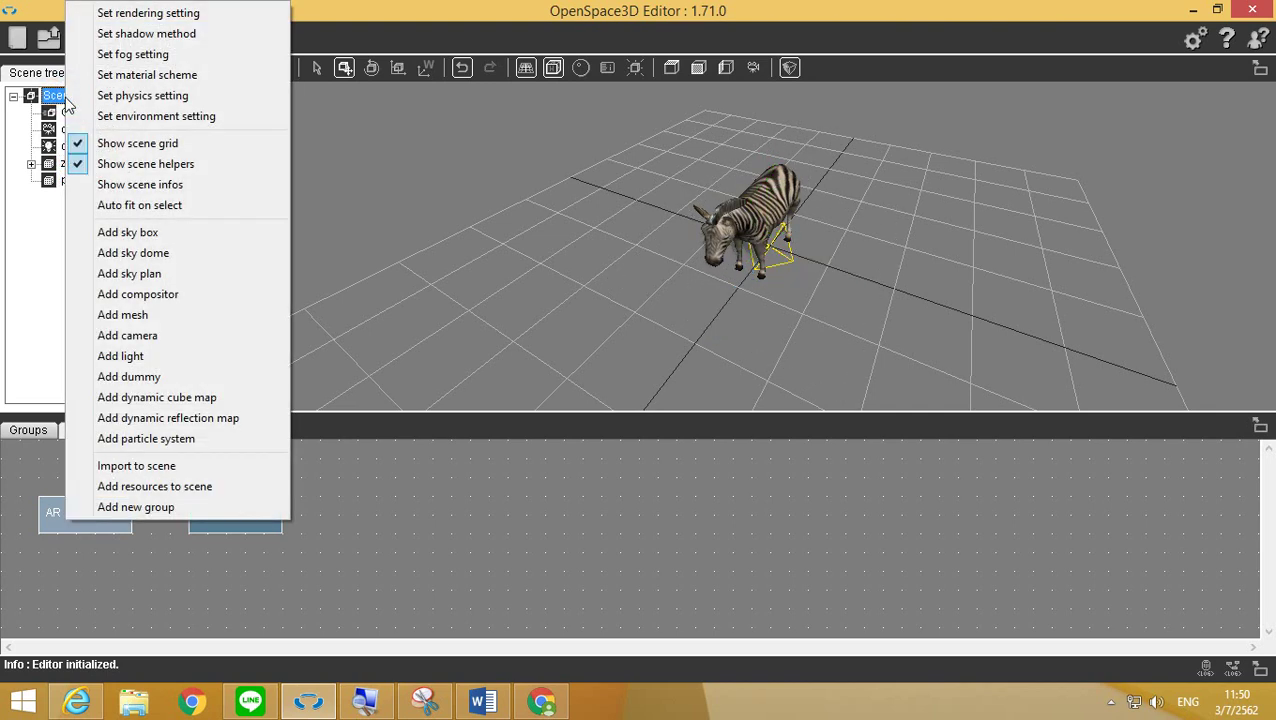
click(172, 378)
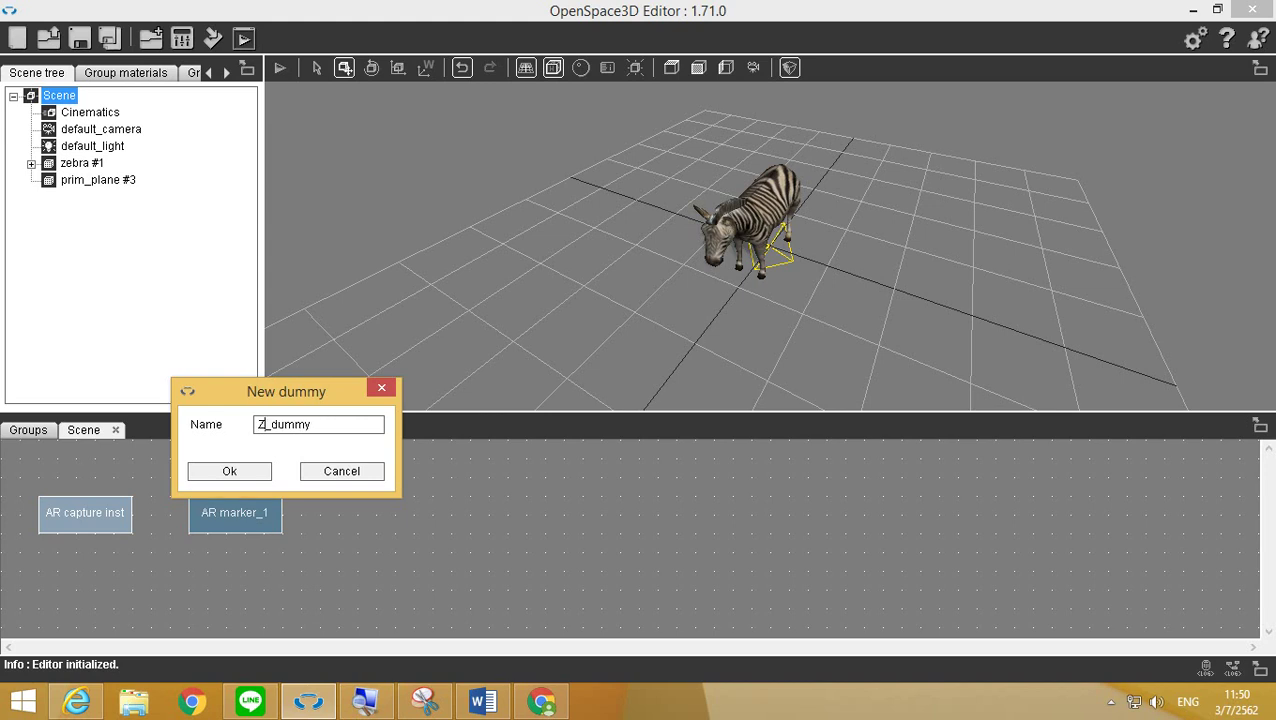
text(Zebra)
click(243, 479)
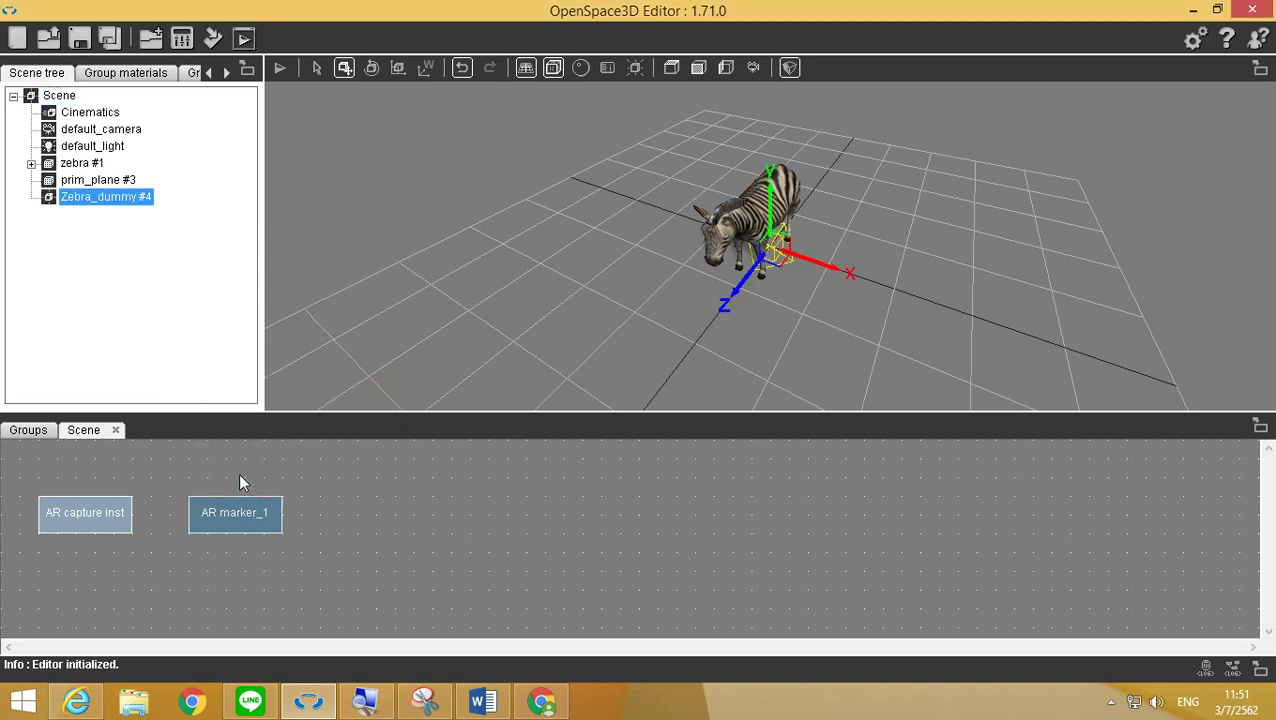
Make prim_plane #3 and zebra #1 children of Zebra_dummy #4 in the scene tree.
click(112, 181)
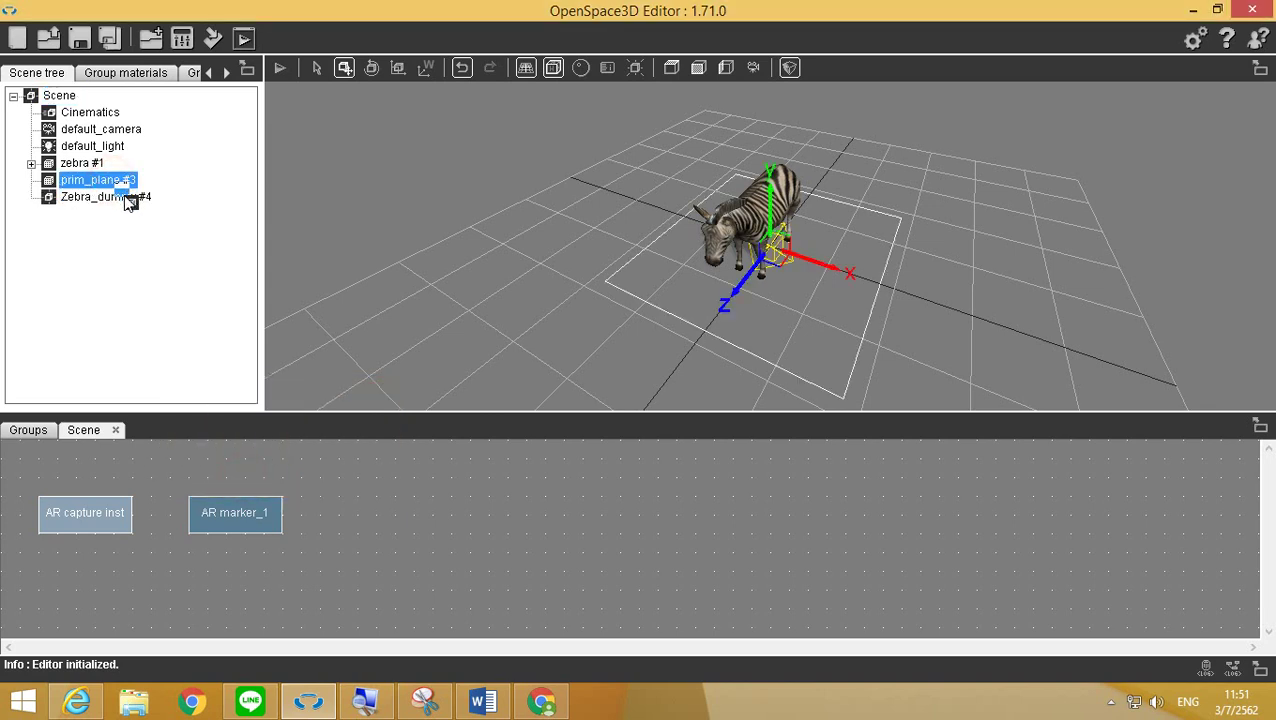
mouse_move(128, 203)
mouse_down()
mouse_move(100, 176)
mouse_move(138, 200)
mouse_up()
click(683, 414)
click(672, 414)
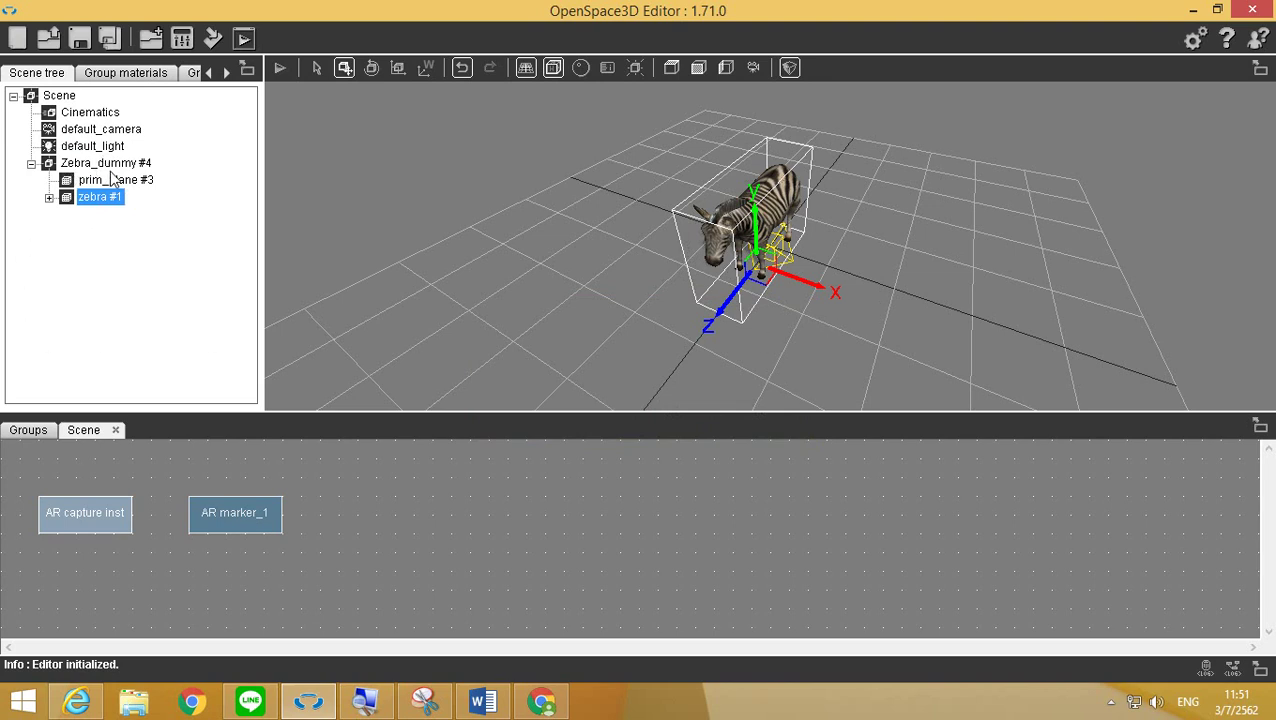
Add an object hide PlugIT beside AR marker_1 in the scene's function graph.
click(425, 525)
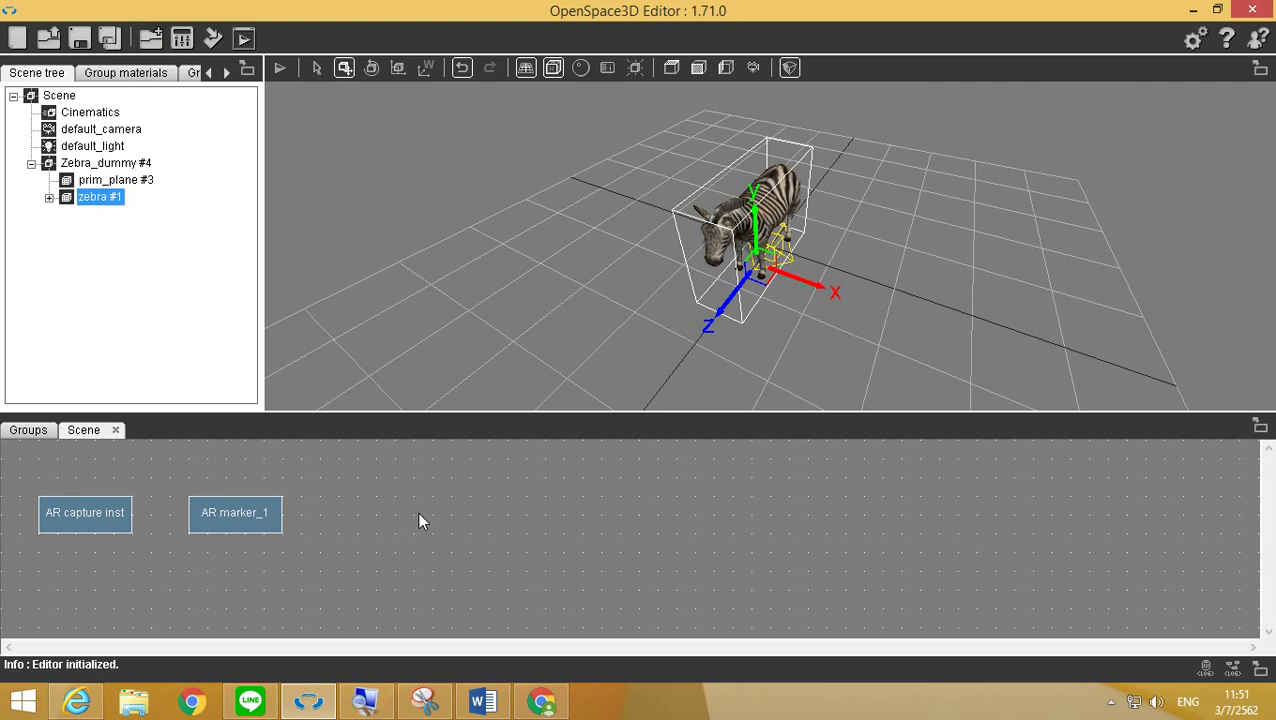
right_click(418, 511)
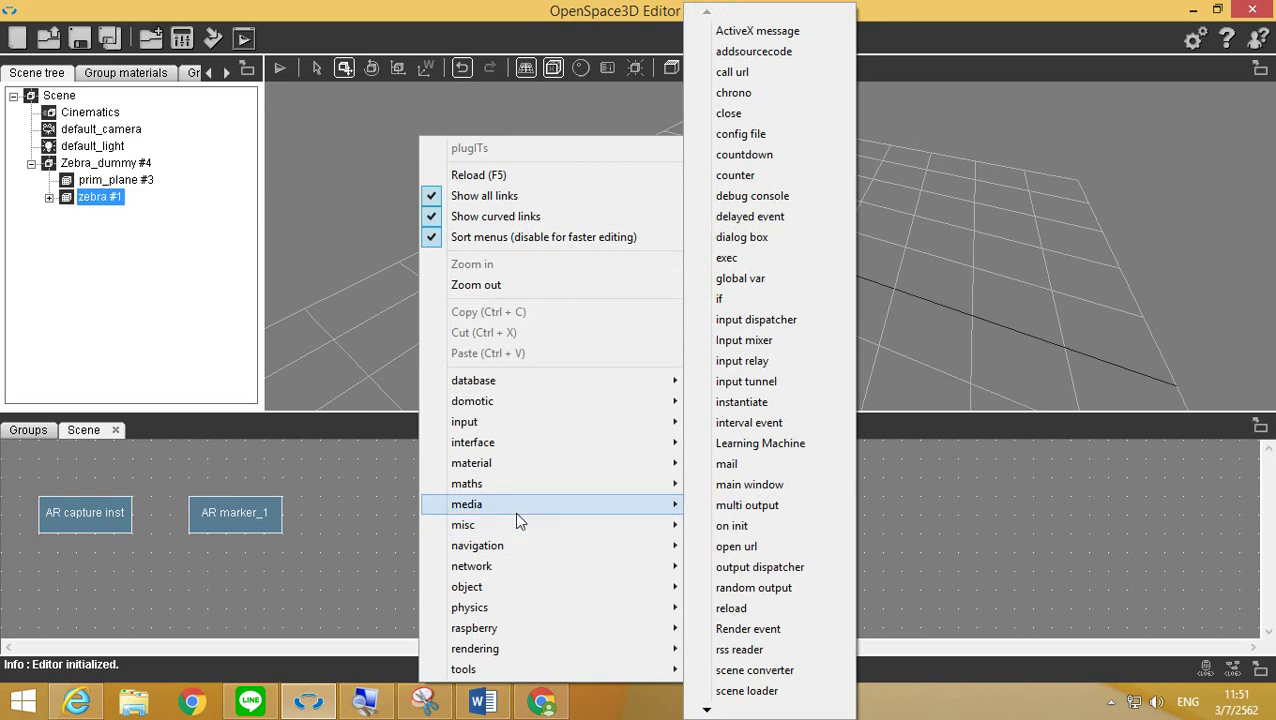
mouse_move(518, 514)
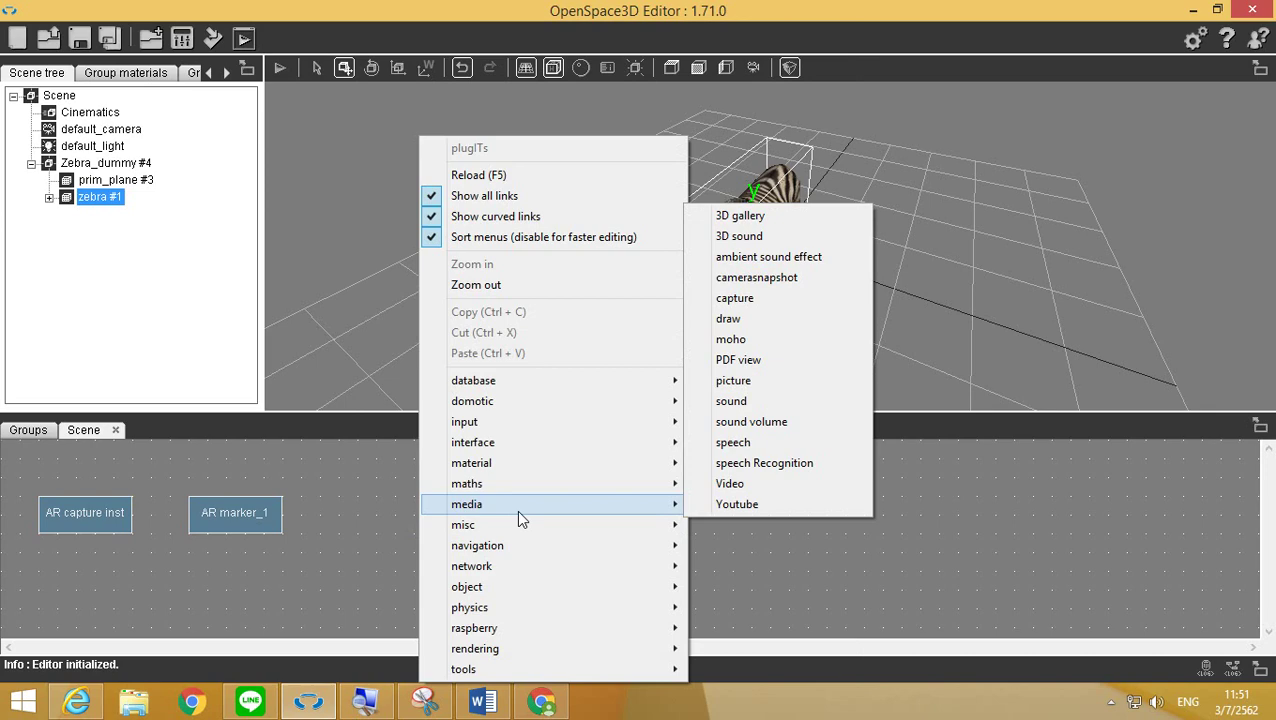
mouse_move(521, 587)
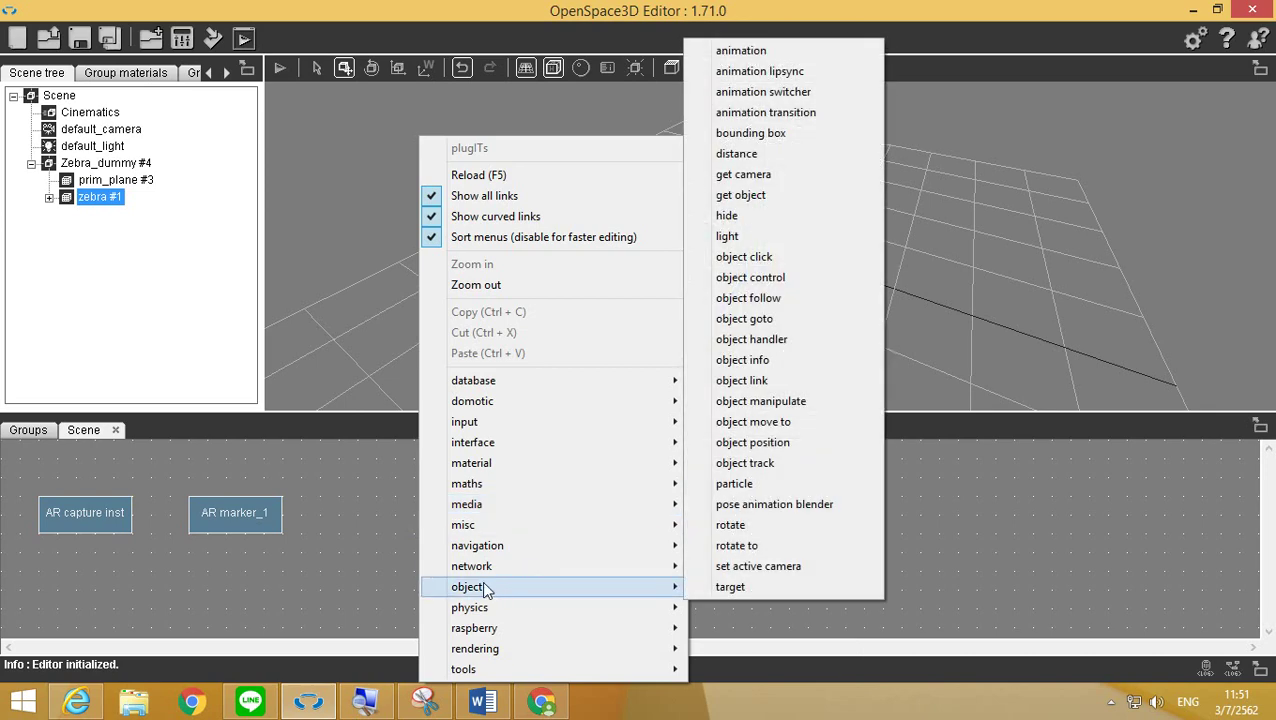
click(770, 216)
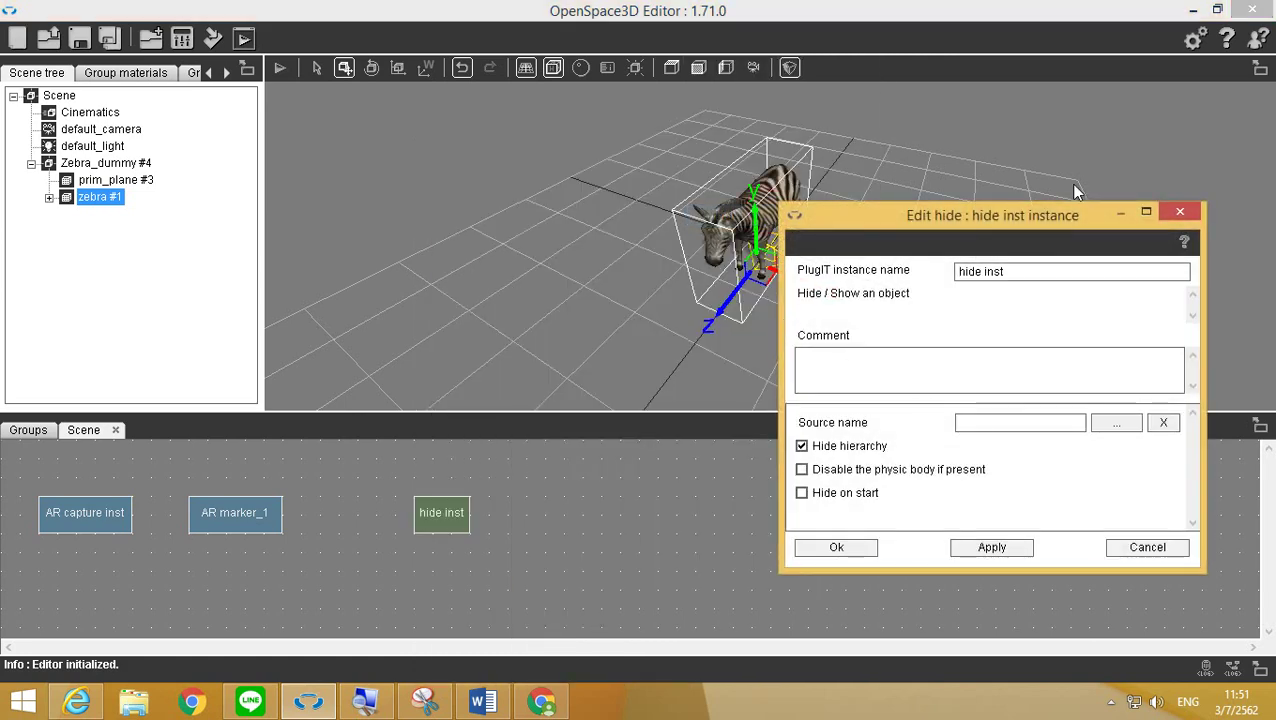
Set the hide instance's source to Zebra_dummy #4, enable Hide on start and accept the settings.
drag(1070, 222, 832, 226)
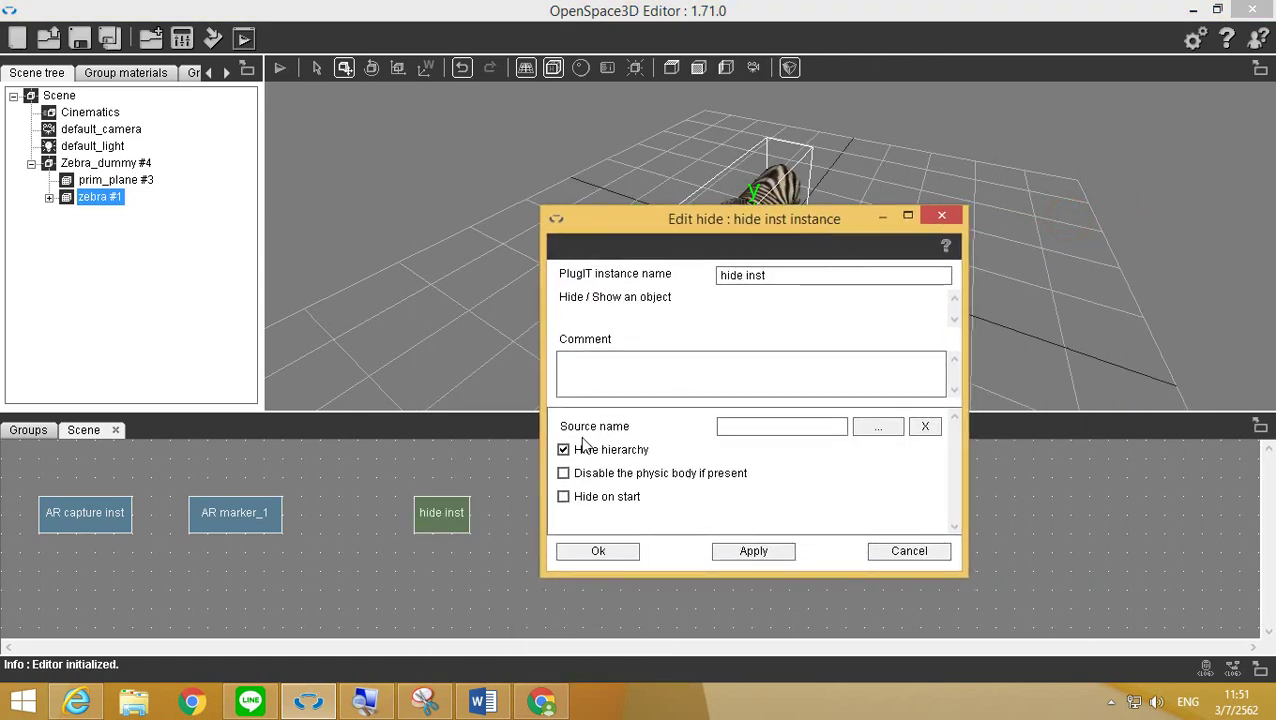
click(878, 428)
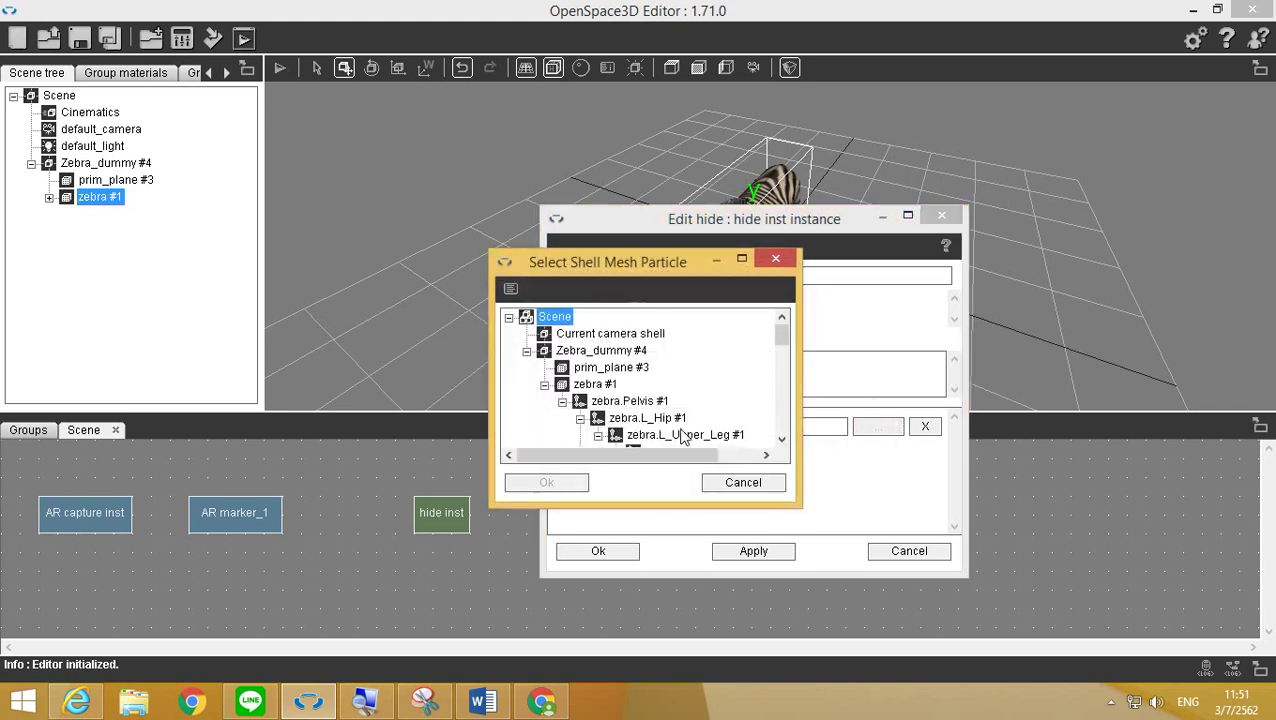
click(527, 351)
click(590, 351)
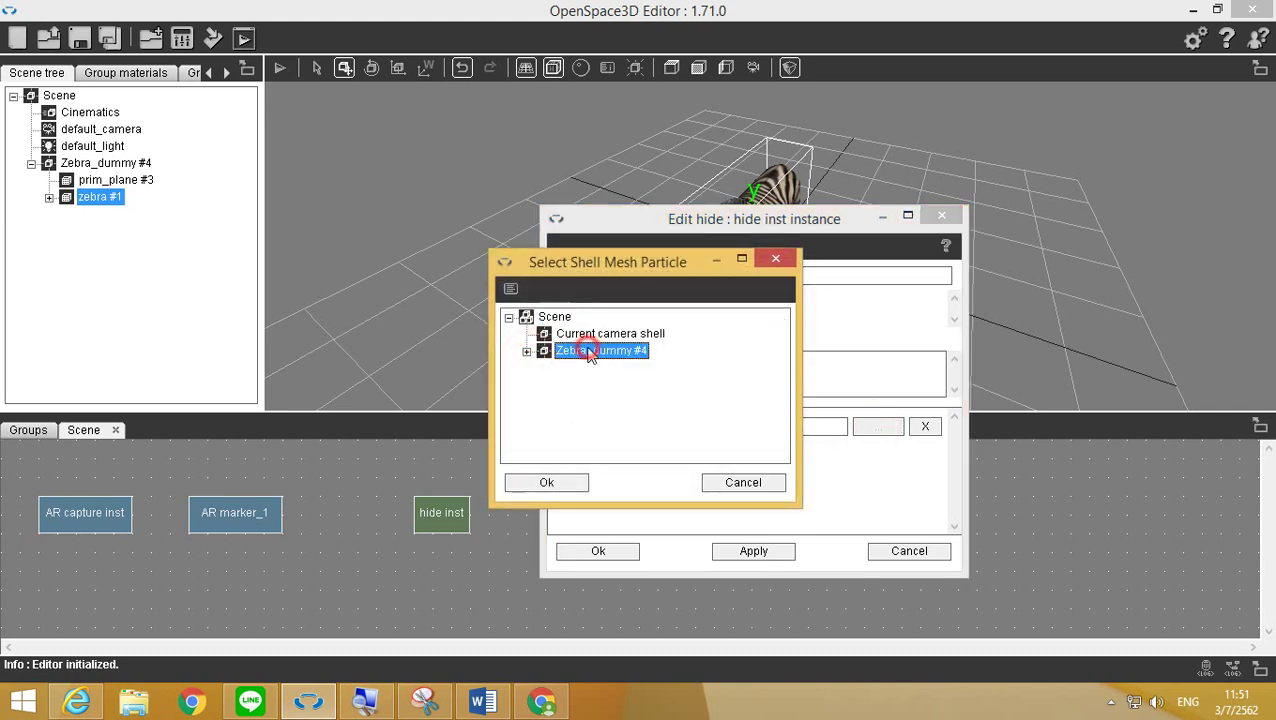
click(550, 484)
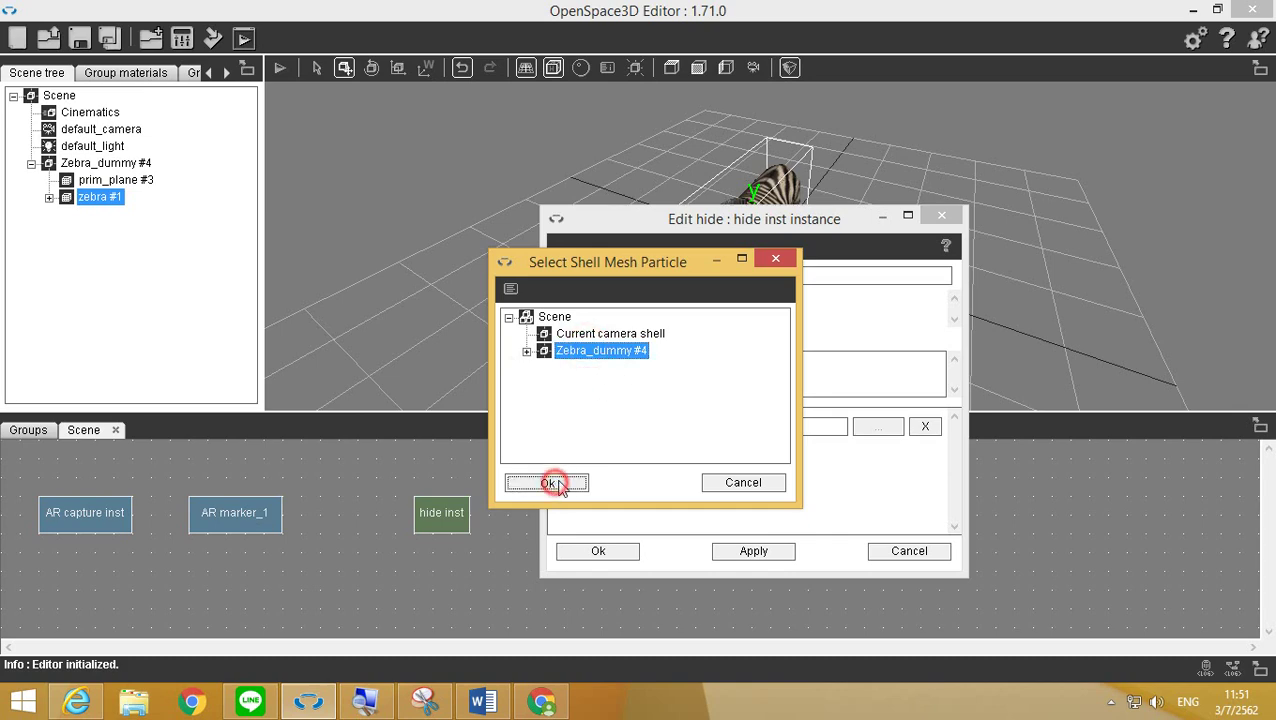
click(565, 499)
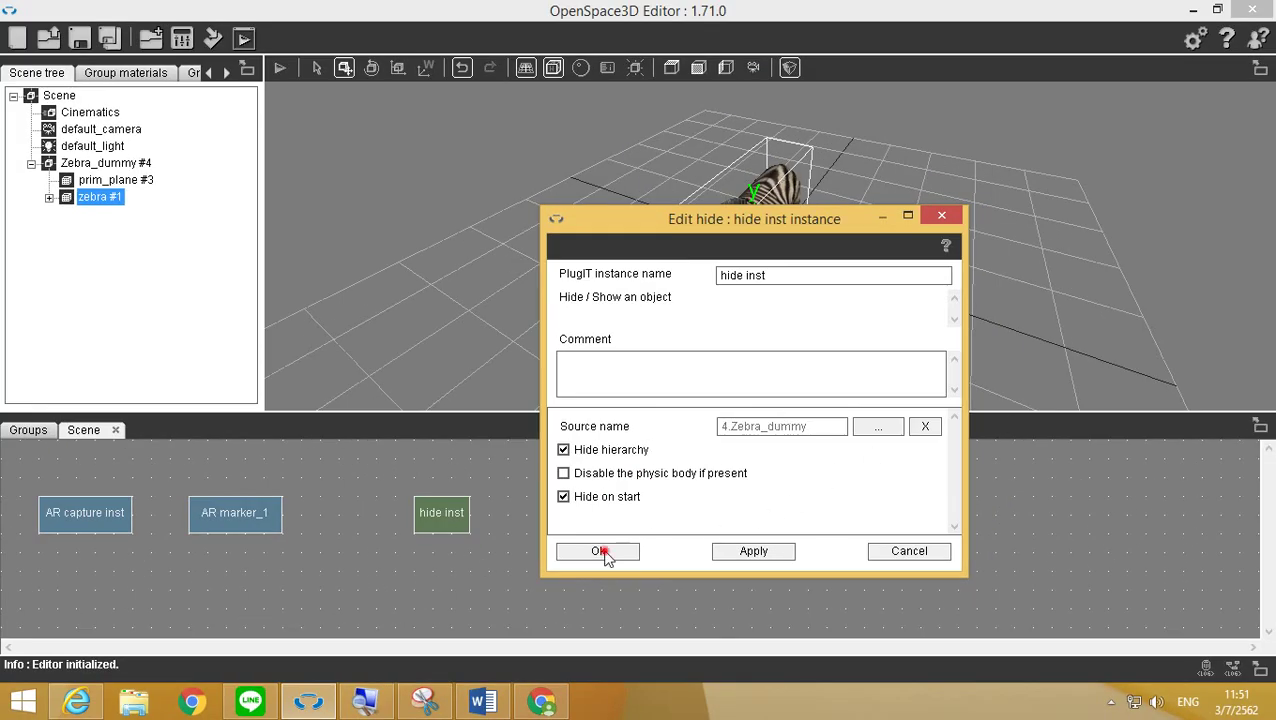
click(603, 550)
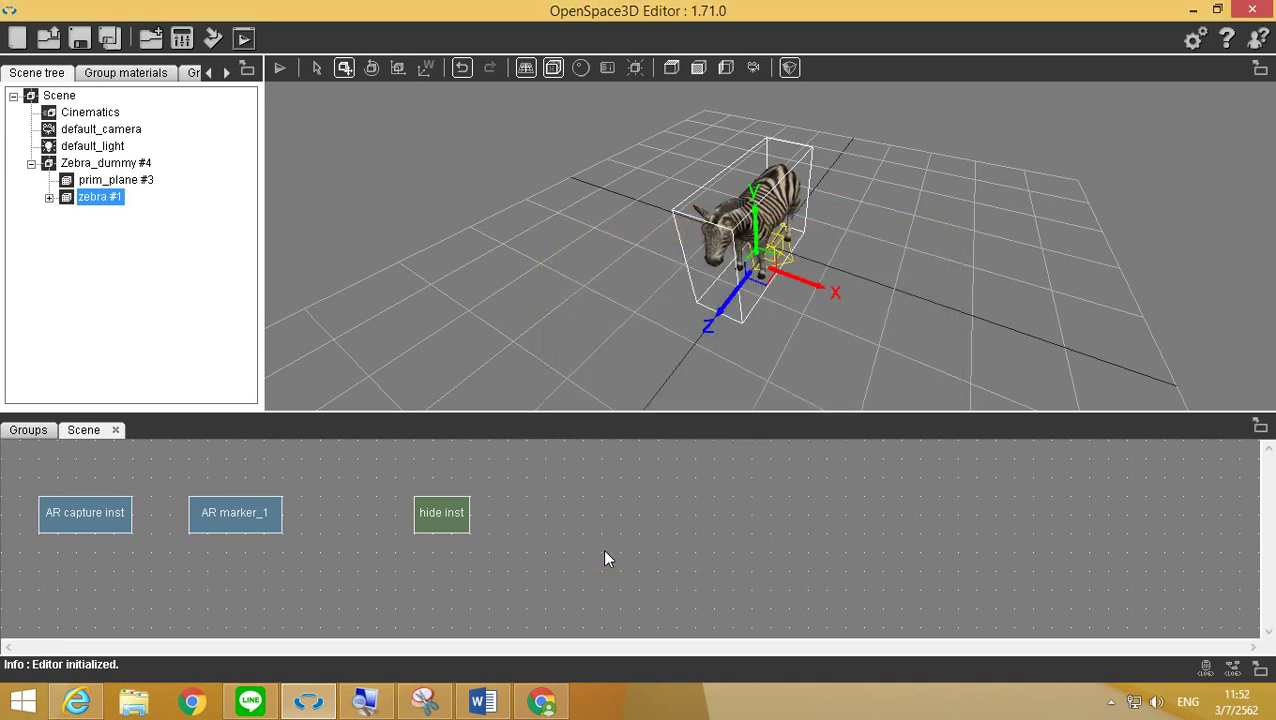
Move the hide instance closer to AR marker_1 and link the marker's Found event to its Show action.
drag(442, 521, 398, 517)
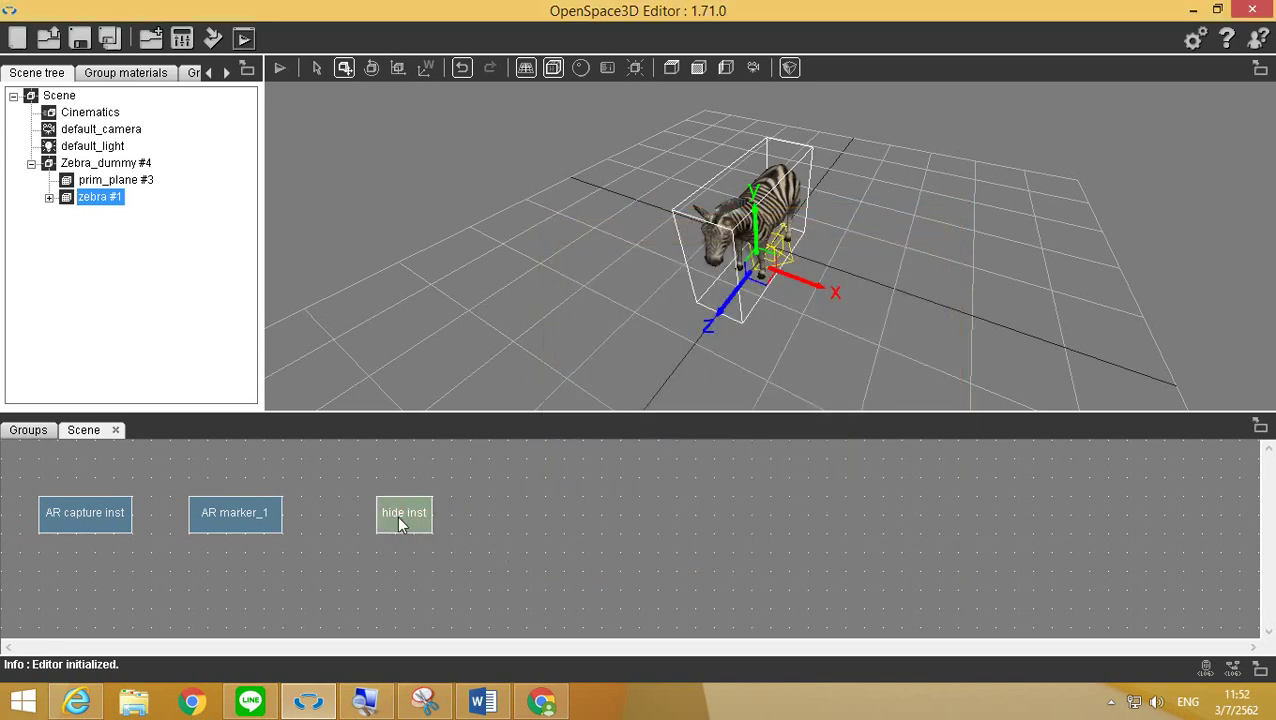
click(248, 512)
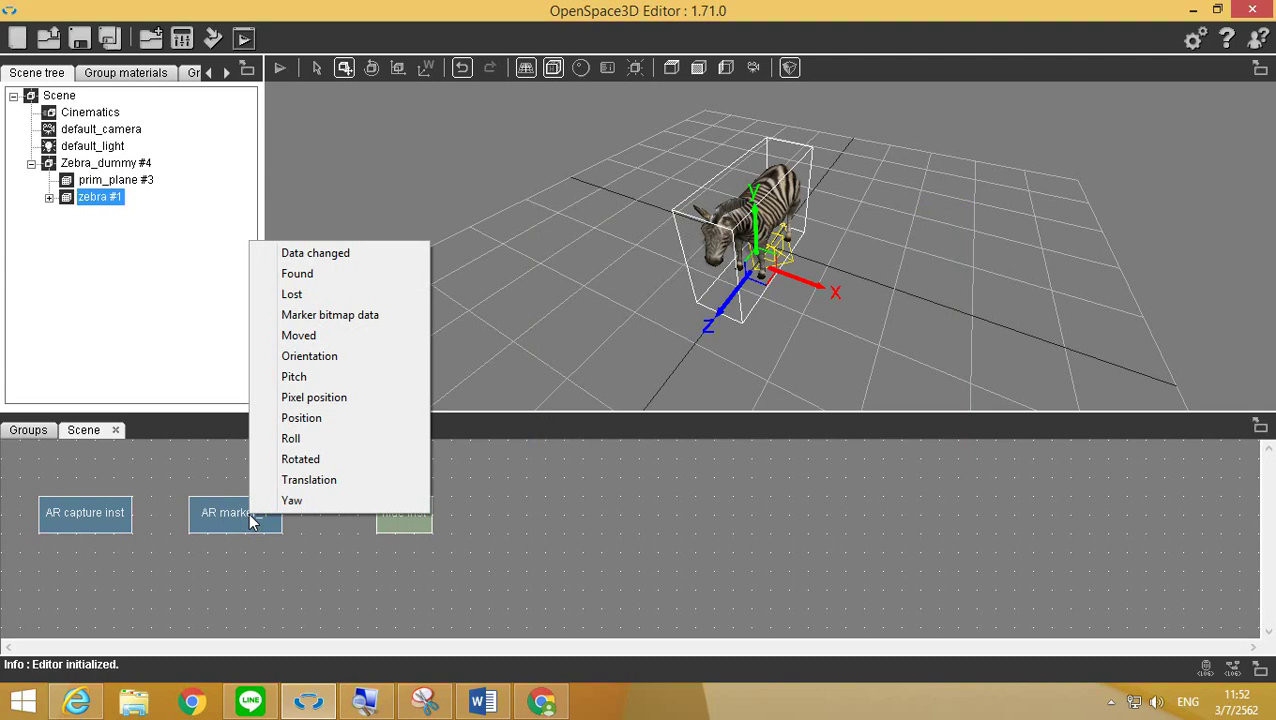
click(322, 283)
click(409, 514)
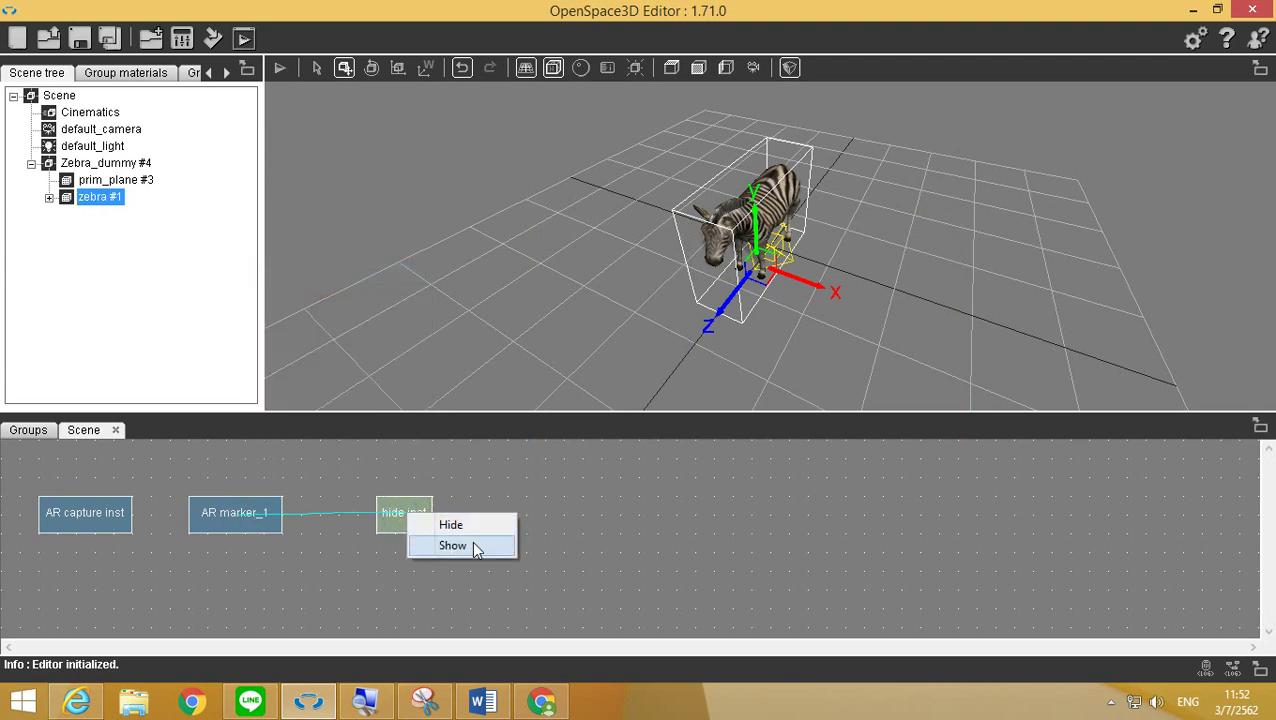
click(476, 546)
Link AR marker_1's Lost event to the hide instance's Hide action.
click(249, 514)
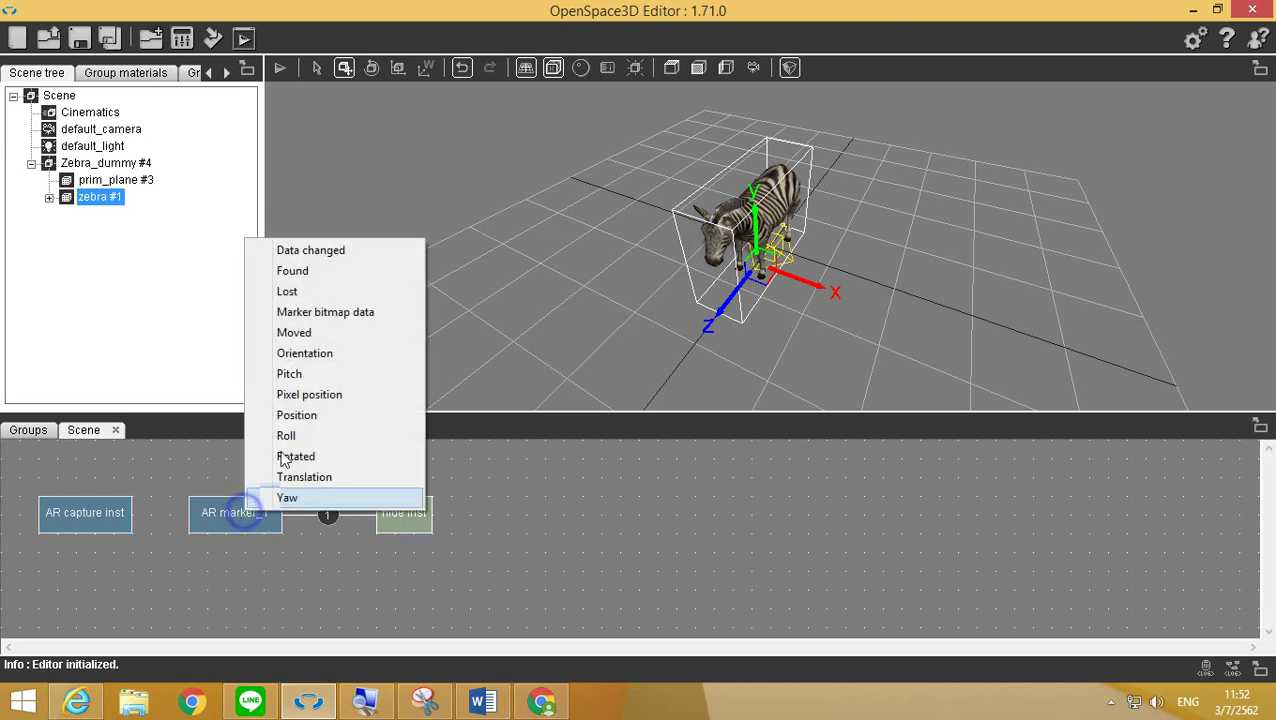
click(300, 291)
click(402, 514)
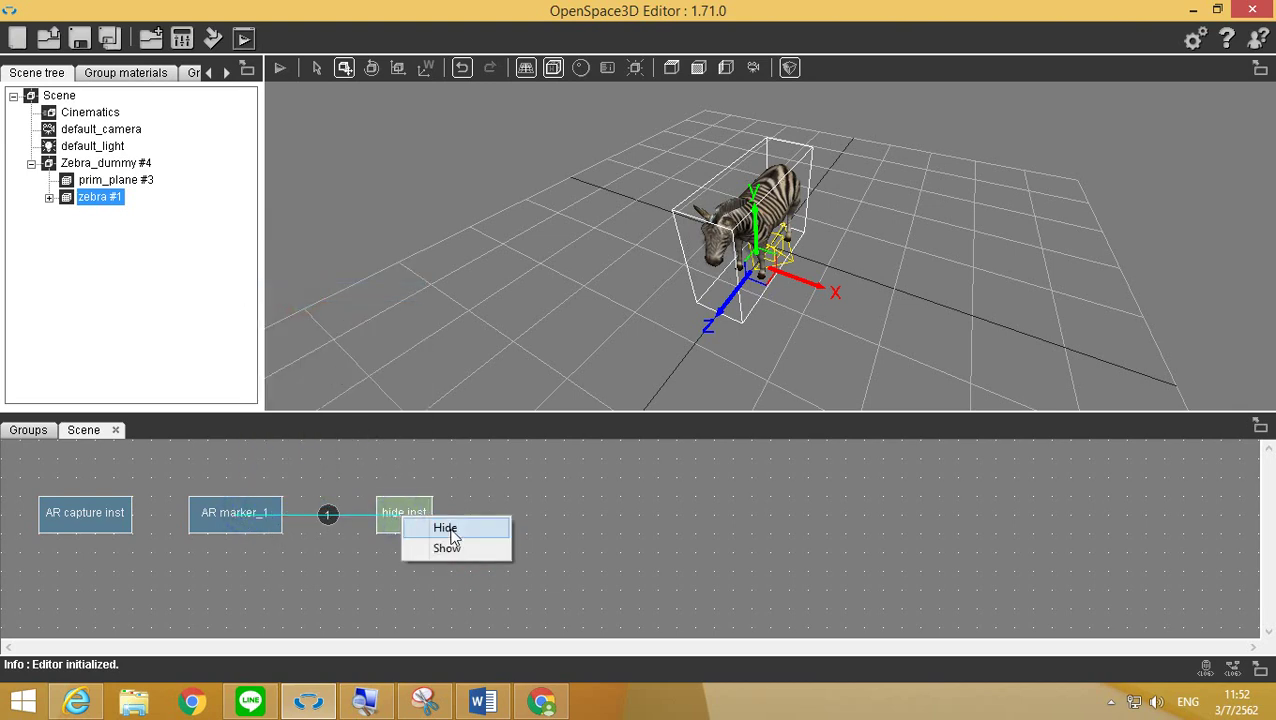
click(447, 528)
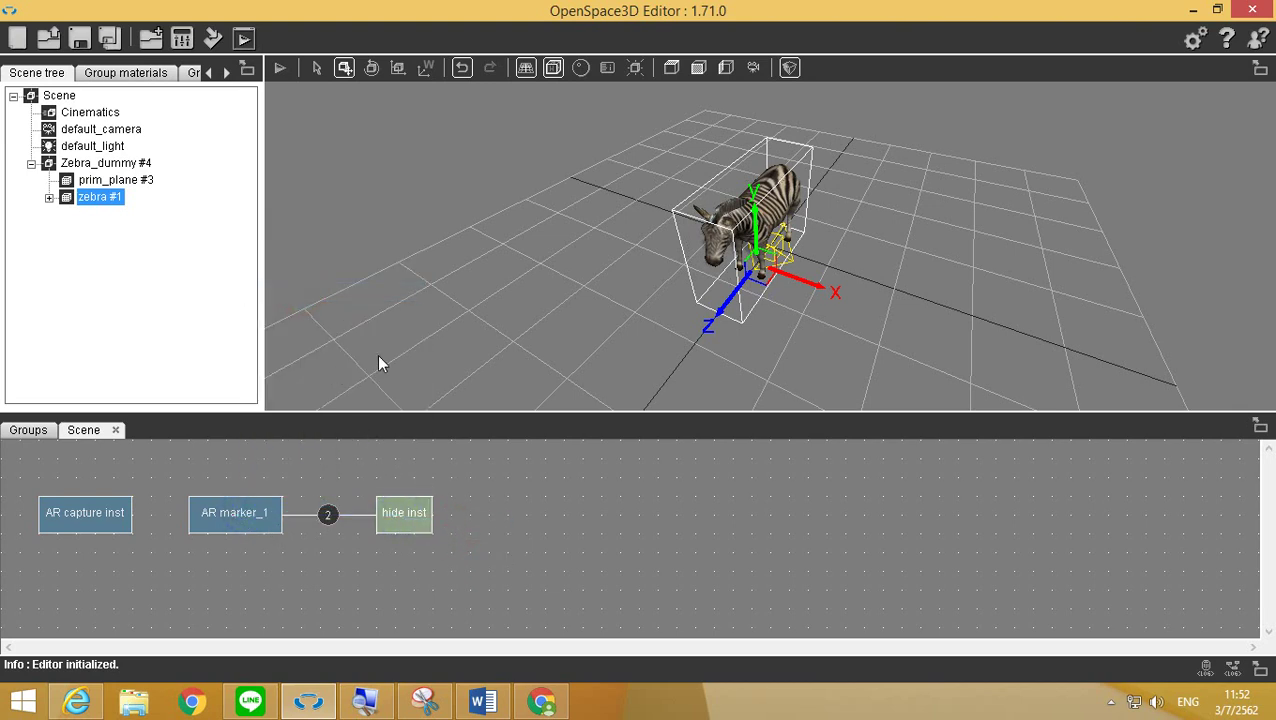
Play the AR scene to check the zebra's showing and hiding with marker 1.
click(281, 70)
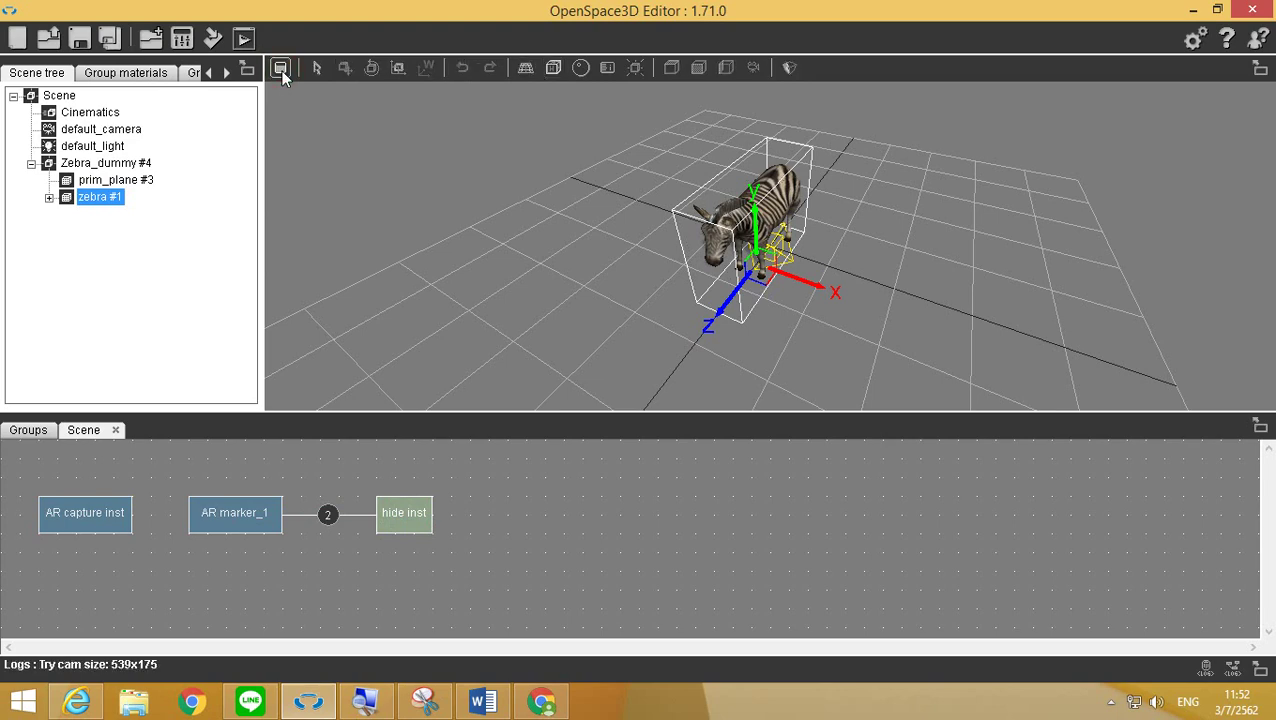